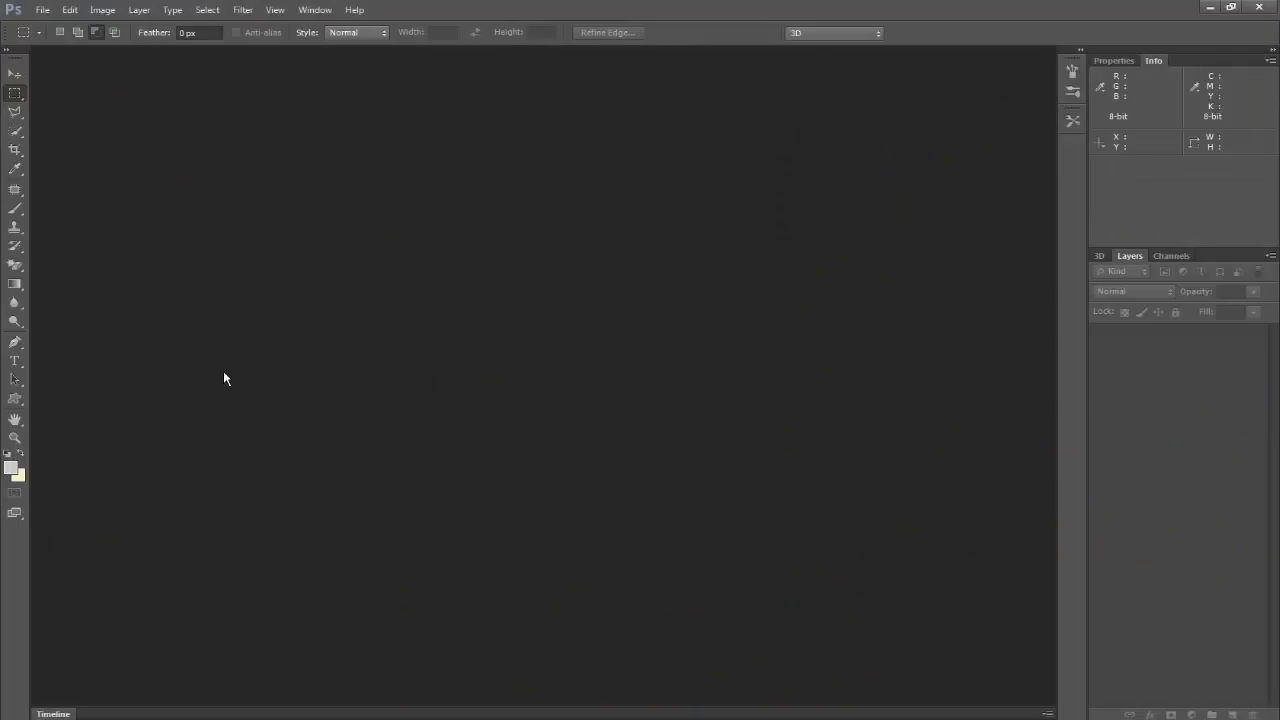
- Open flag-of-cambodia and the man's portrait photo together from the b12345 folder
{"action": "left_click", "coordinate": [44, 10]}
{"action": "left_click", "coordinate": [55, 43]}
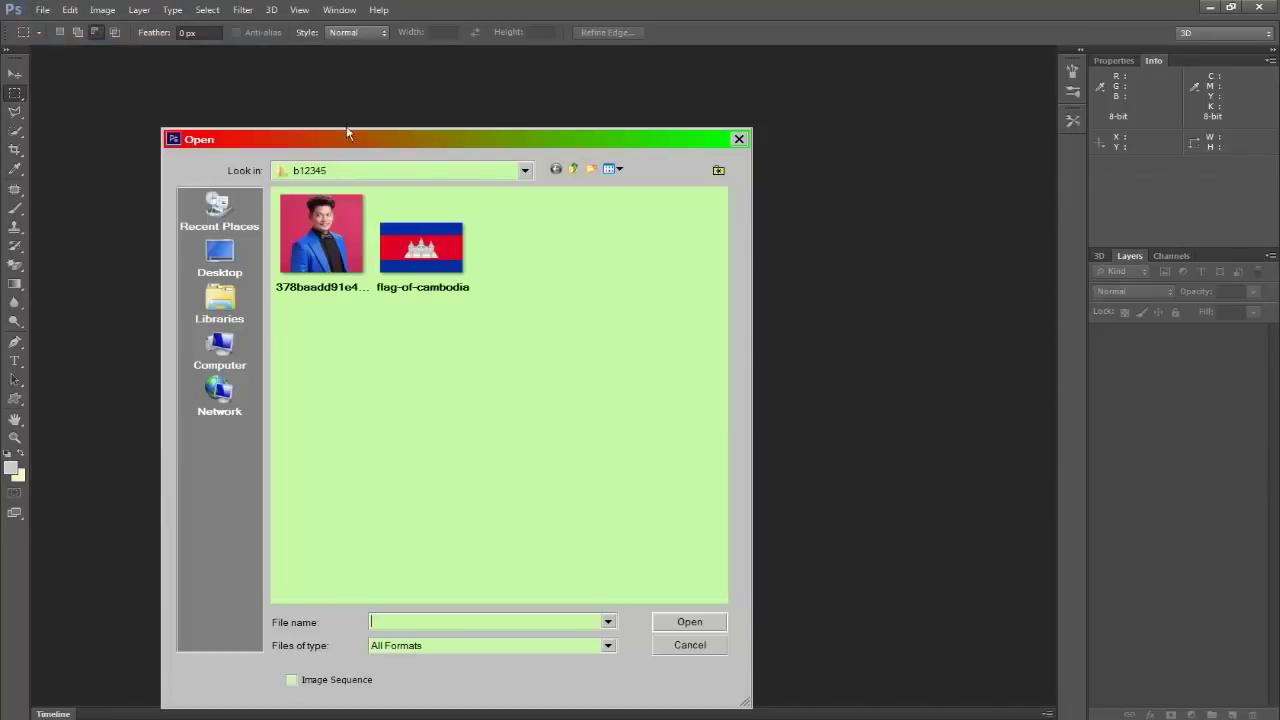
{"action": "left_click", "coordinate": [395, 275]}
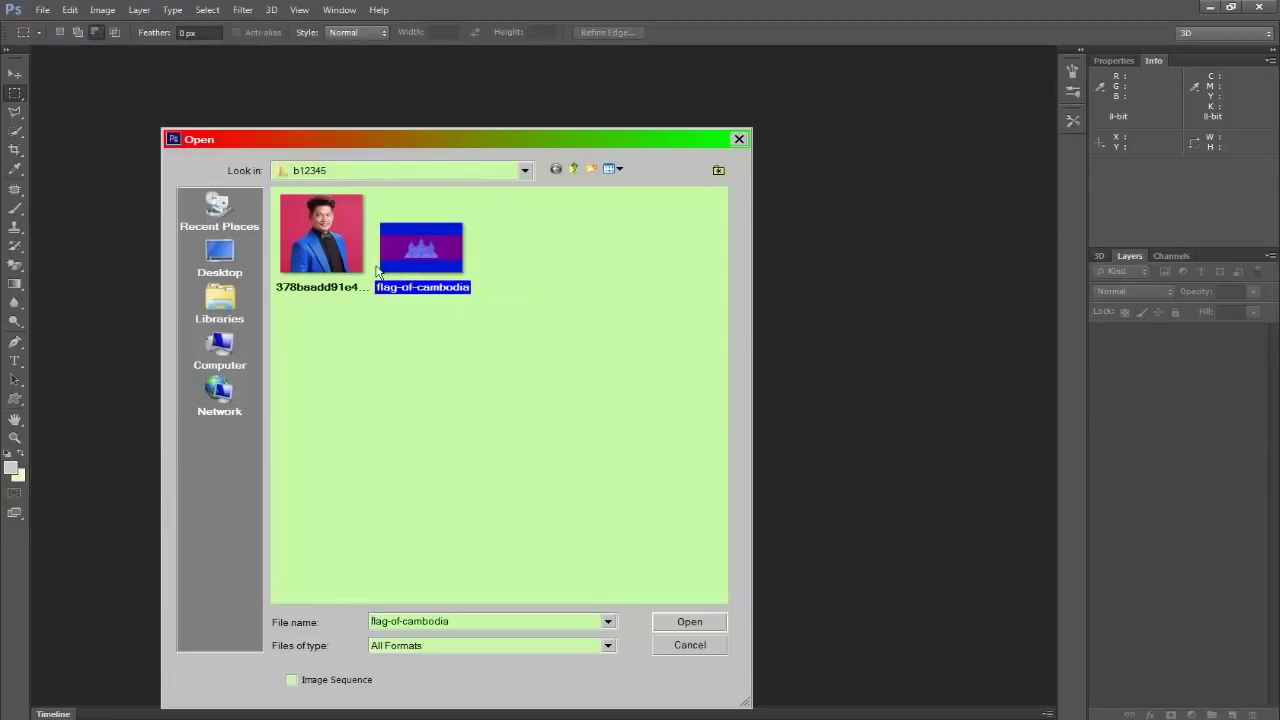
{"action": "left_click", "coordinate": [295, 260], "text": "ctrl"}
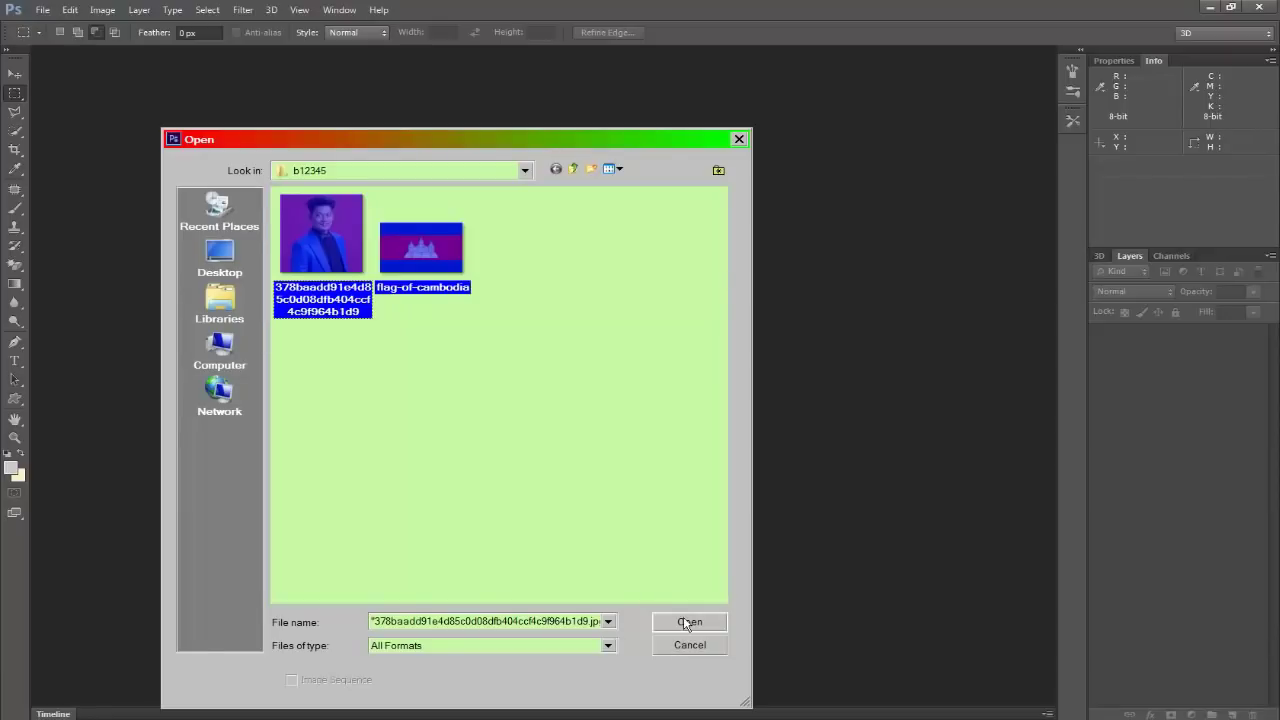
{"action": "left_click", "coordinate": [689, 622]}
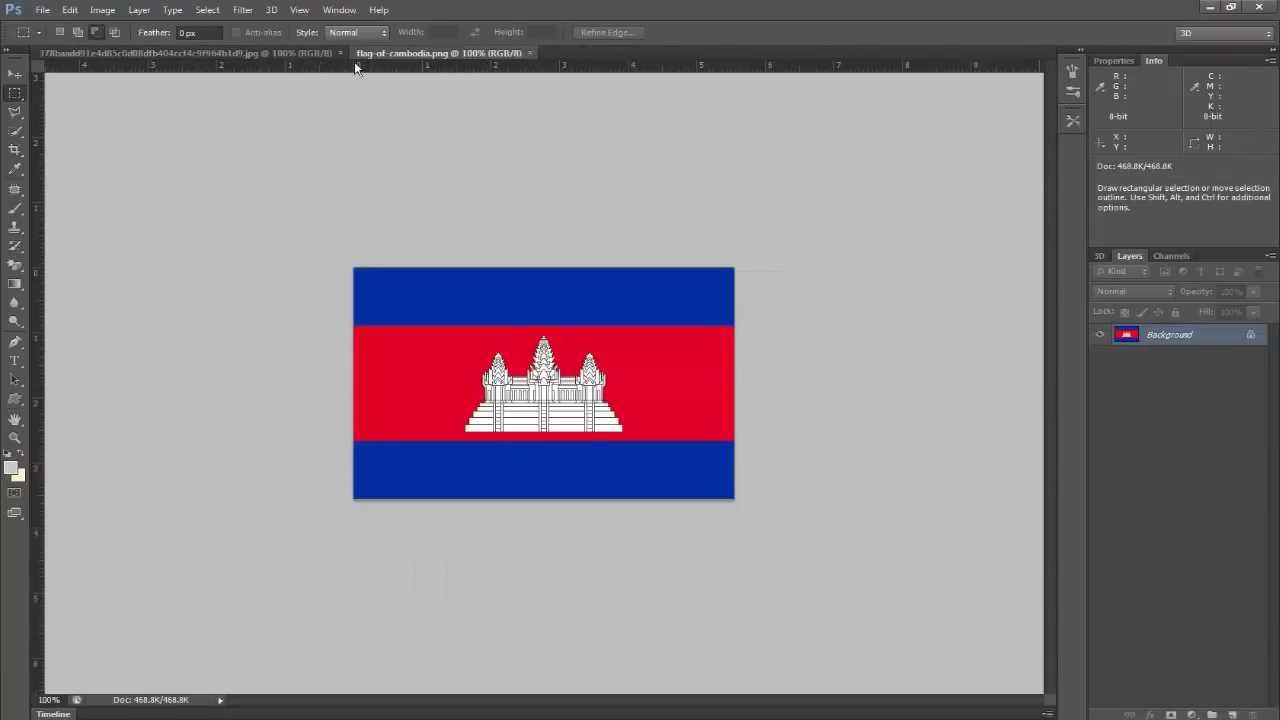
- Re-dock the portrait tab, zoom in, and convert its Background into editable Layer 0
{"action": "left_click_drag", "start_coordinate": [303, 50], "coordinate": [323, 135]}
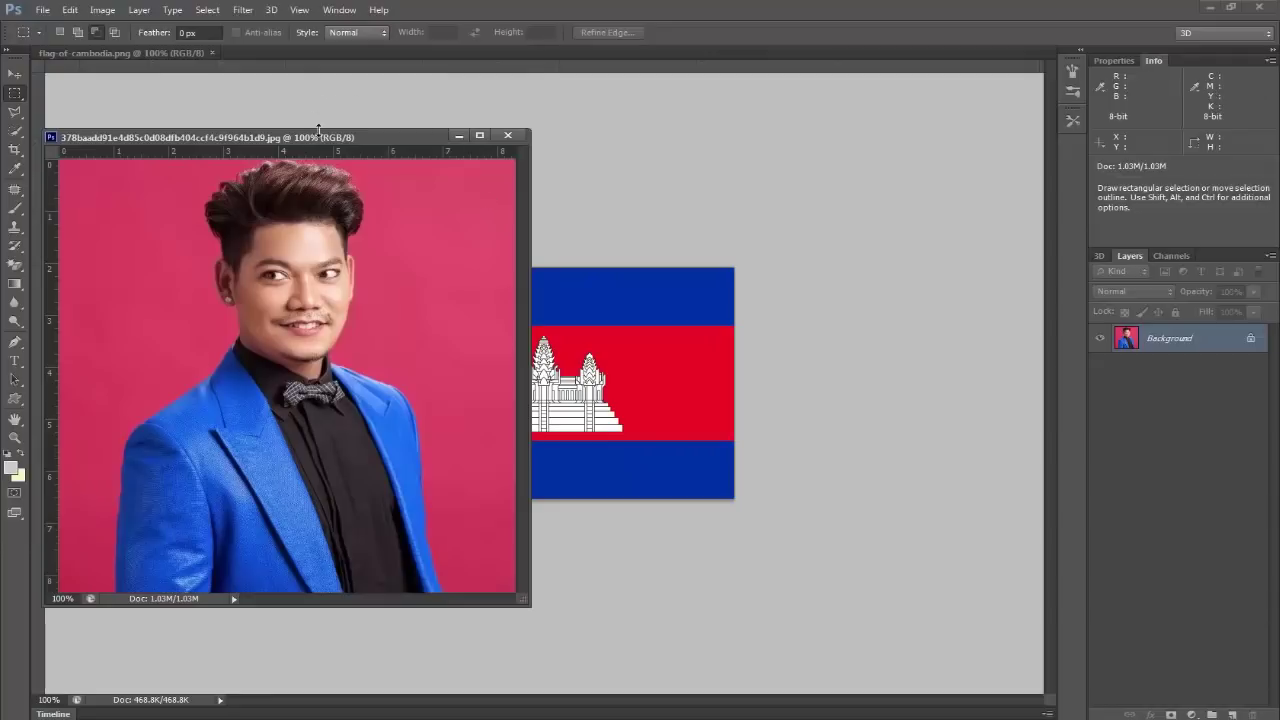
{"action": "left_click_drag", "start_coordinate": [318, 130], "coordinate": [508, 62]}
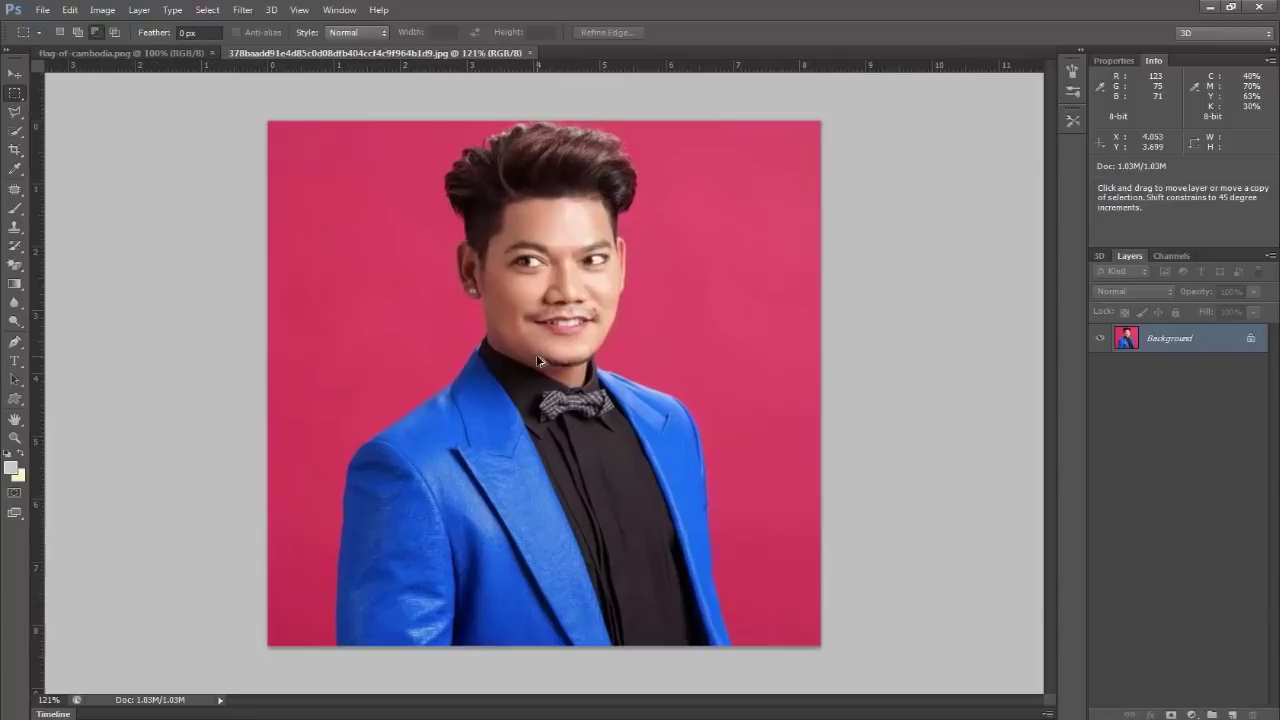
{"action": "scroll", "coordinate": [540, 362], "scroll_direction": "up", "scroll_amount": 1}
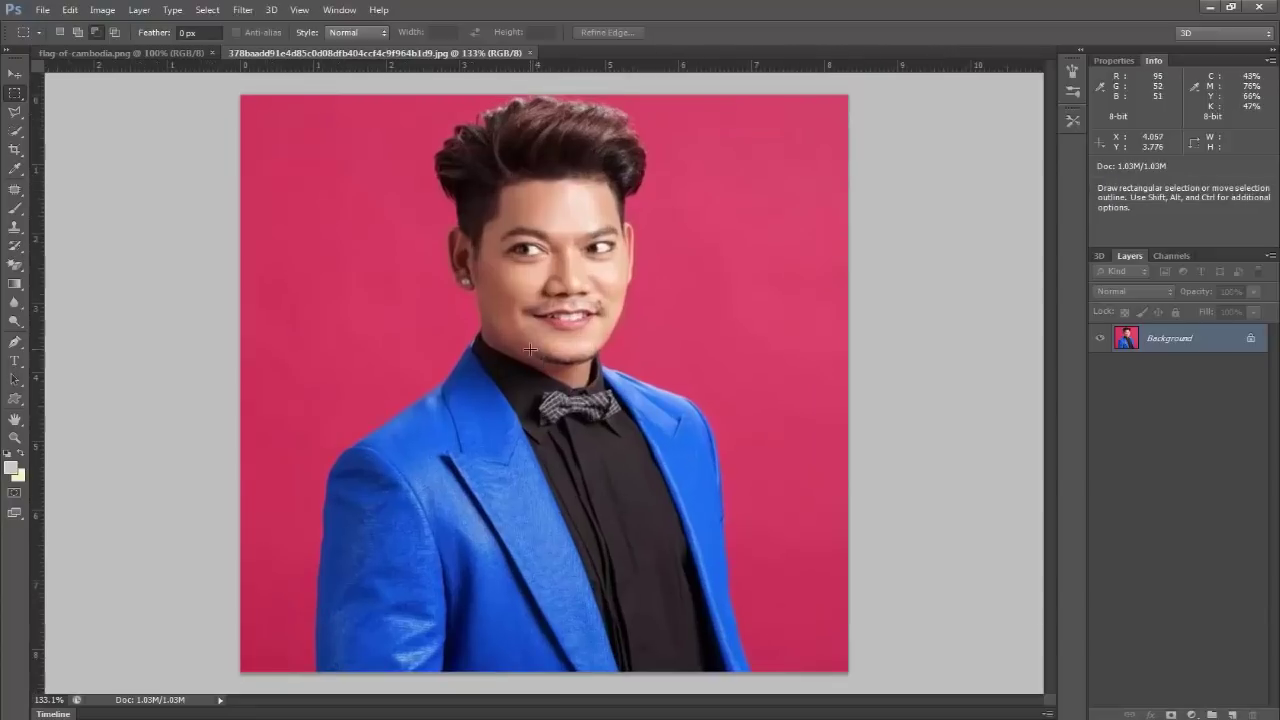
{"action": "double_click", "coordinate": [1252, 341]}
{"action": "left_click", "coordinate": [933, 237]}
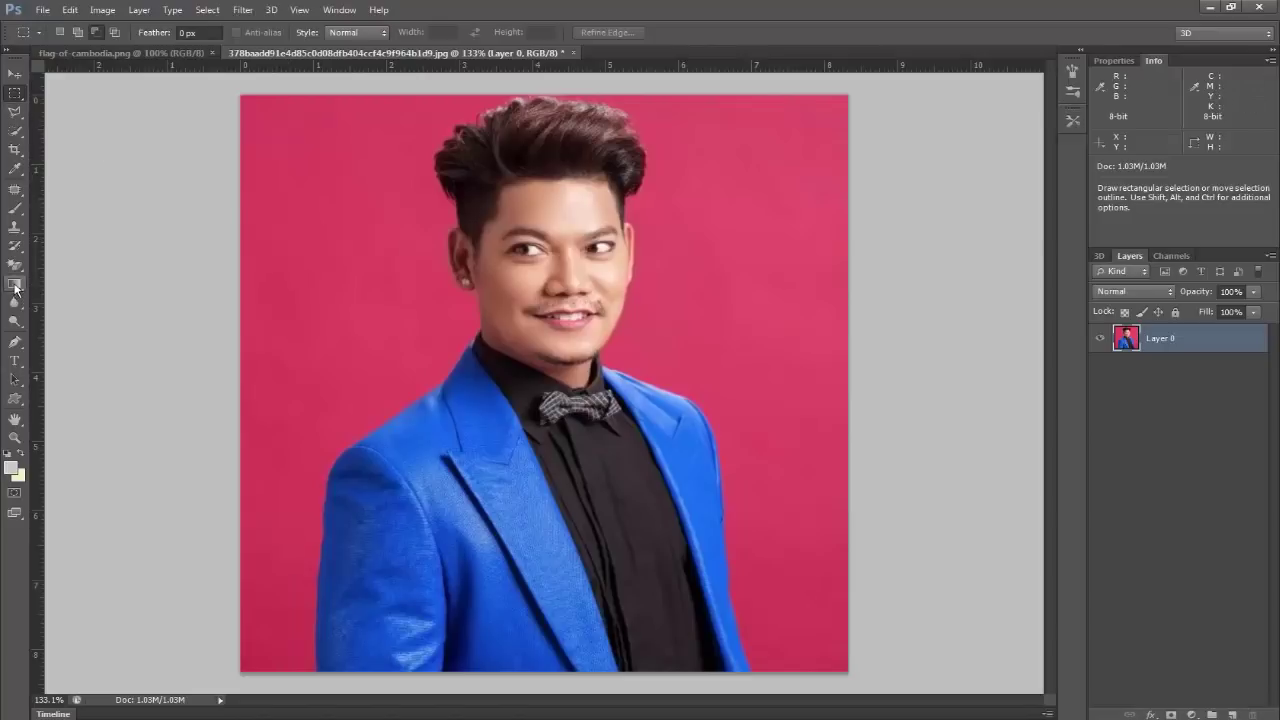
- With the Pen tool, trace anchor points from the left ear up across the hairline
{"action": "left_click", "coordinate": [13, 344]}
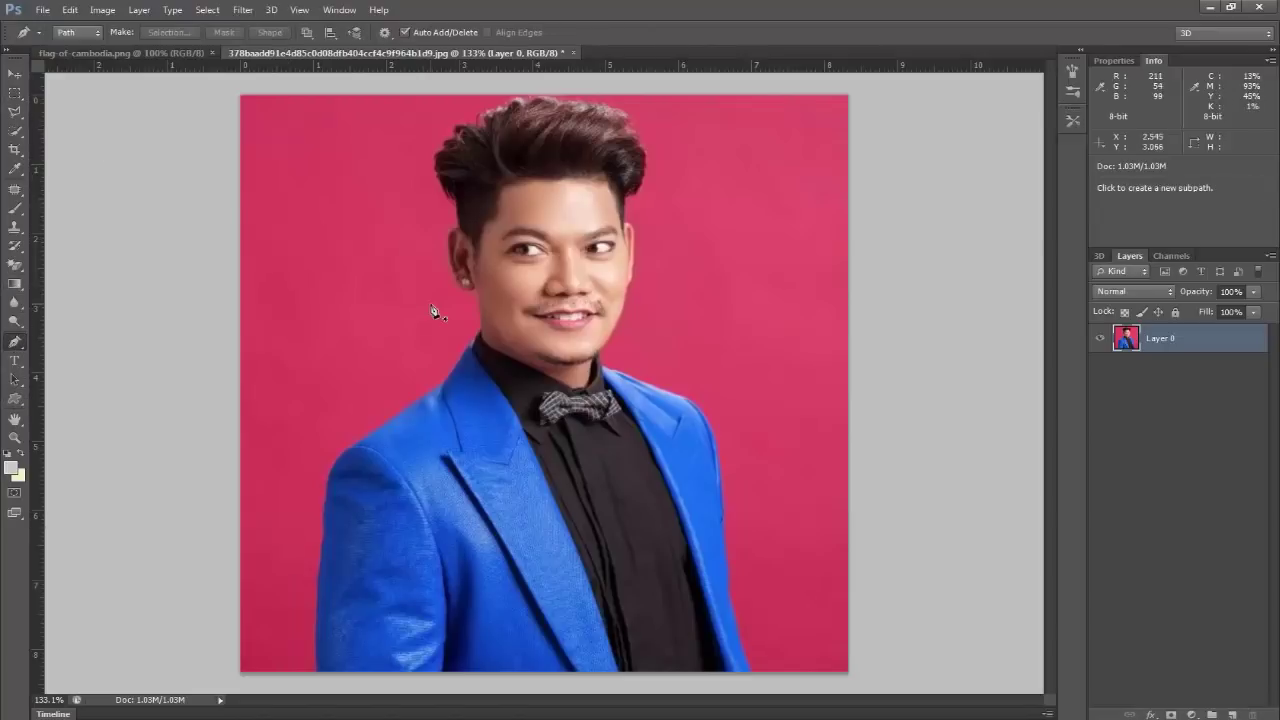
{"action": "left_click", "coordinate": [478, 293]}
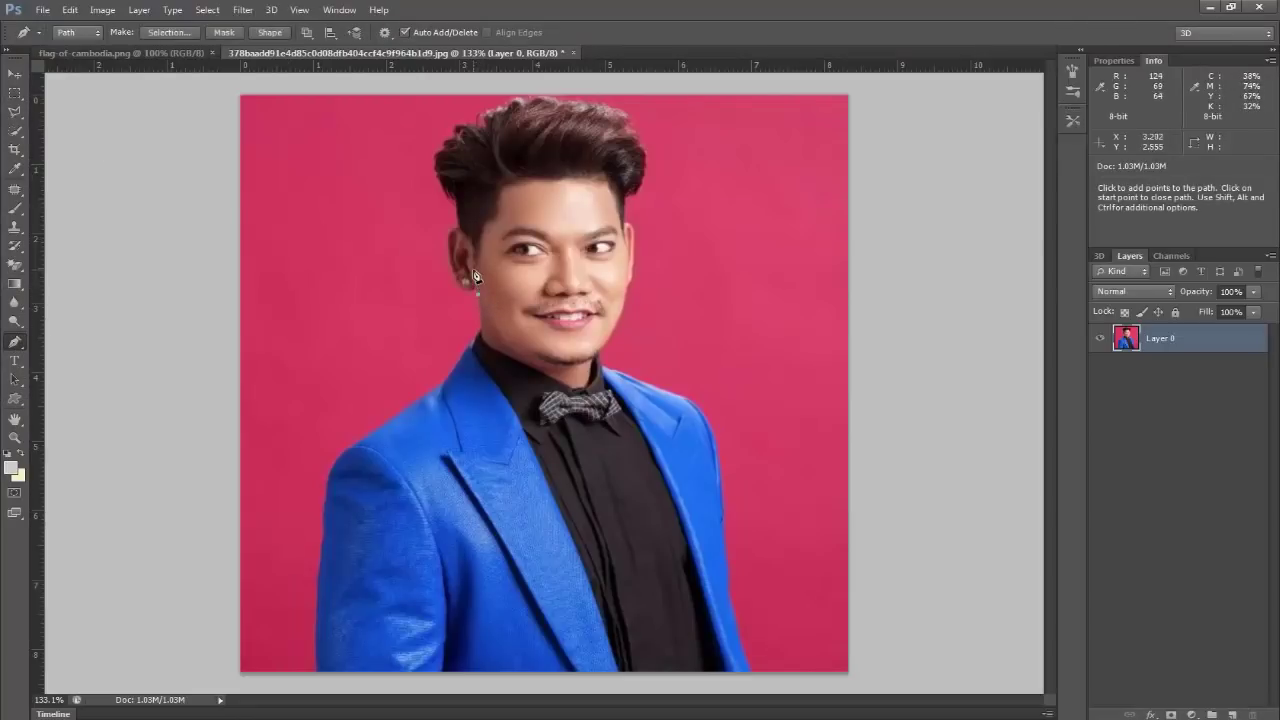
{"action": "left_click", "coordinate": [481, 237]}
{"action": "left_click", "coordinate": [502, 209]}
{"action": "left_click", "coordinate": [510, 187]}
{"action": "left_click", "coordinate": [540, 181]}
{"action": "left_click", "coordinate": [608, 189]}
- Continue the path down the right cheek to the chin, close it, and make it a selection
{"action": "left_click", "coordinate": [624, 238]}
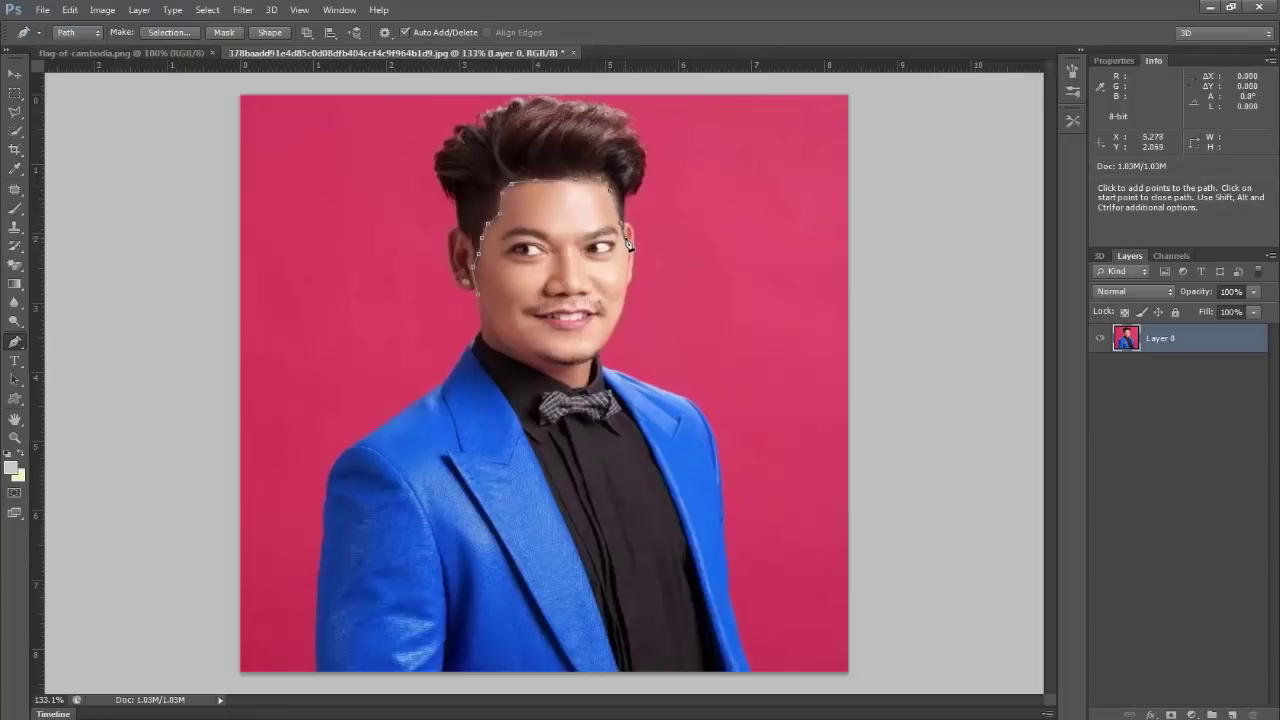
{"action": "left_click", "coordinate": [629, 289]}
{"action": "left_click", "coordinate": [603, 355]}
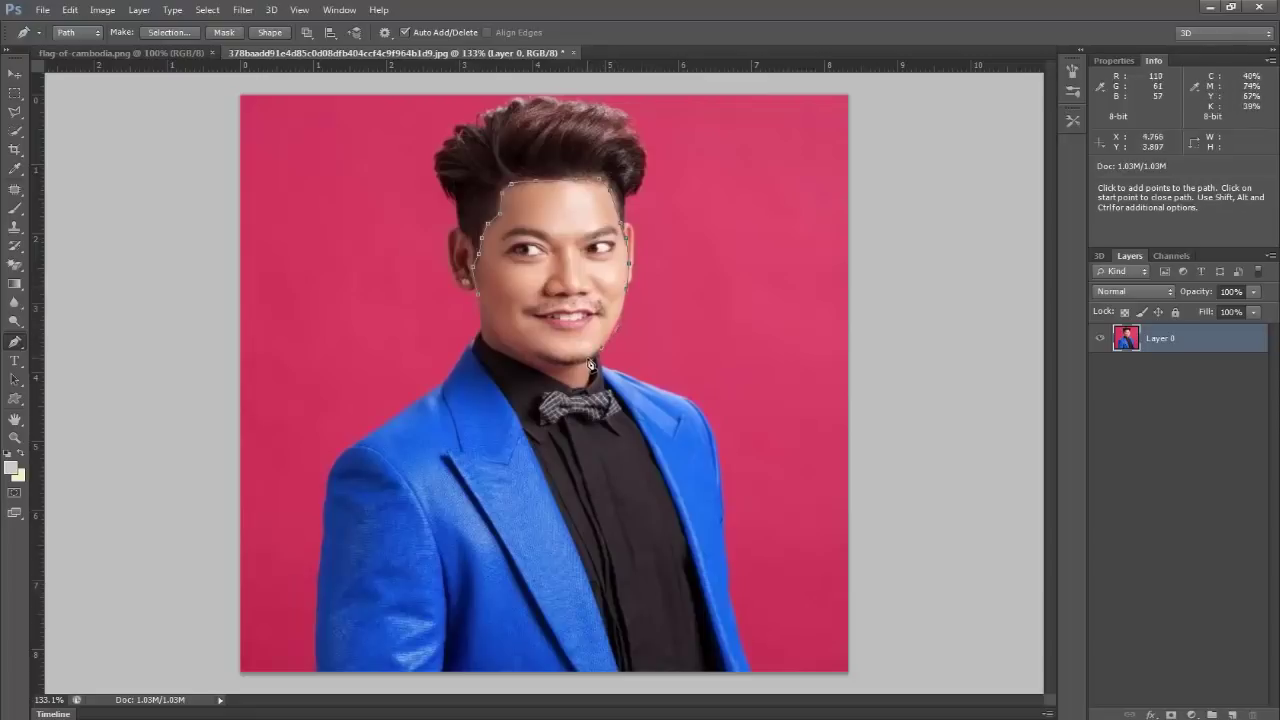
{"action": "left_click", "coordinate": [499, 333]}
{"action": "left_click", "coordinate": [480, 301]}
{"action": "left_click", "coordinate": [480, 301]}
{"action": "key", "text": "ctrl+Return"}
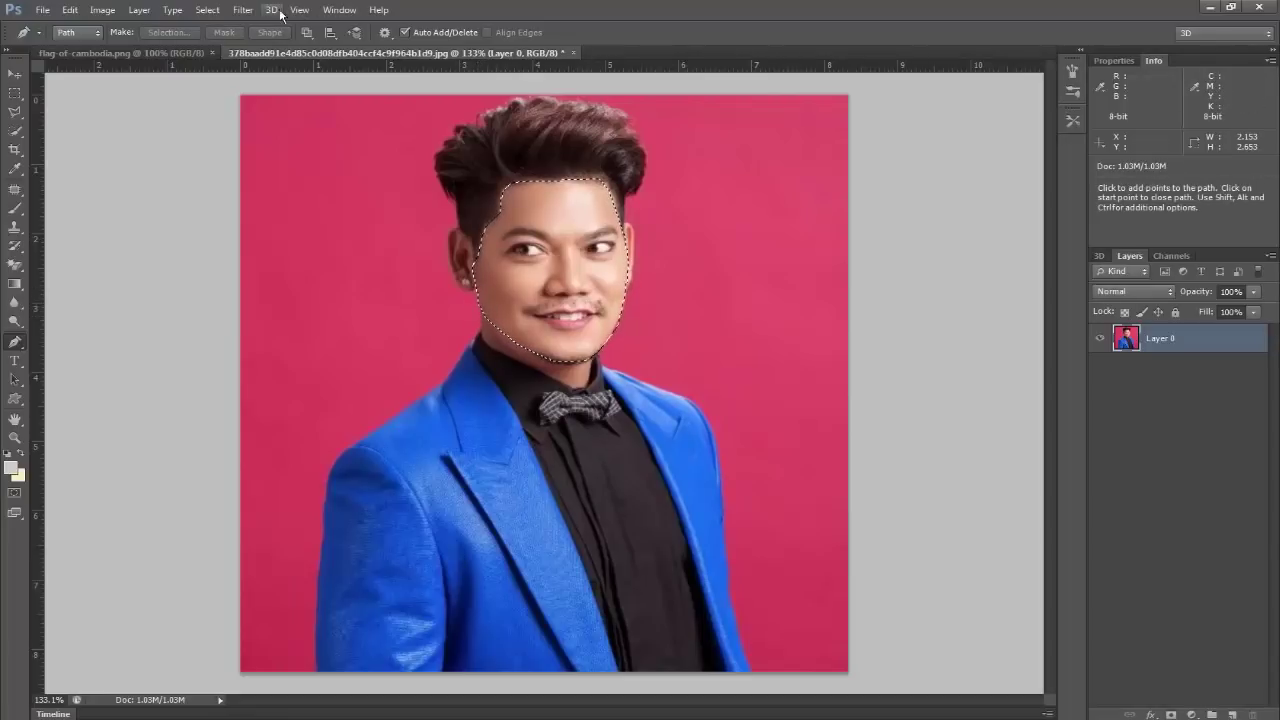
- Refine the face selection with Smart Radius at 8.8 px, brushing the hairline edge
{"action": "left_click", "coordinate": [208, 10]}
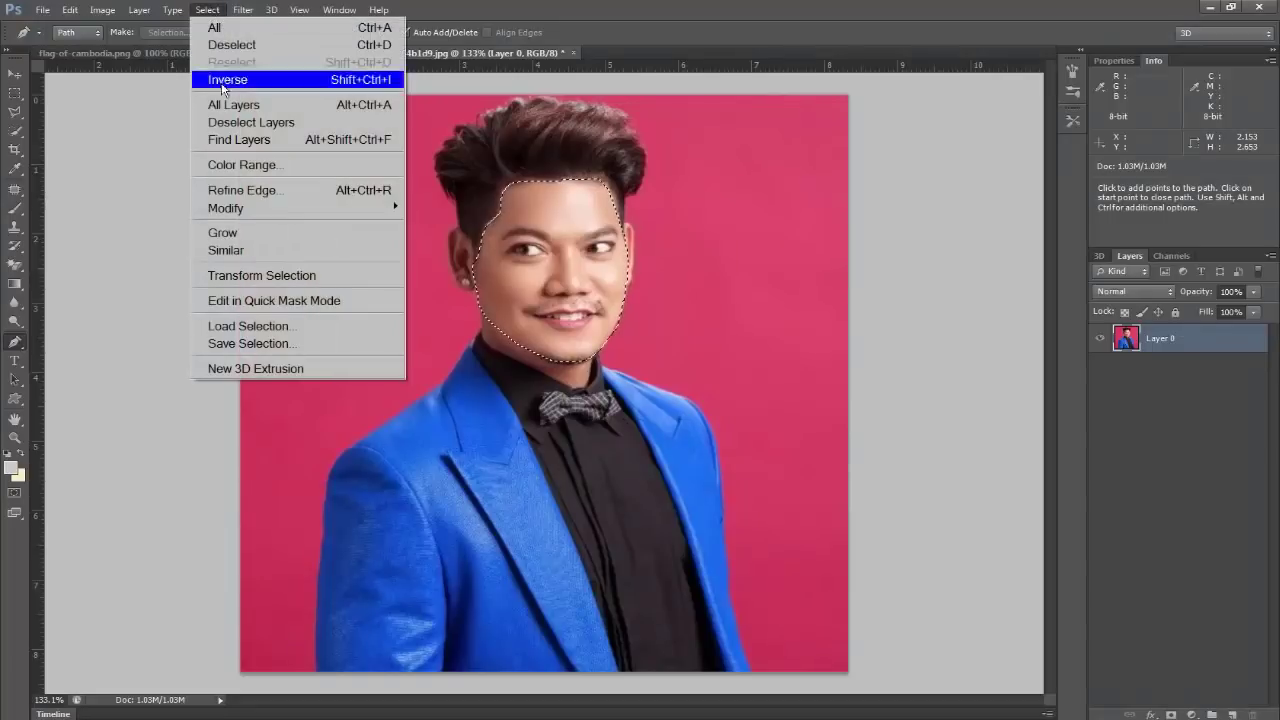
{"action": "left_click", "coordinate": [265, 189]}
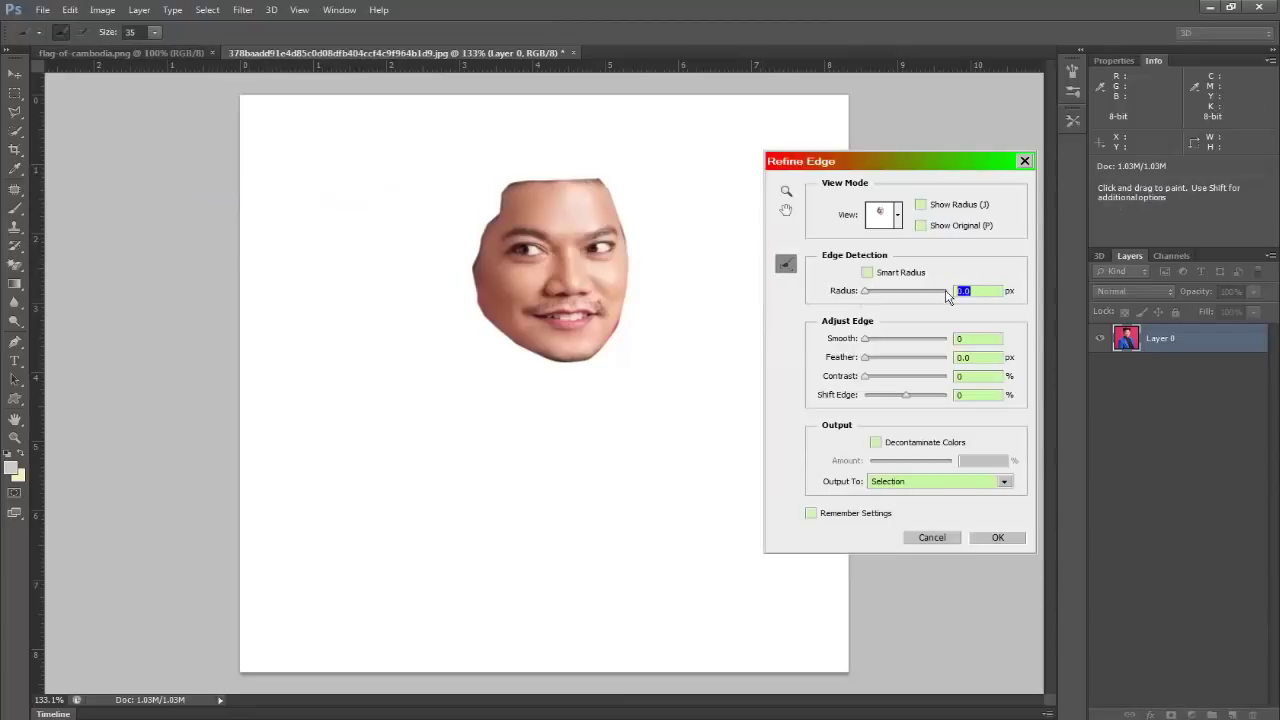
{"action": "type", "text": "8.8"}
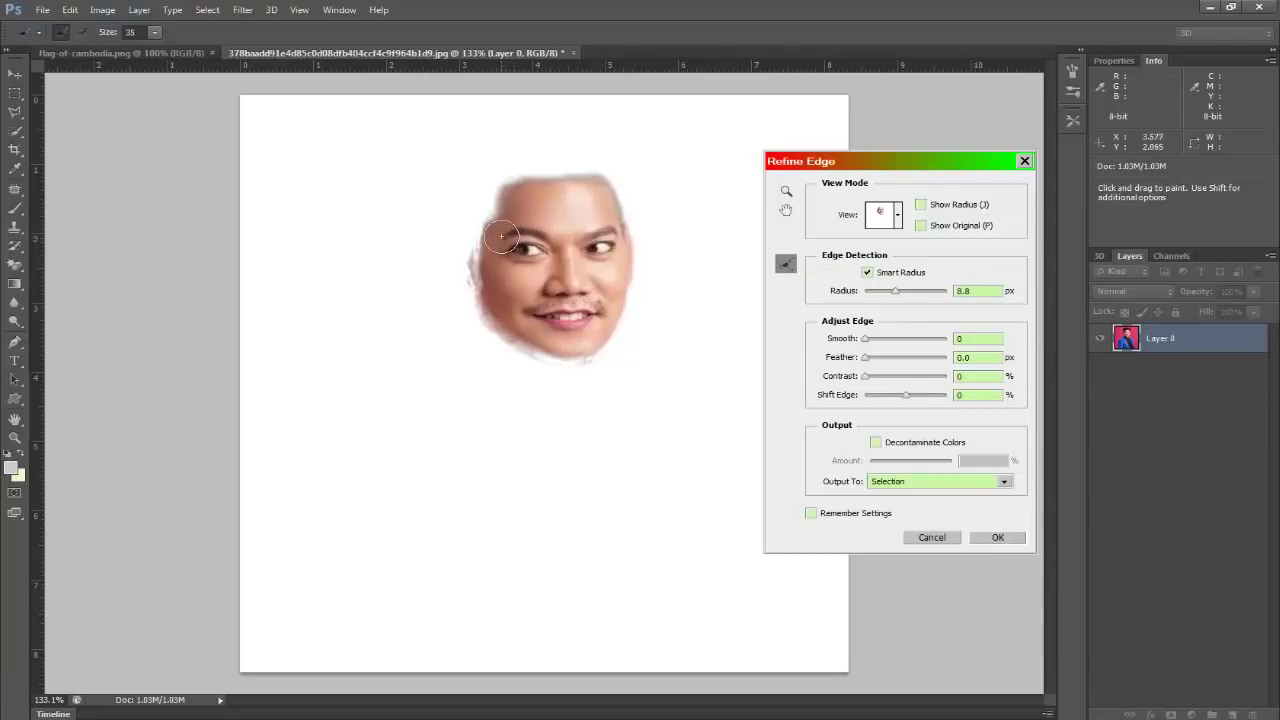
{"action": "mouse_move", "coordinate": [508, 212]}
{"action": "left_mouse_down"}
{"action": "mouse_move", "coordinate": [577, 187]}
{"action": "mouse_move", "coordinate": [611, 222]}
{"action": "mouse_move", "coordinate": [516, 192]}
{"action": "mouse_move", "coordinate": [506, 212]}
{"action": "left_mouse_up"}
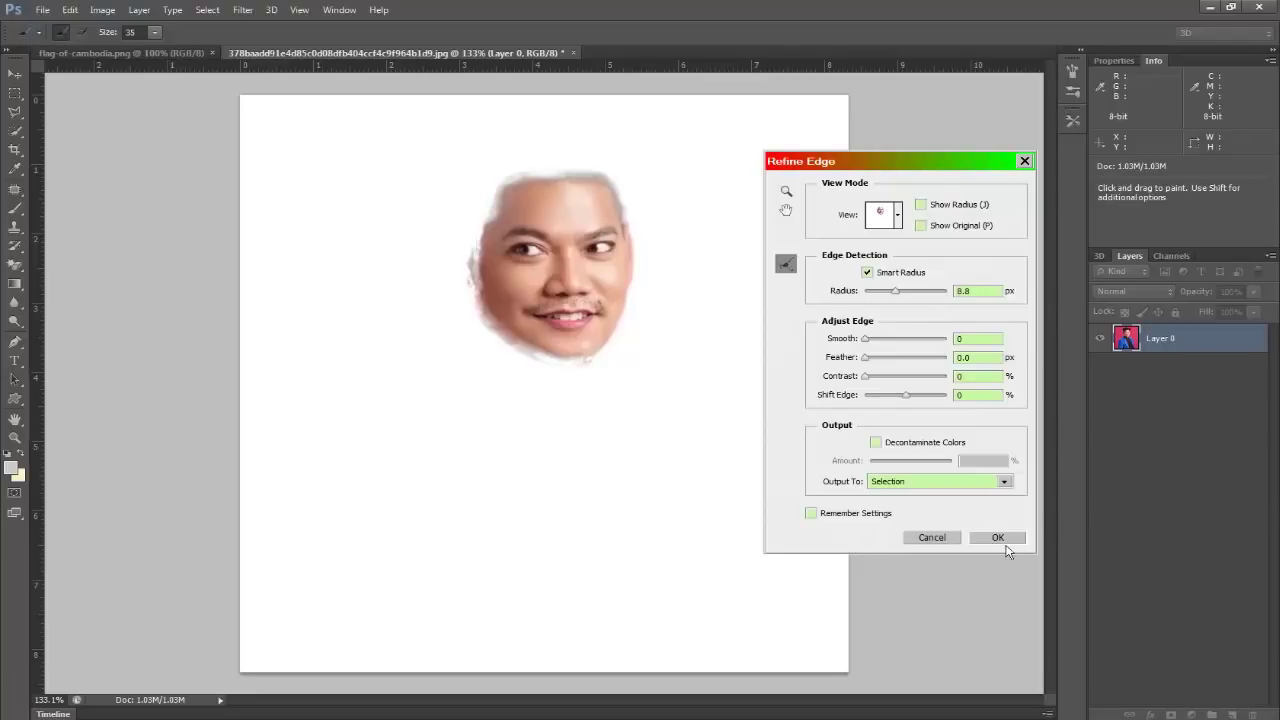
{"action": "left_click", "coordinate": [1004, 541]}
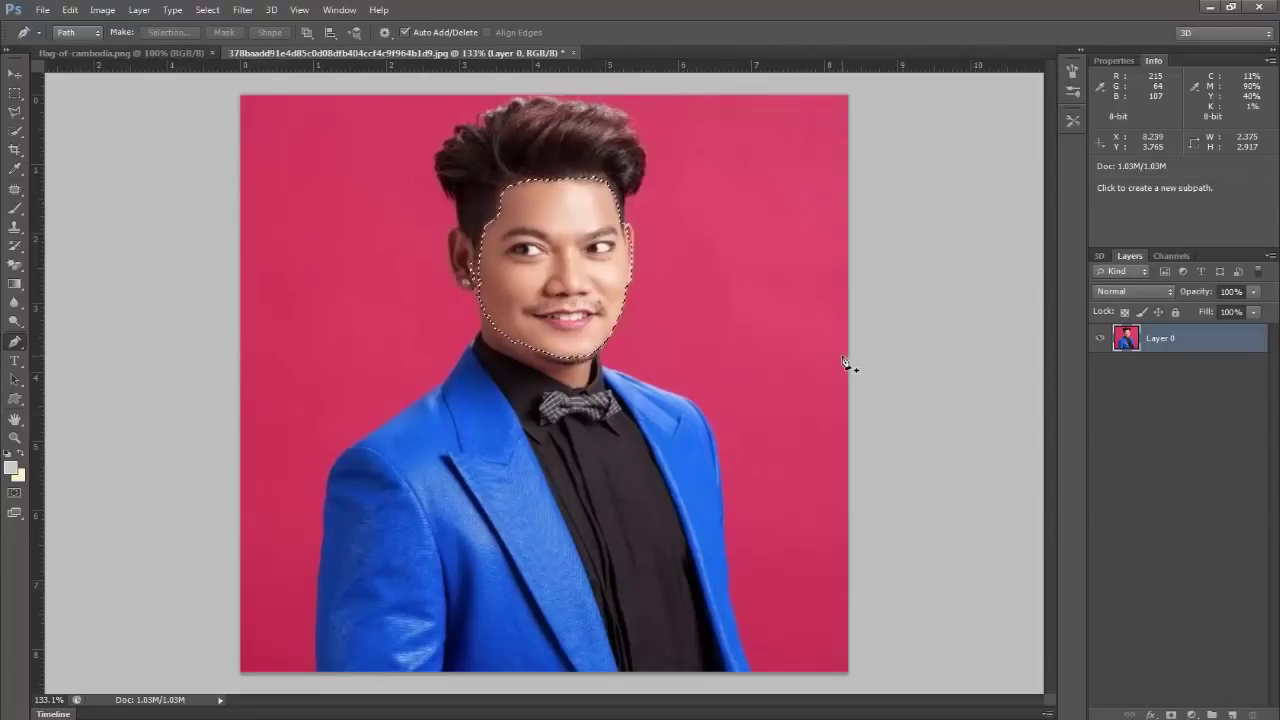
- Save the face selection as a new channel named 'facess' and deselect
{"action": "left_click", "coordinate": [18, 75]}
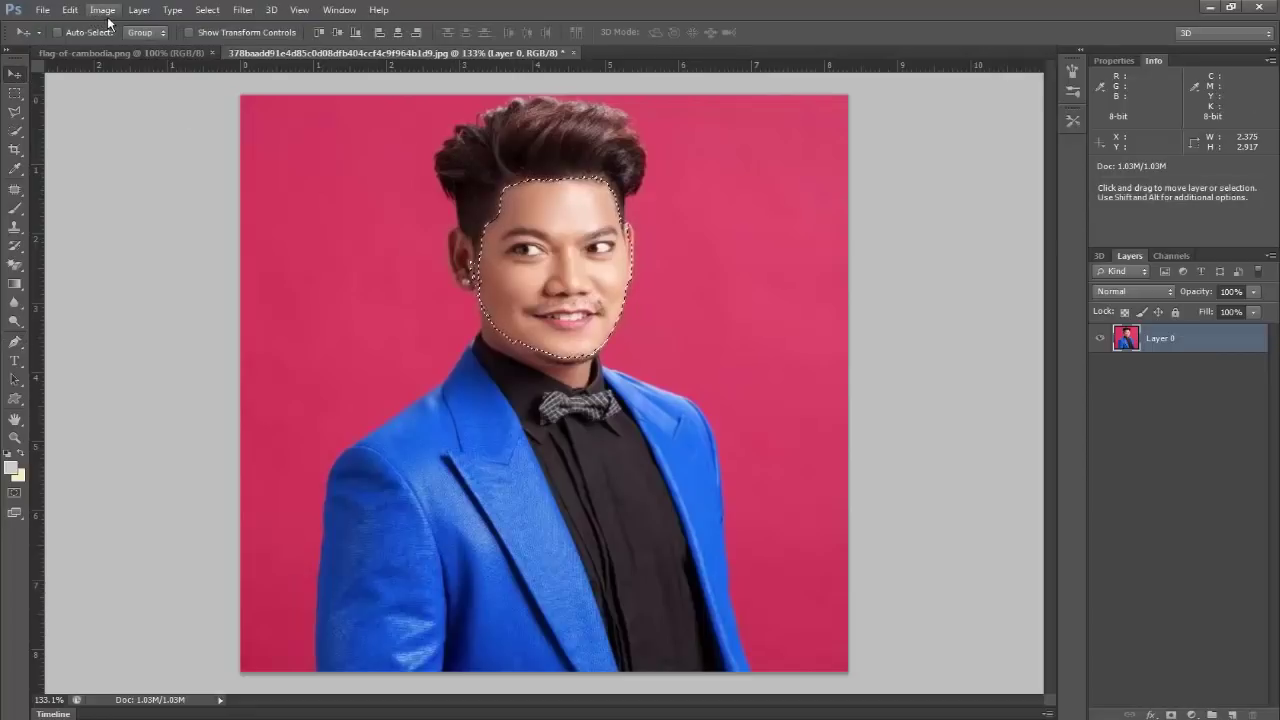
{"action": "left_click", "coordinate": [207, 10]}
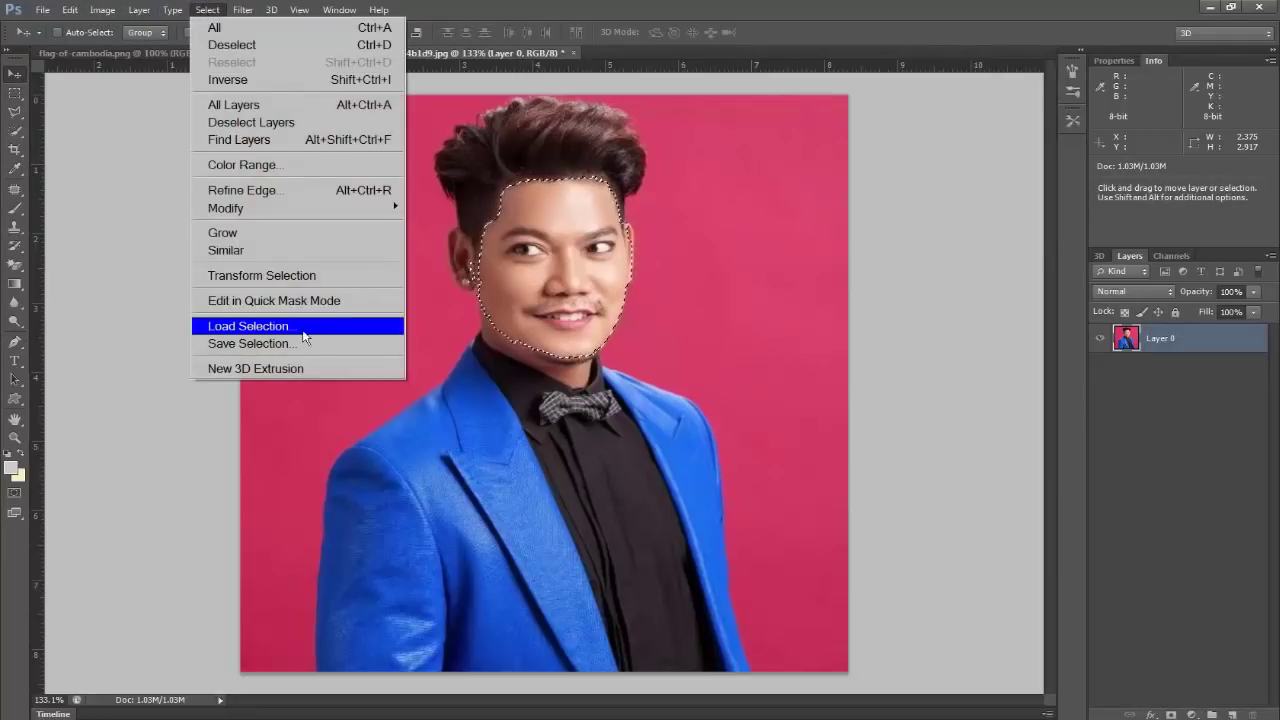
{"action": "left_click", "coordinate": [306, 345]}
{"action": "type", "text": "facess"}
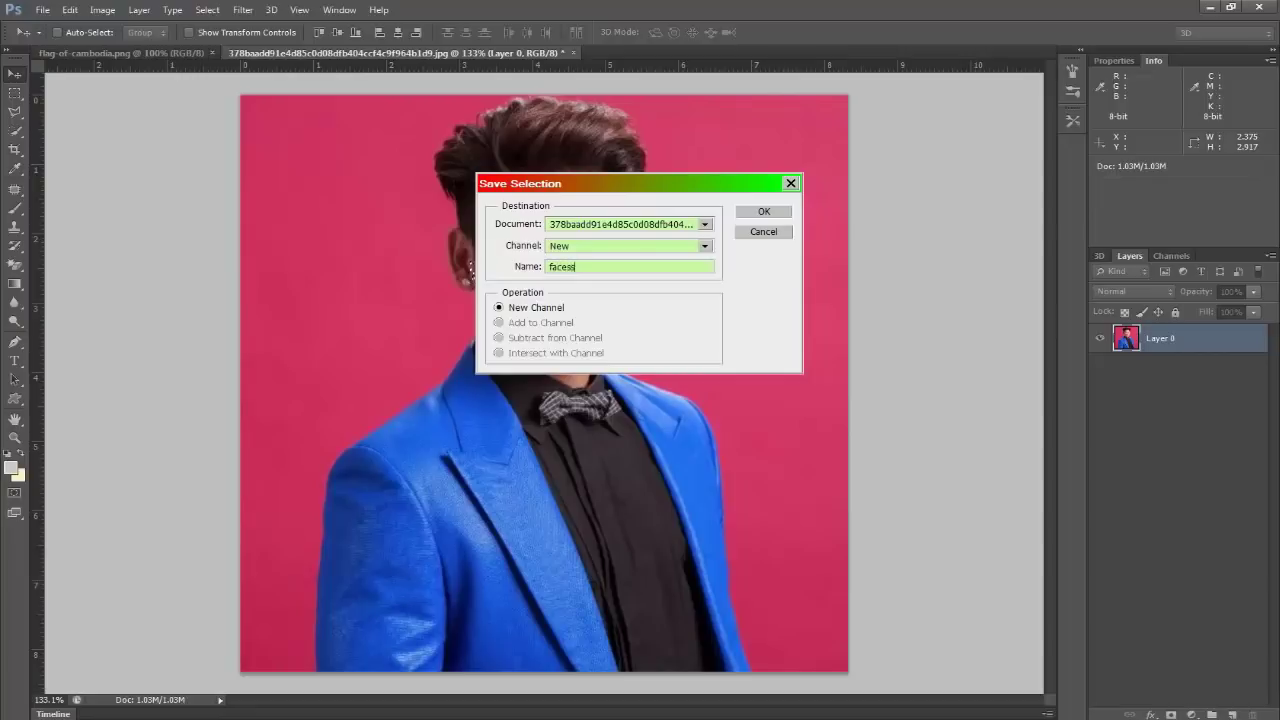
{"action": "left_click", "coordinate": [763, 211]}
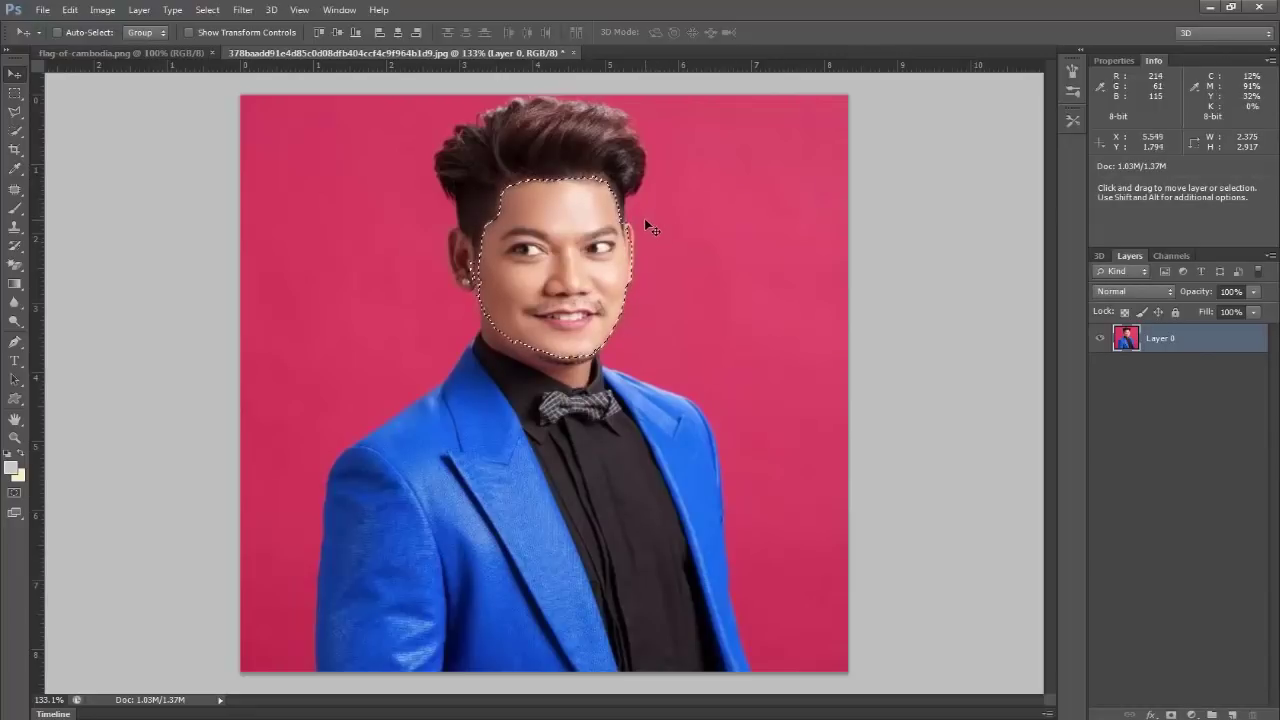
{"action": "key", "text": "ctrl+d"}
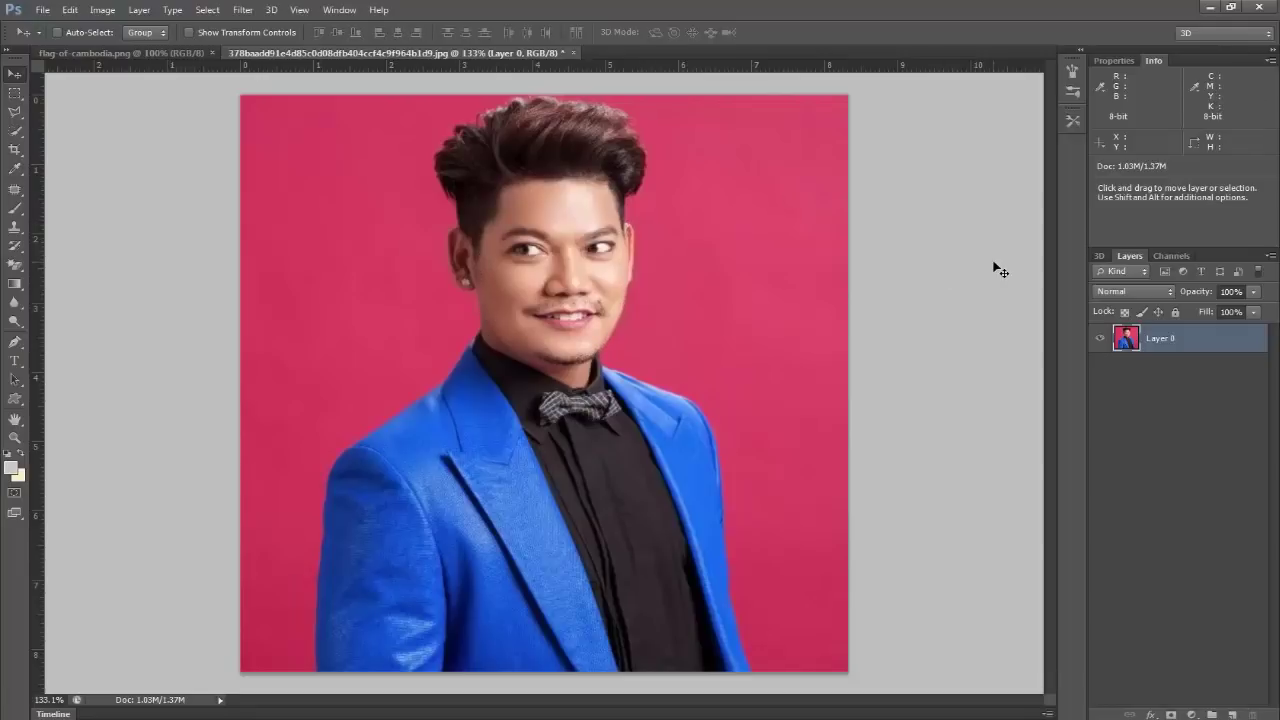
- Duplicate Layer 0 into a new document named 'sengss'
{"action": "left_click", "coordinate": [1270, 257]}
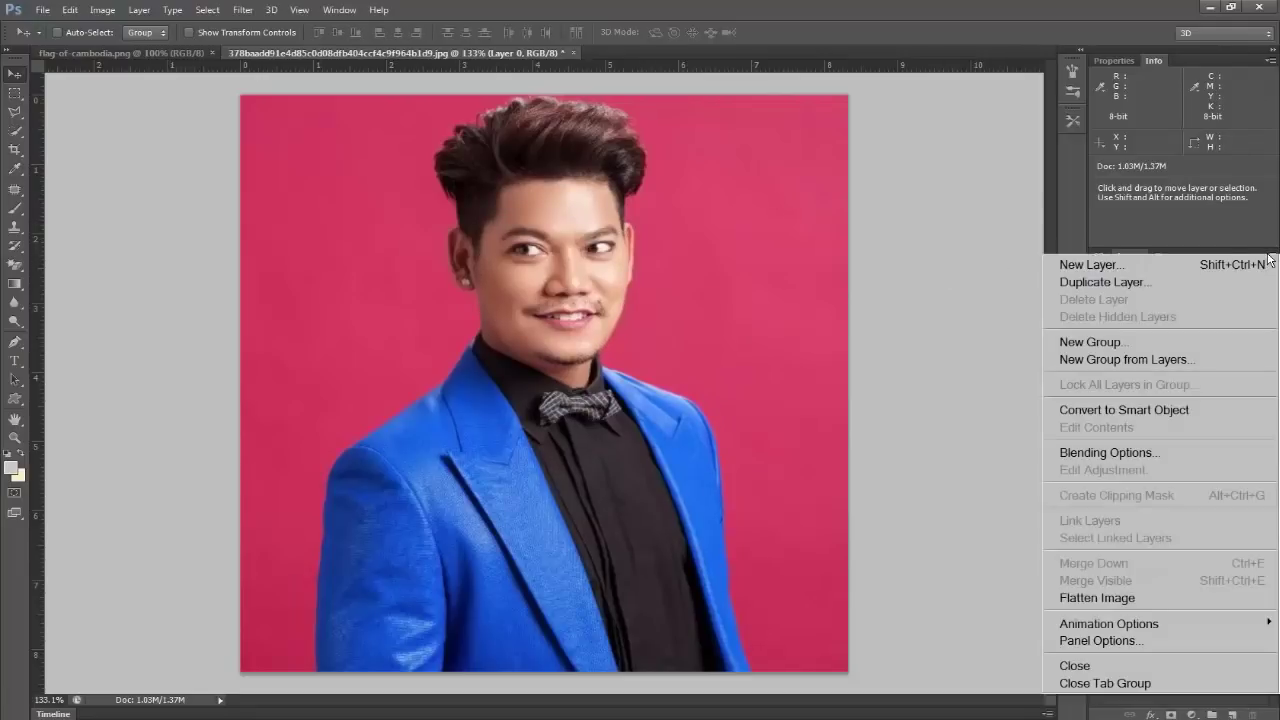
{"action": "left_click", "coordinate": [1127, 282]}
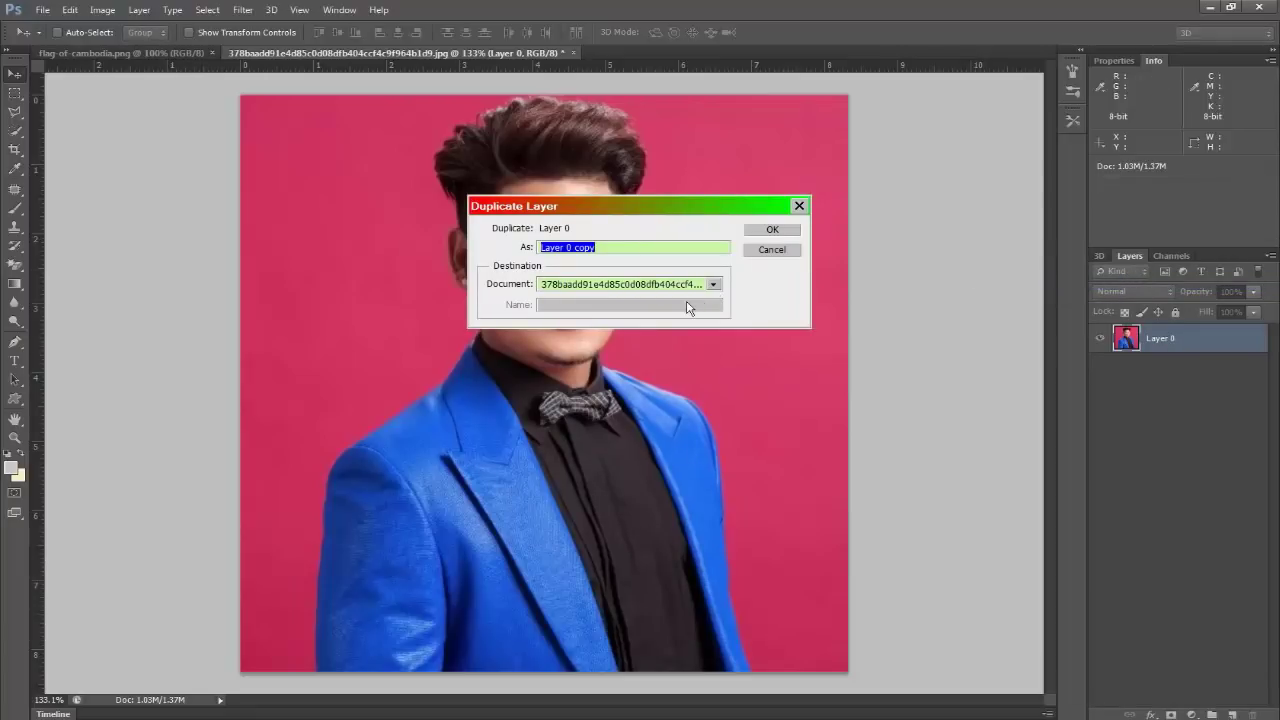
{"action": "left_click", "coordinate": [714, 285]}
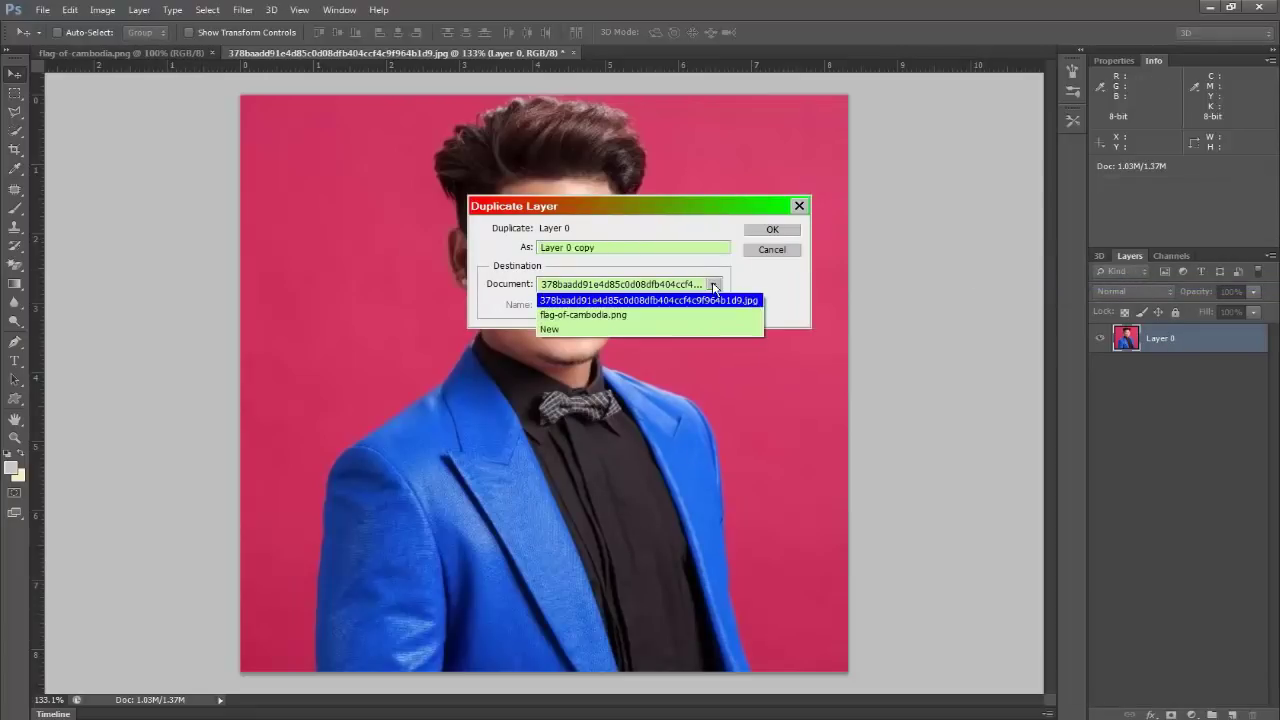
{"action": "left_click", "coordinate": [570, 330]}
{"action": "type", "text": "seng"}
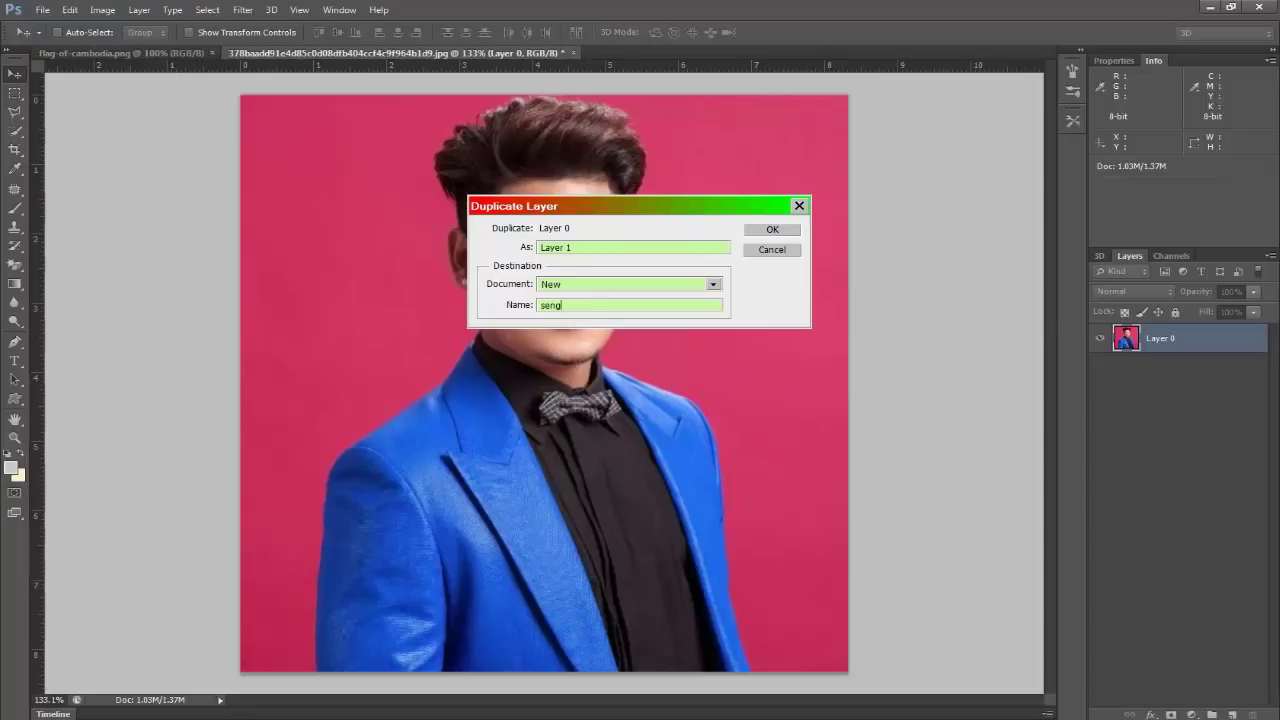
{"action": "type", "text": "ss"}
{"action": "left_click", "coordinate": [775, 230]}
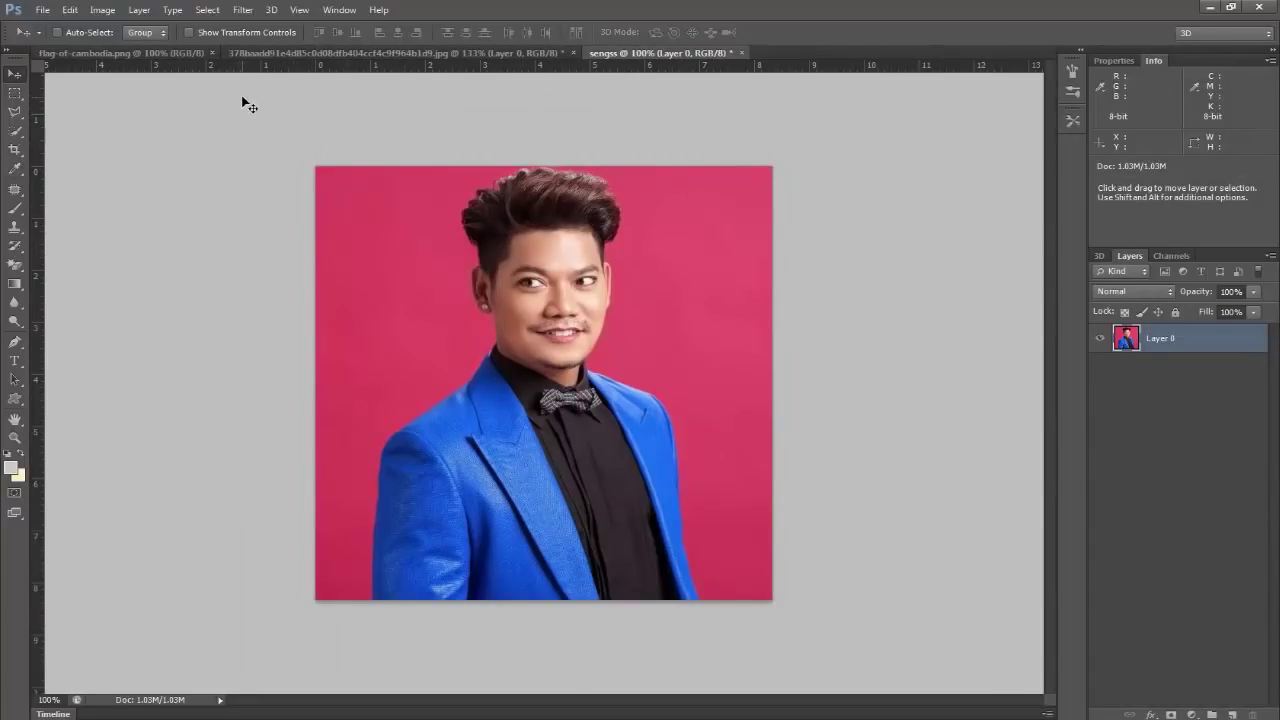
- Apply a small-radius Gaussian Blur to the whole sengss portrait
{"action": "left_click", "coordinate": [243, 10]}
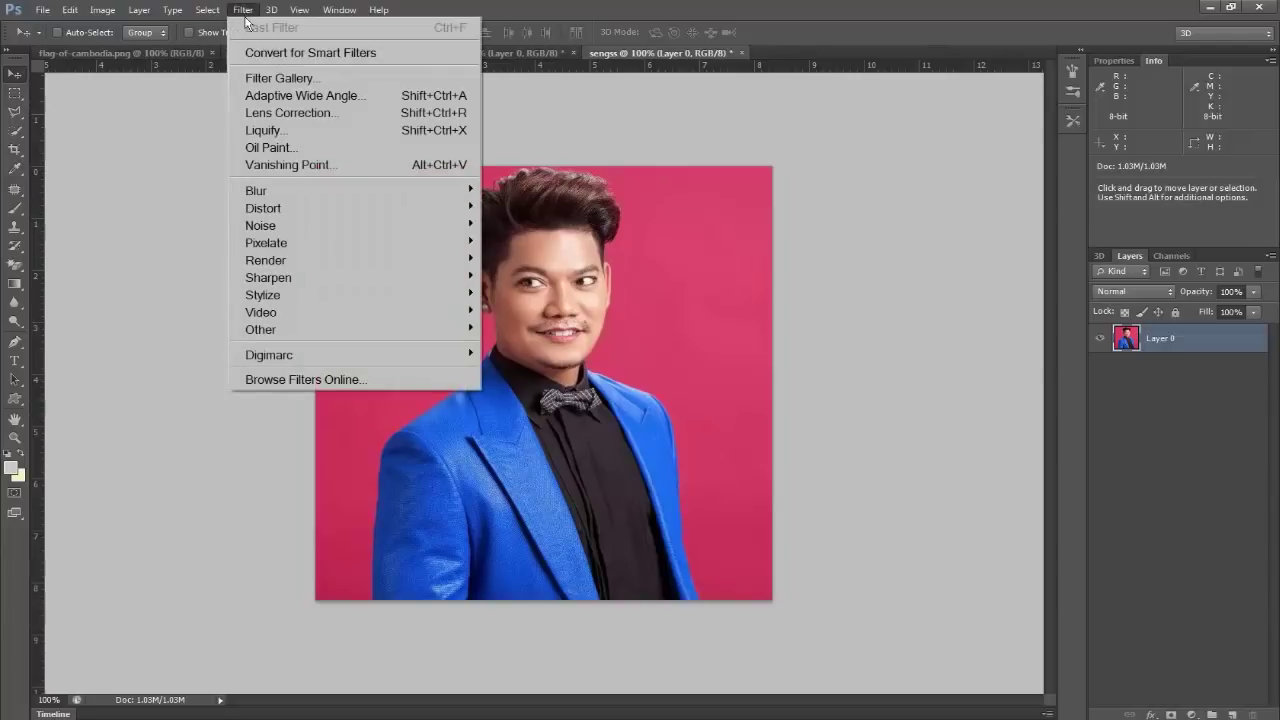
{"action": "mouse_move", "coordinate": [256, 190]}
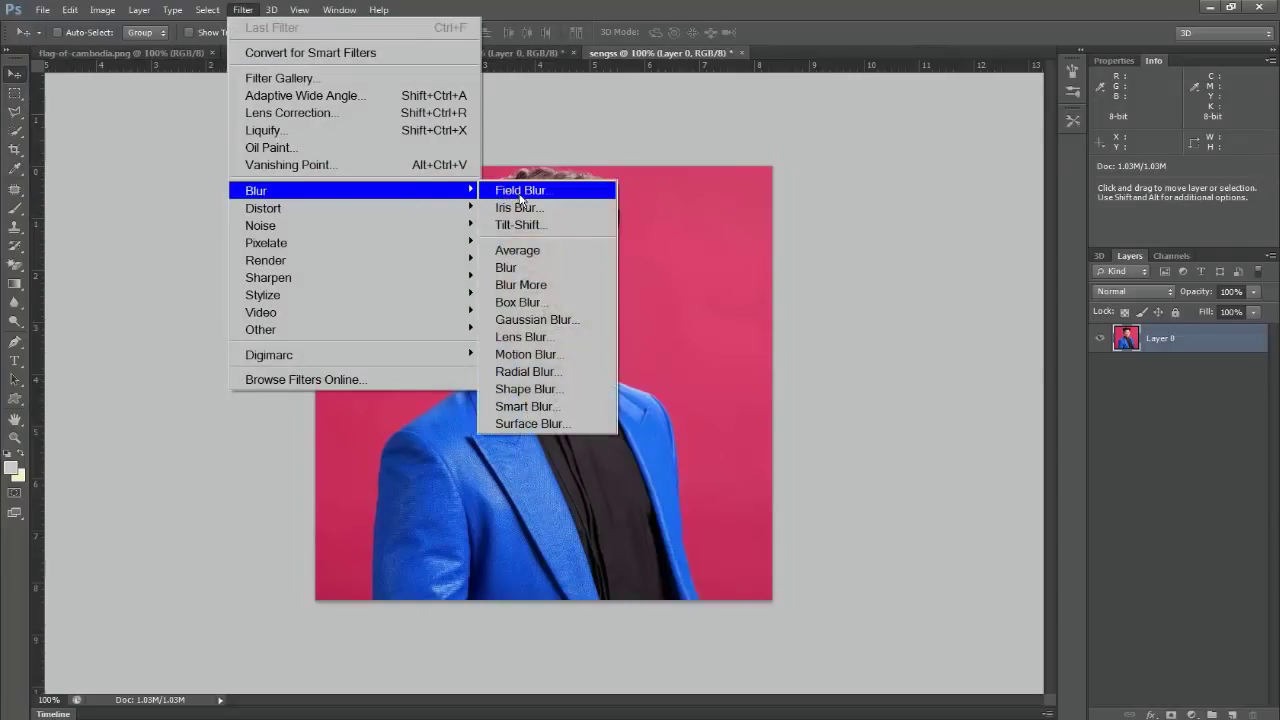
{"action": "left_click", "coordinate": [535, 320]}
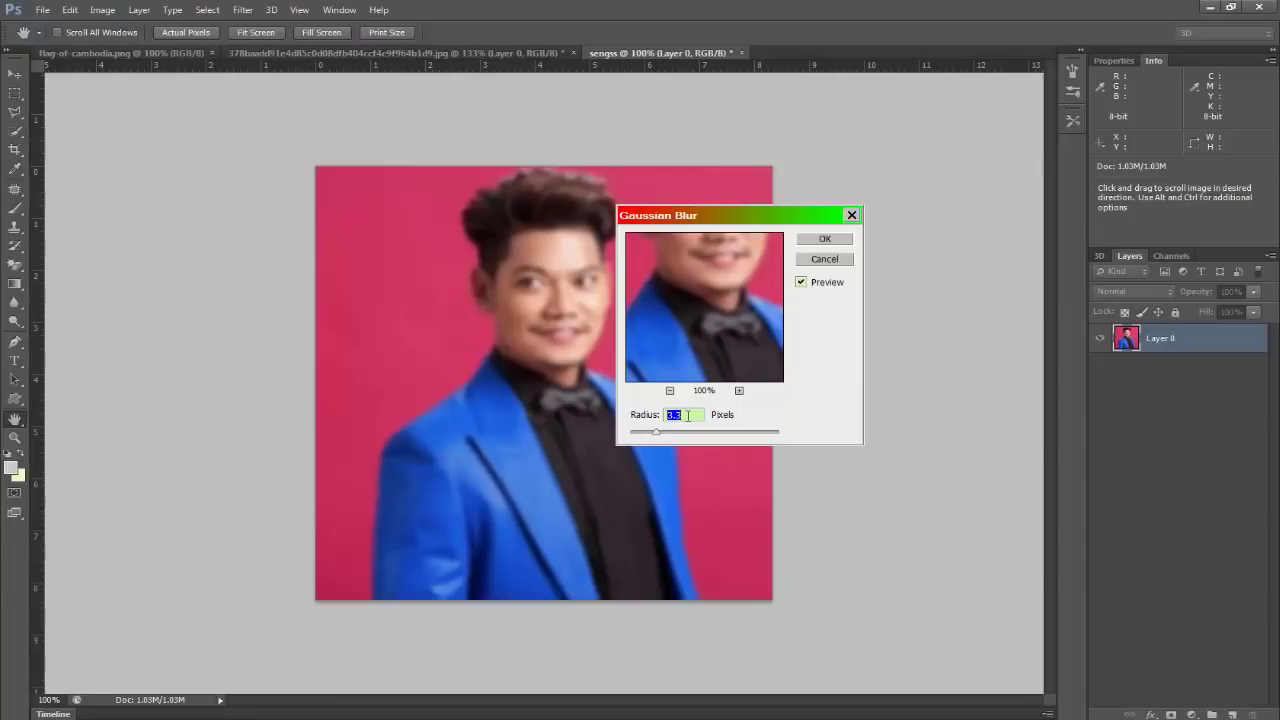
{"action": "left_click", "coordinate": [826, 239]}
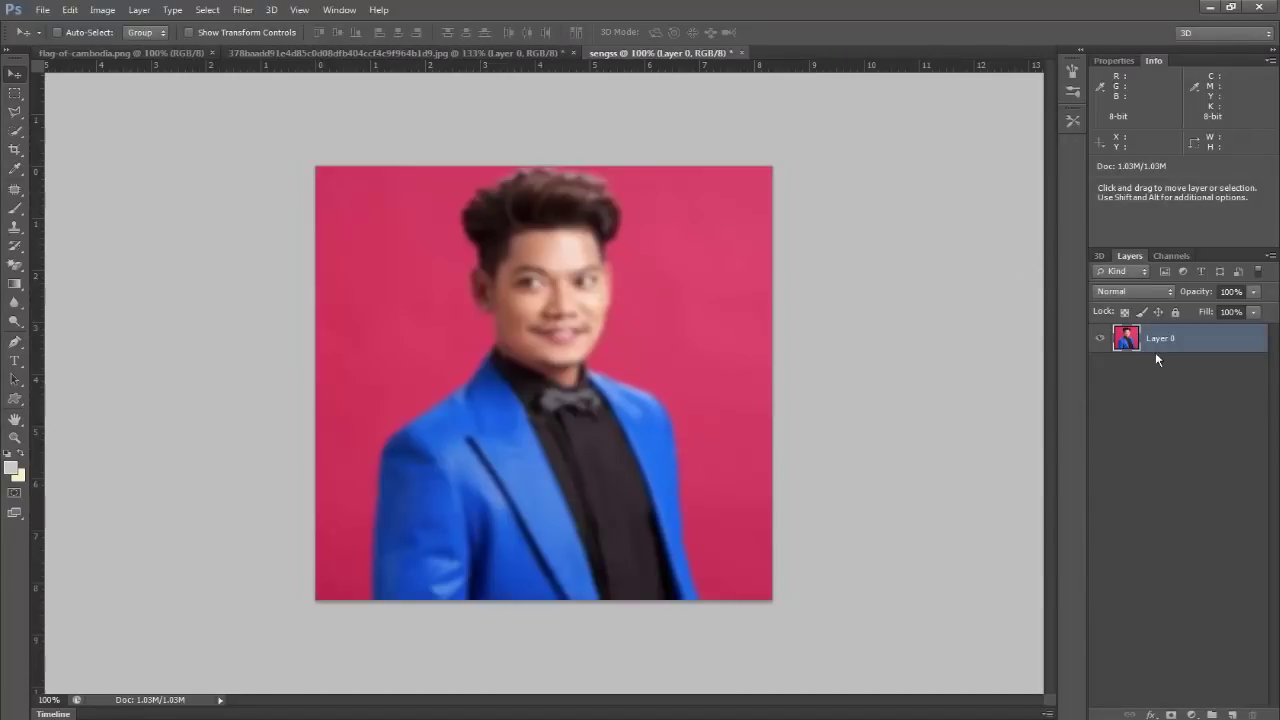
- Save the blurred copy as sengss.psd with Maximize Compatibility kept on
{"action": "left_click", "coordinate": [43, 10]}
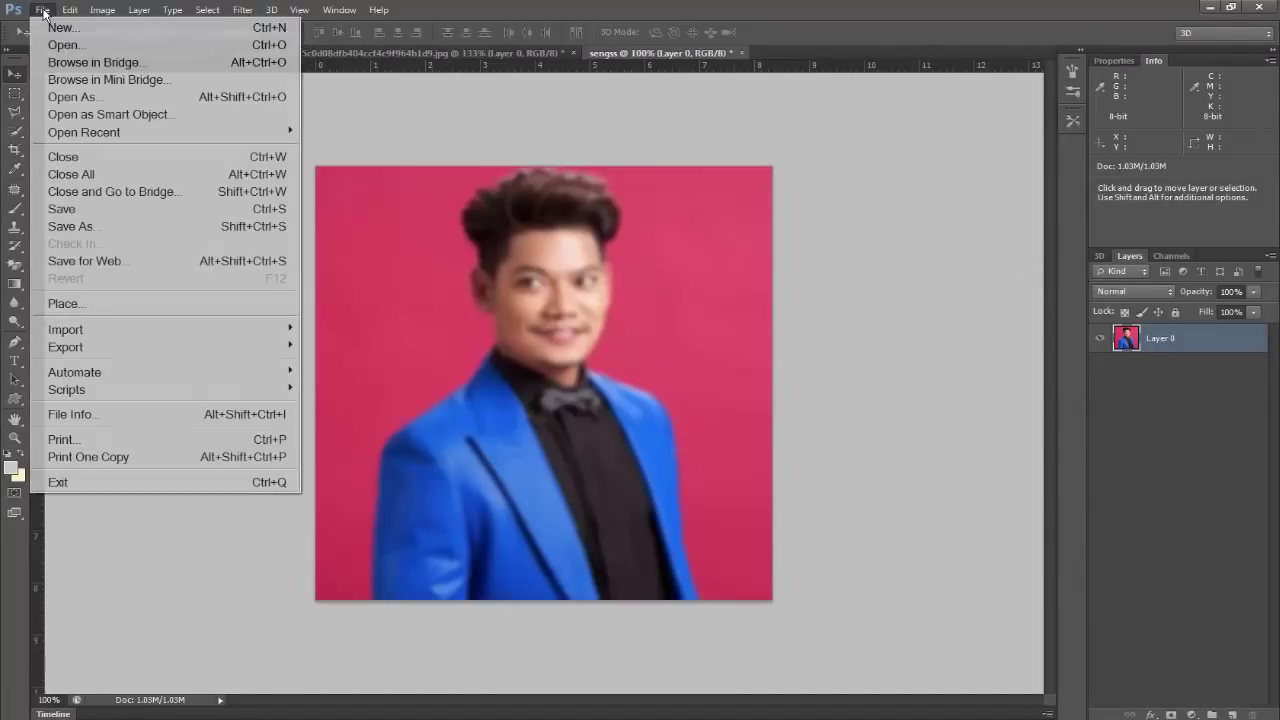
{"action": "left_click", "coordinate": [74, 227]}
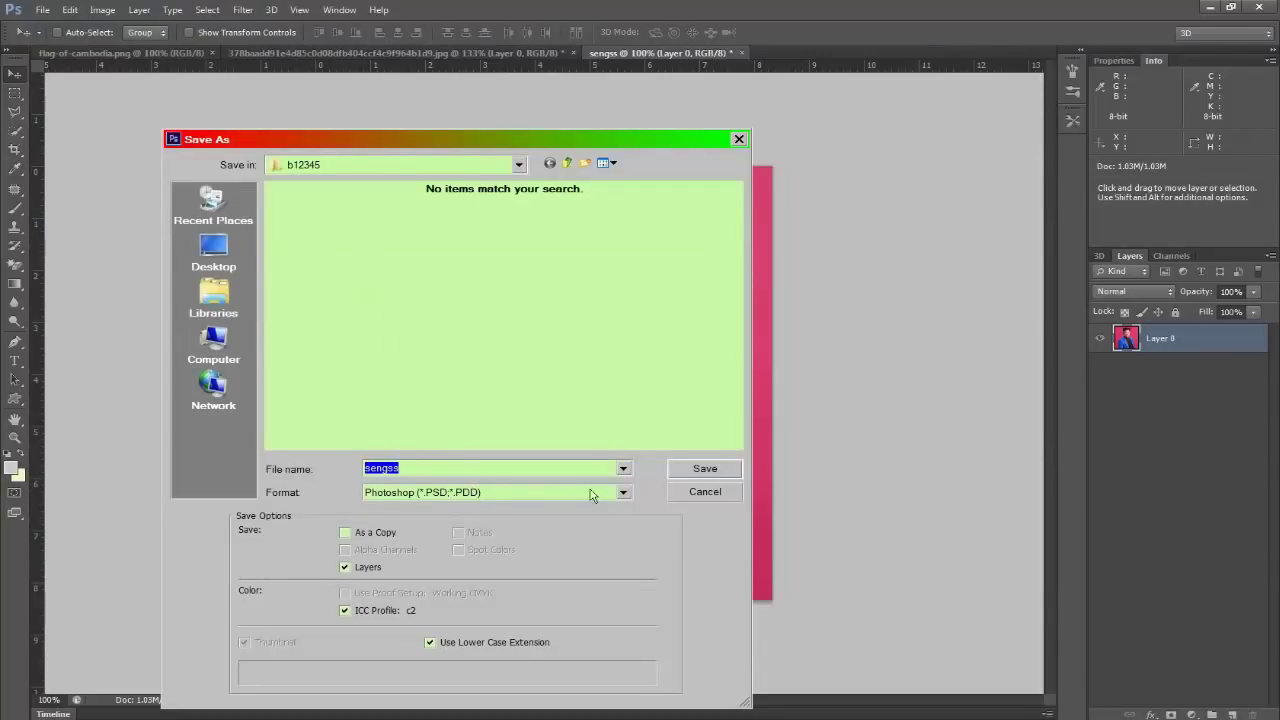
{"action": "left_click", "coordinate": [715, 472]}
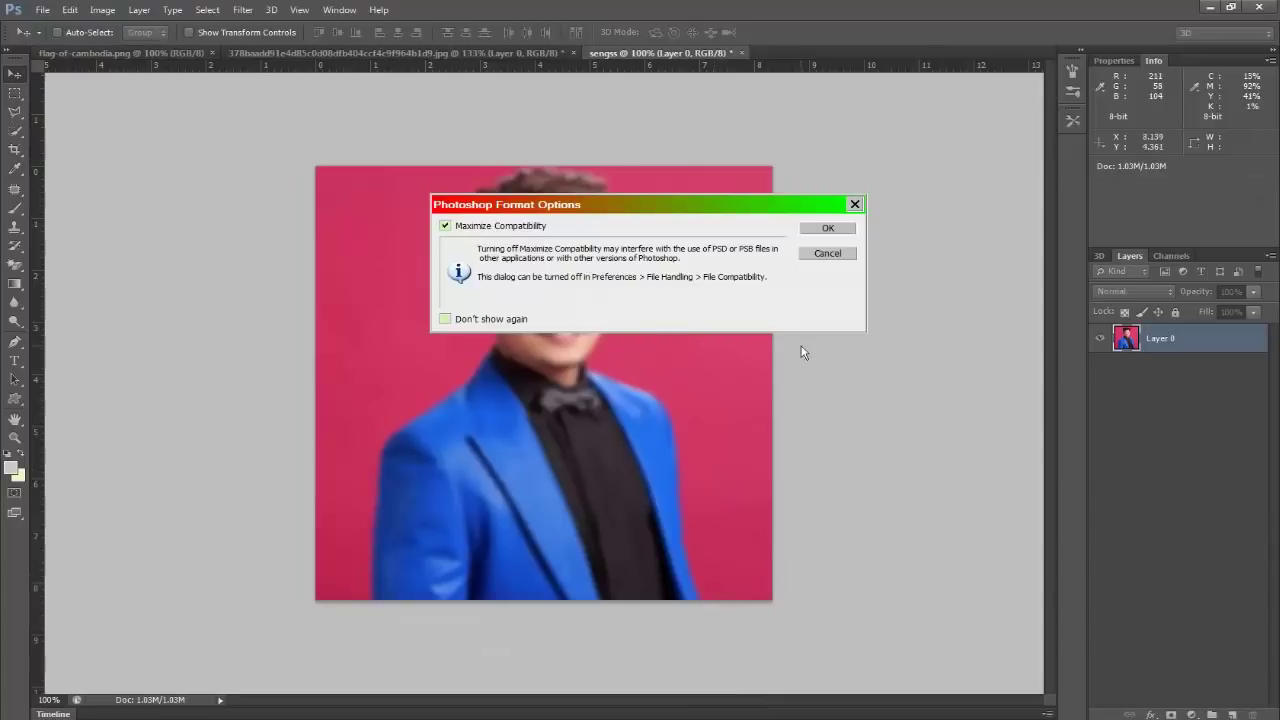
{"action": "left_click", "coordinate": [846, 229]}
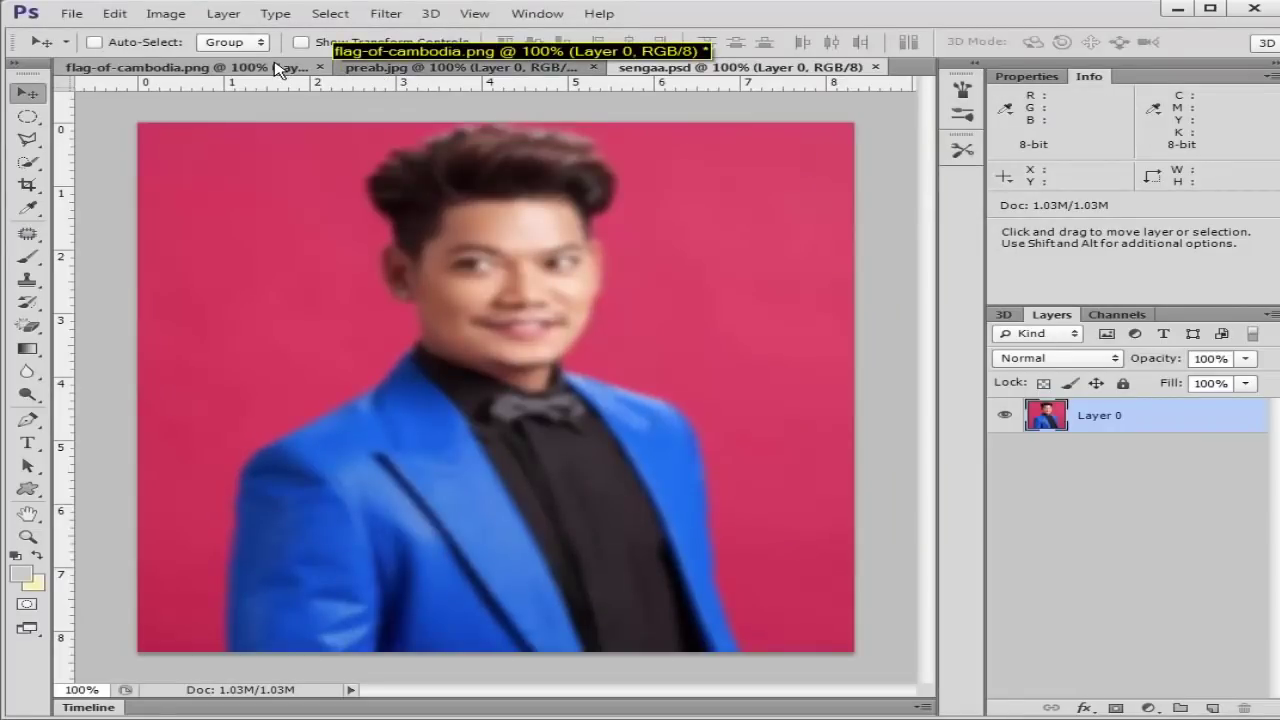
- On the flag image, draw a circular marquee selection centred on the temple emblem
{"action": "left_click", "coordinate": [277, 68]}
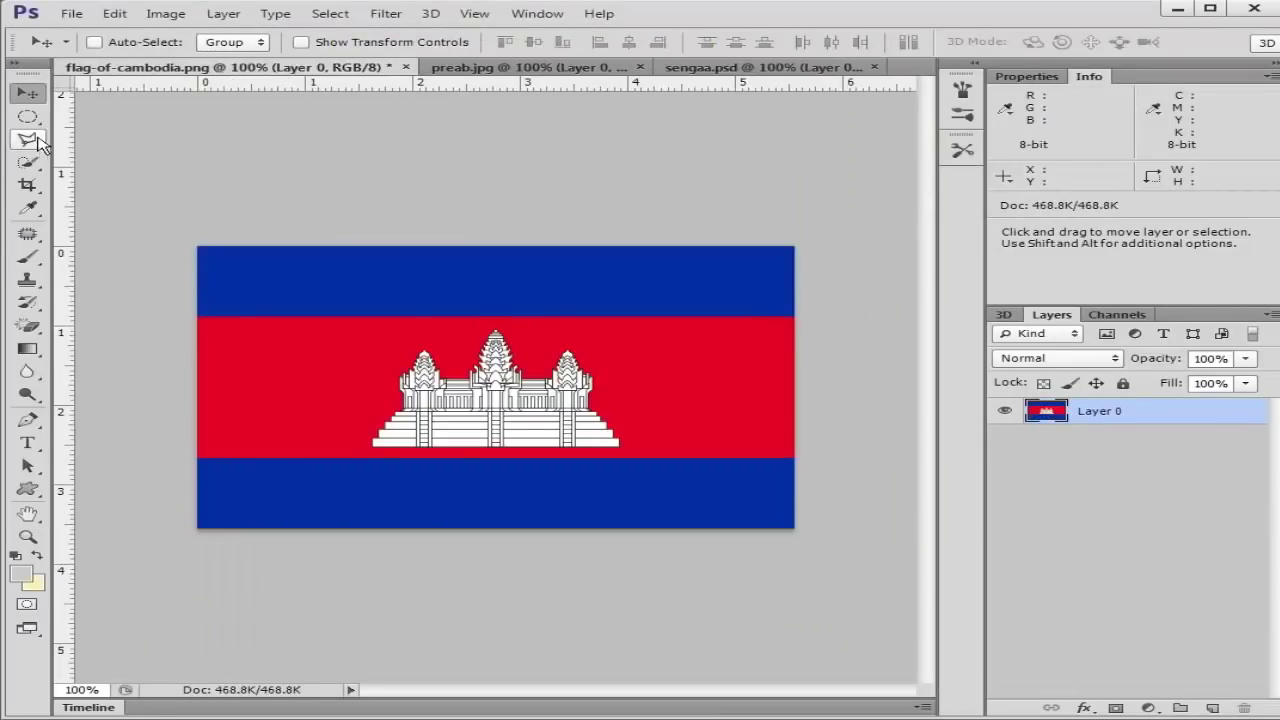
{"action": "left_click", "coordinate": [27, 116]}
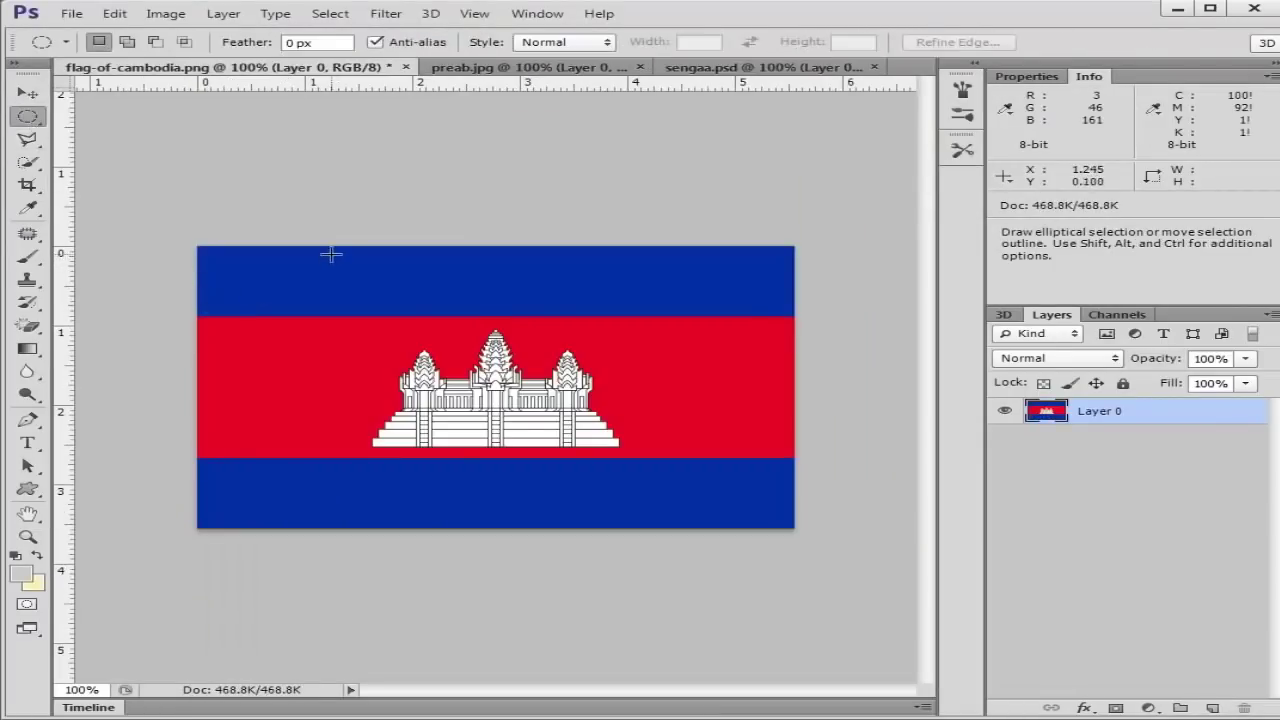
{"action": "left_click_drag", "start_coordinate": [331, 254], "coordinate": [673, 516]}
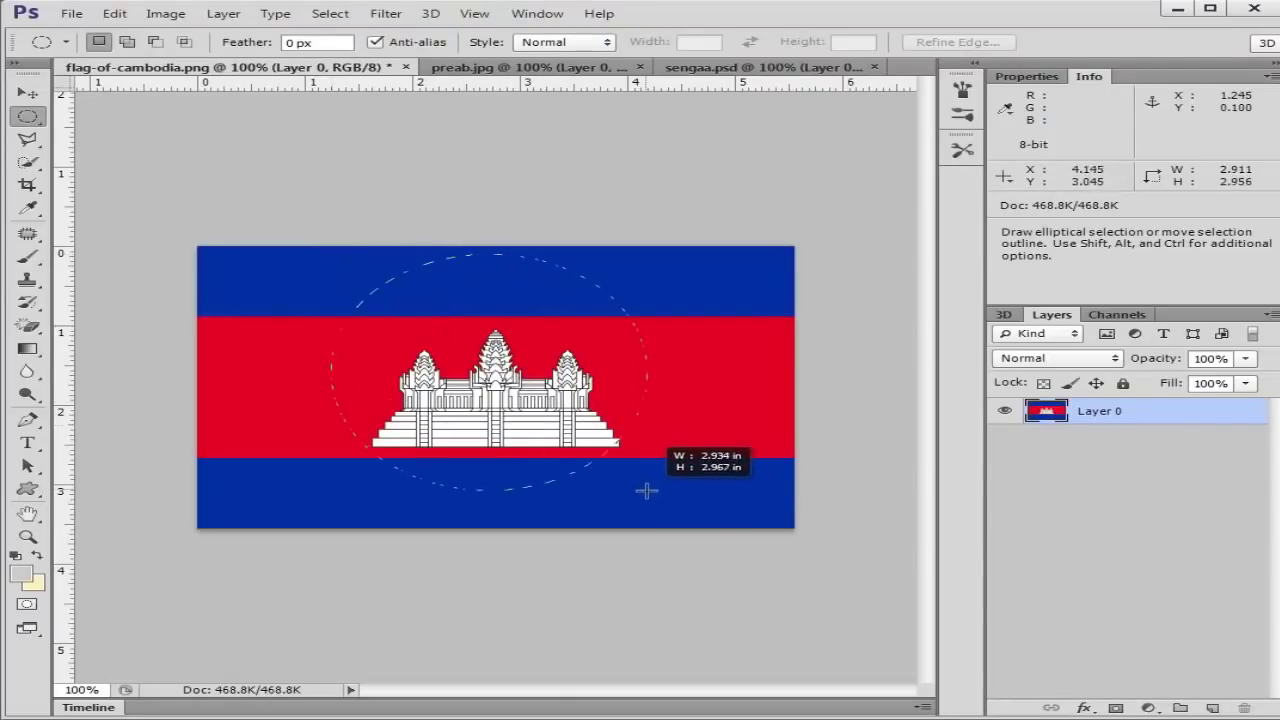
{"action": "left_click_drag", "start_coordinate": [673, 516], "coordinate": [686, 527]}
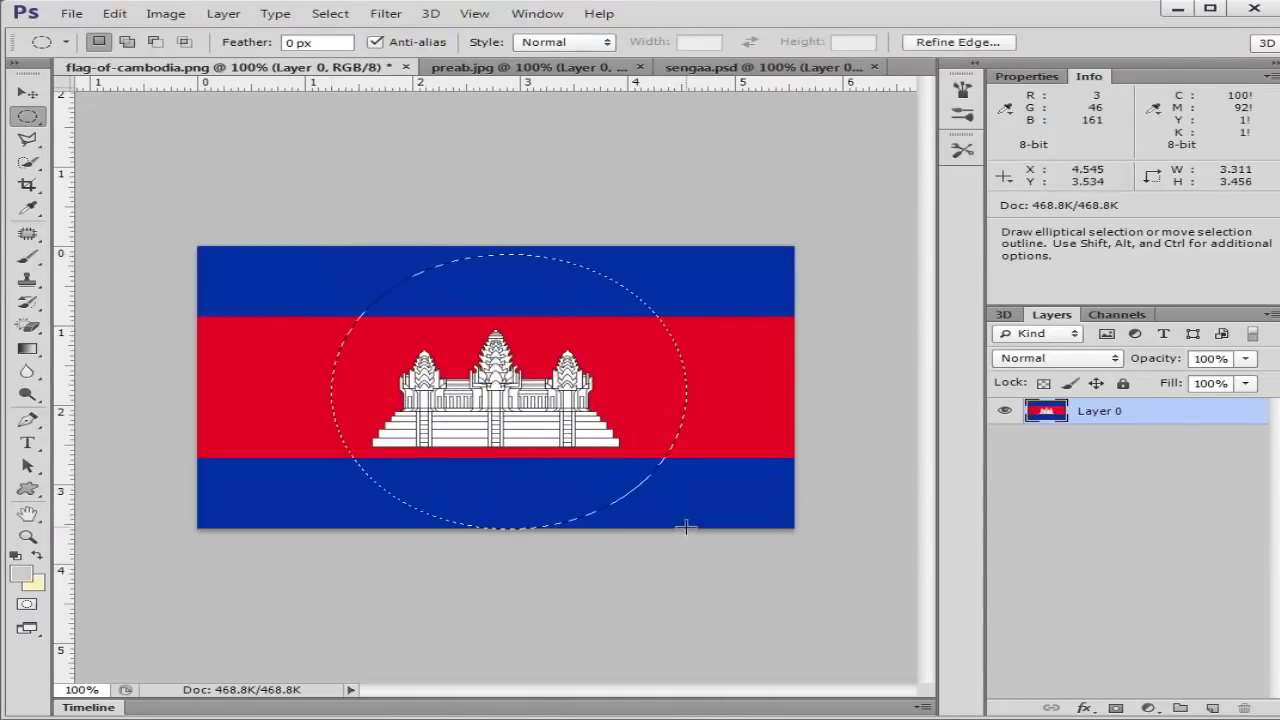
{"action": "left_click_drag", "start_coordinate": [516, 344], "coordinate": [507, 349]}
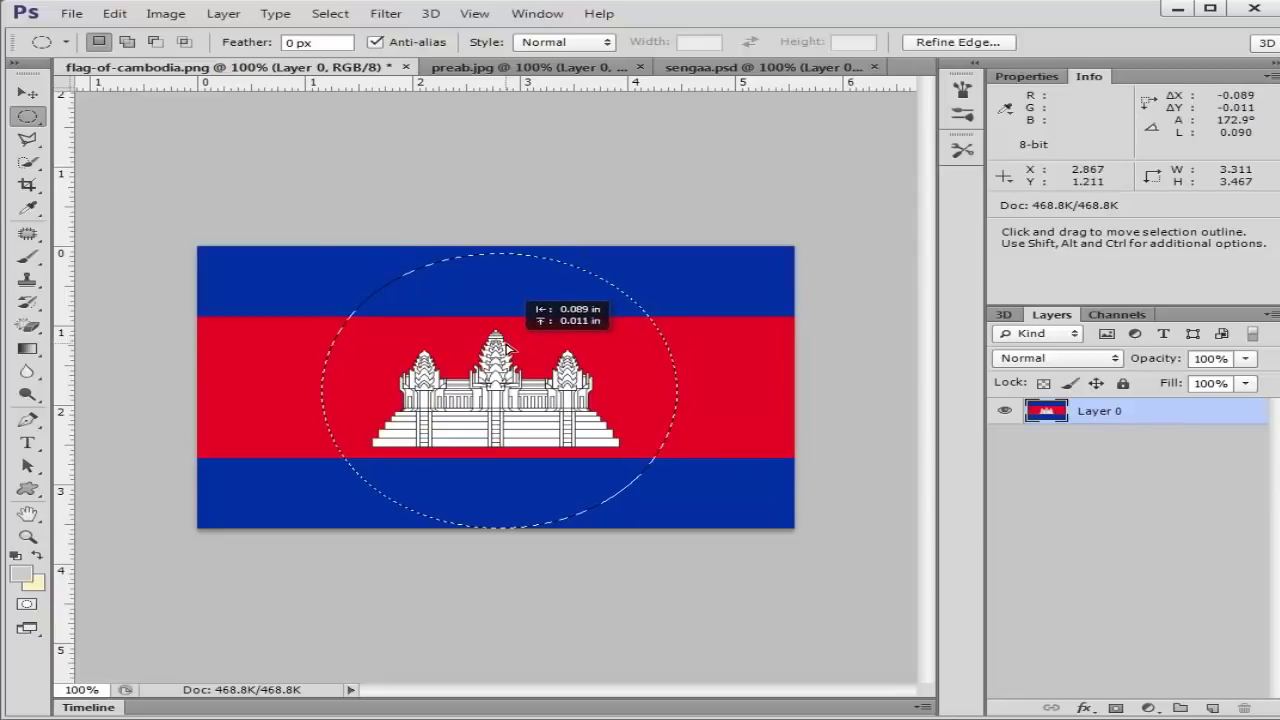
{"action": "left_click_drag", "start_coordinate": [508, 349], "coordinate": [508, 349]}
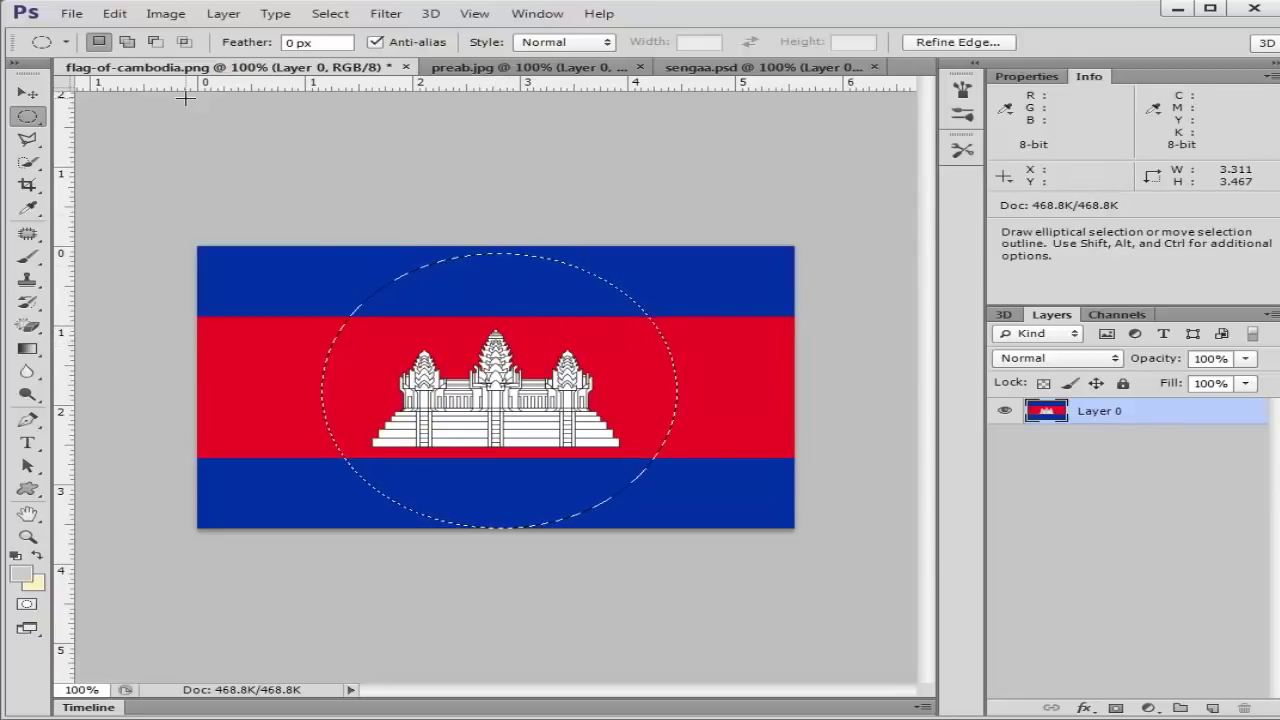
{"action": "left_click", "coordinate": [27, 92]}
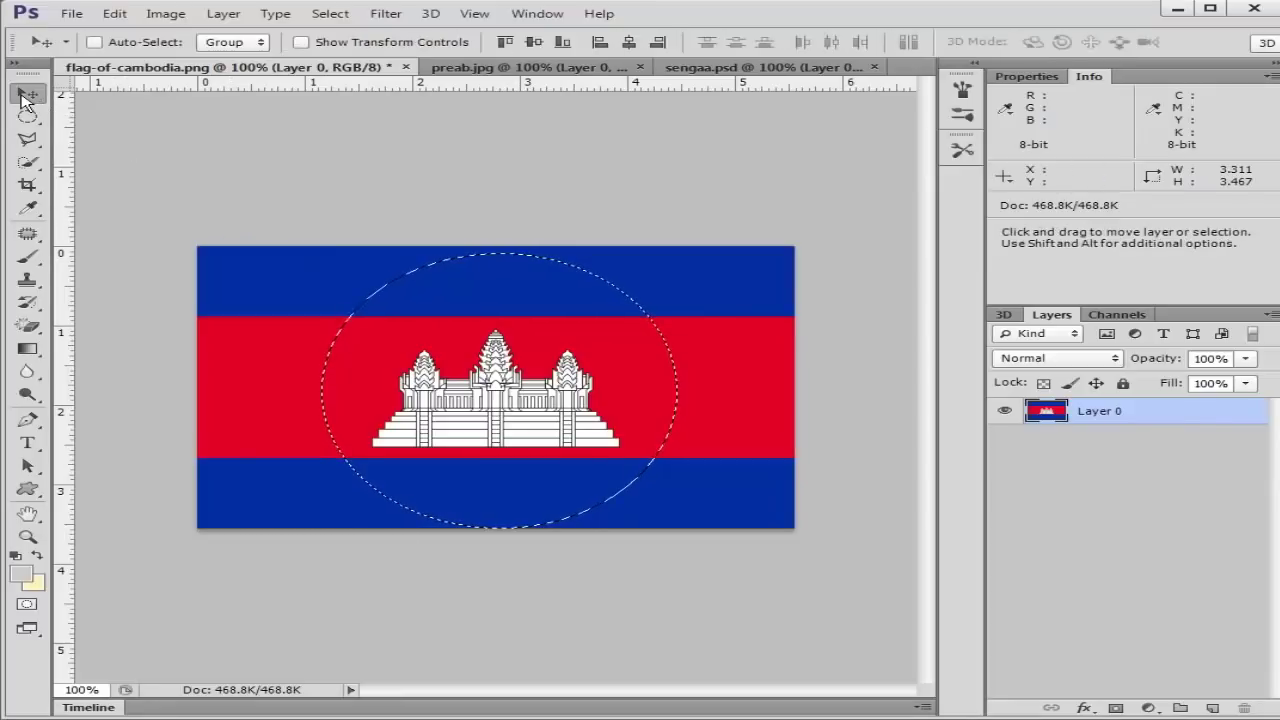
{"action": "left_click", "coordinate": [330, 14]}
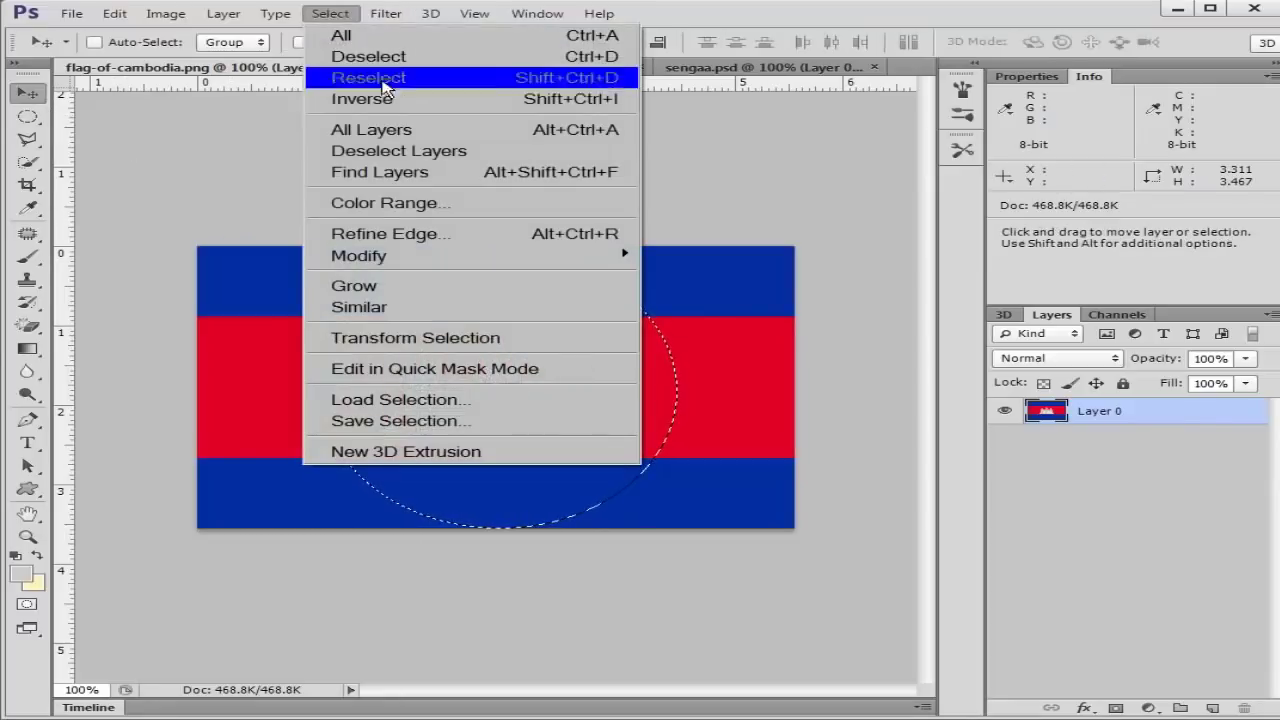
- Refine the circle's edge with Smart Radius and a larger radius, outputting to a new layer
{"action": "left_click", "coordinate": [459, 233]}
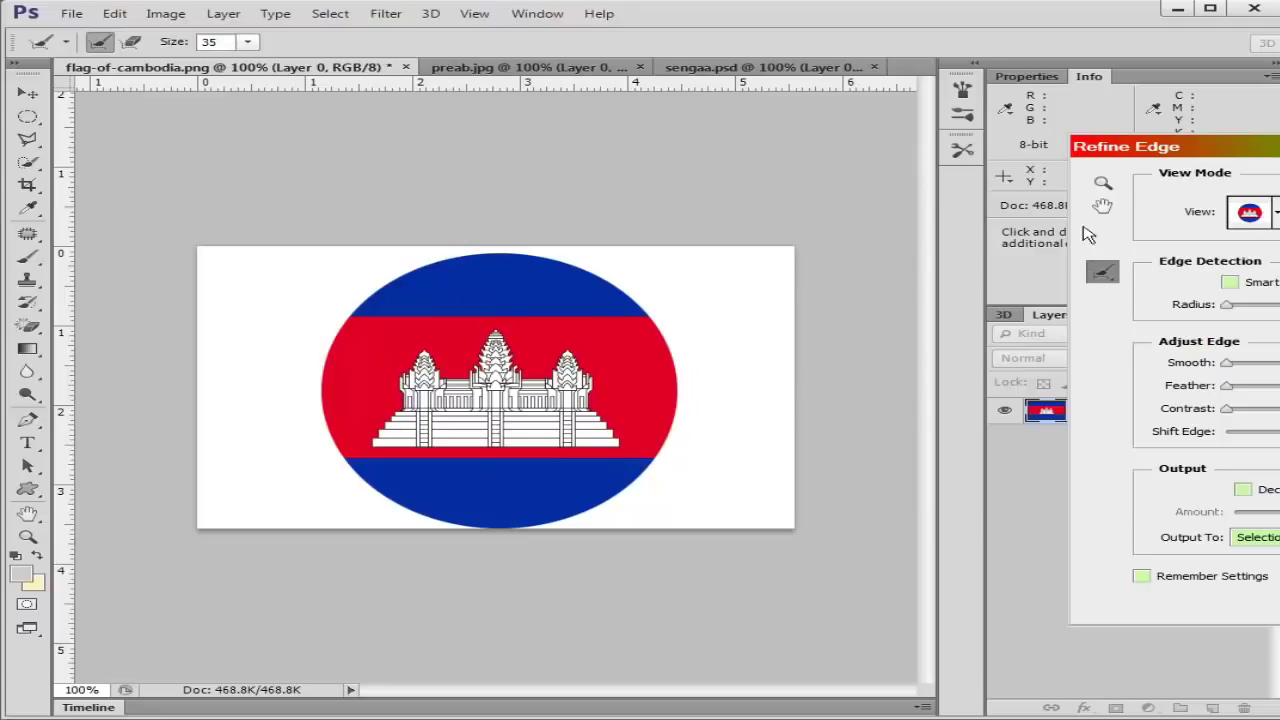
{"action": "left_click_drag", "start_coordinate": [1227, 304], "coordinate": [1273, 306]}
{"action": "left_click", "coordinate": [1230, 283]}
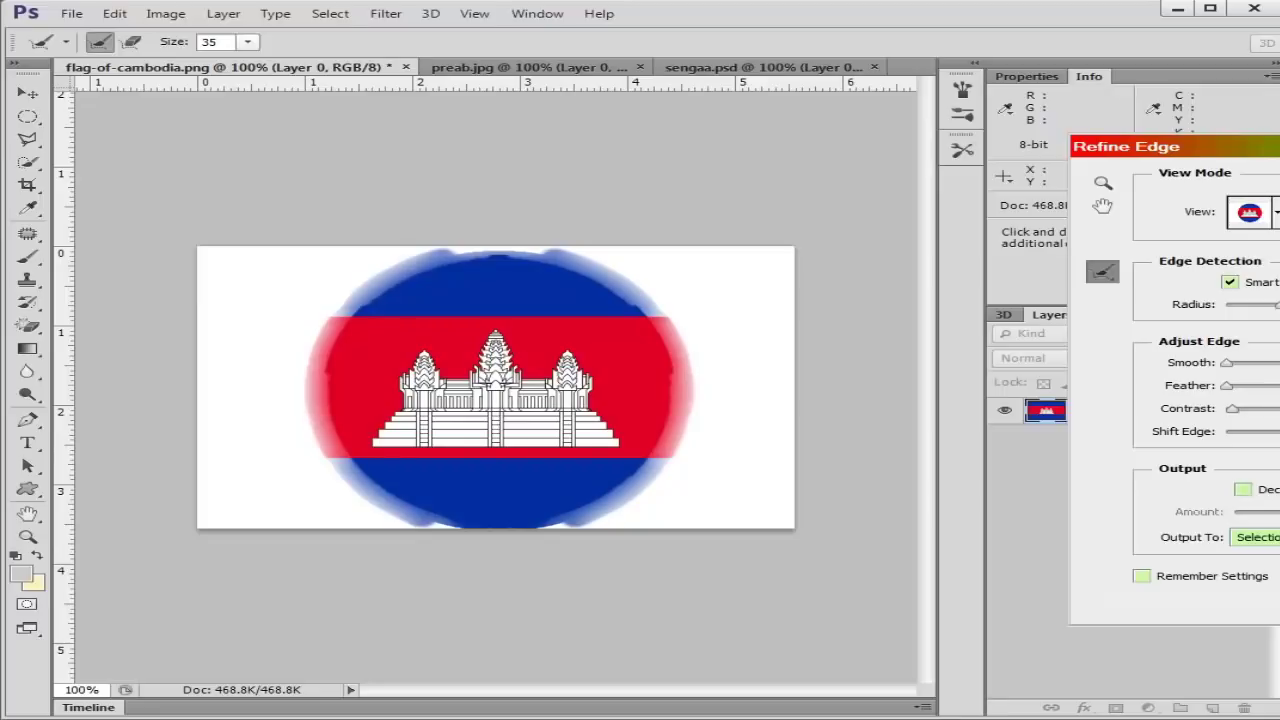
{"action": "left_click", "coordinate": [1258, 537]}
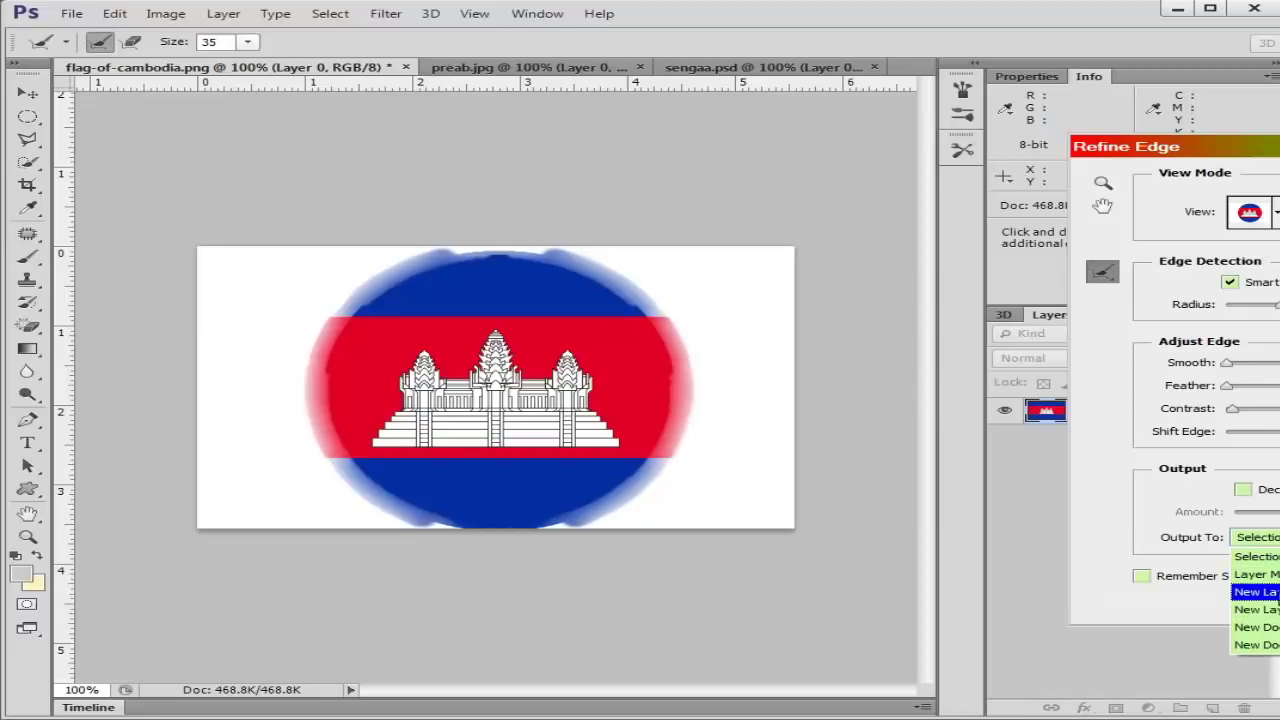
{"action": "left_click", "coordinate": [1270, 592]}
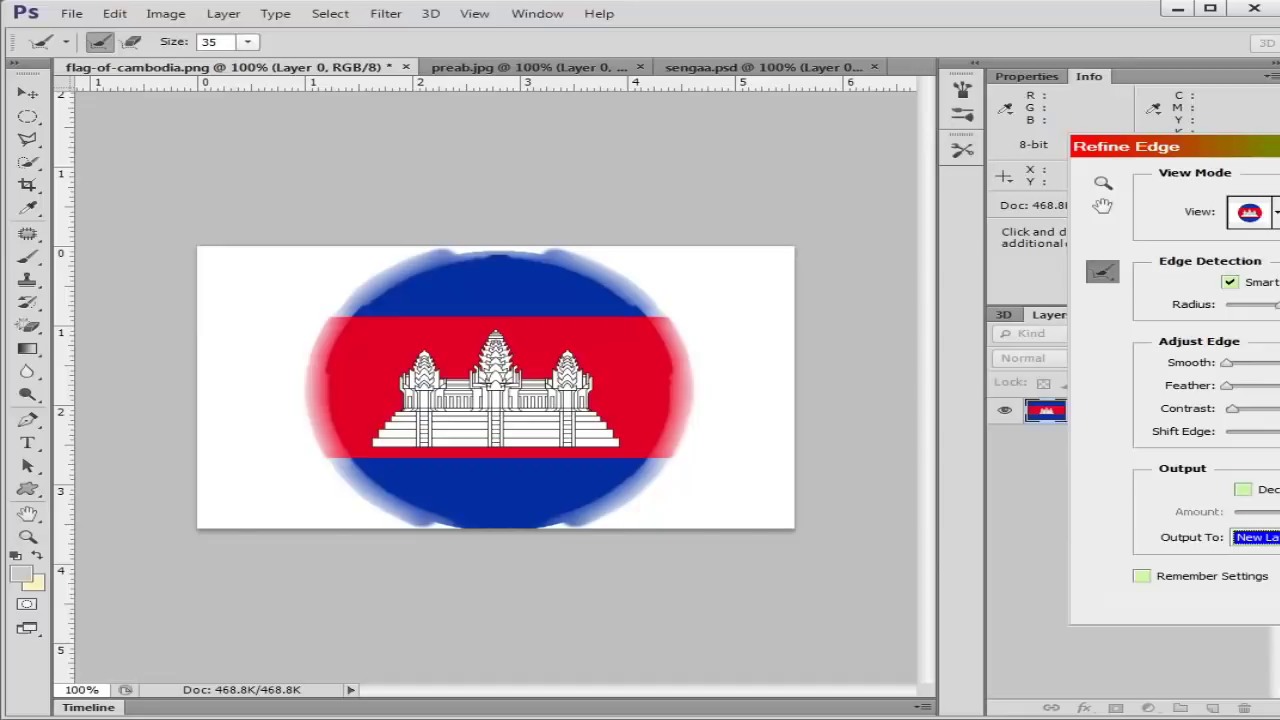
{"action": "key", "text": "Return"}
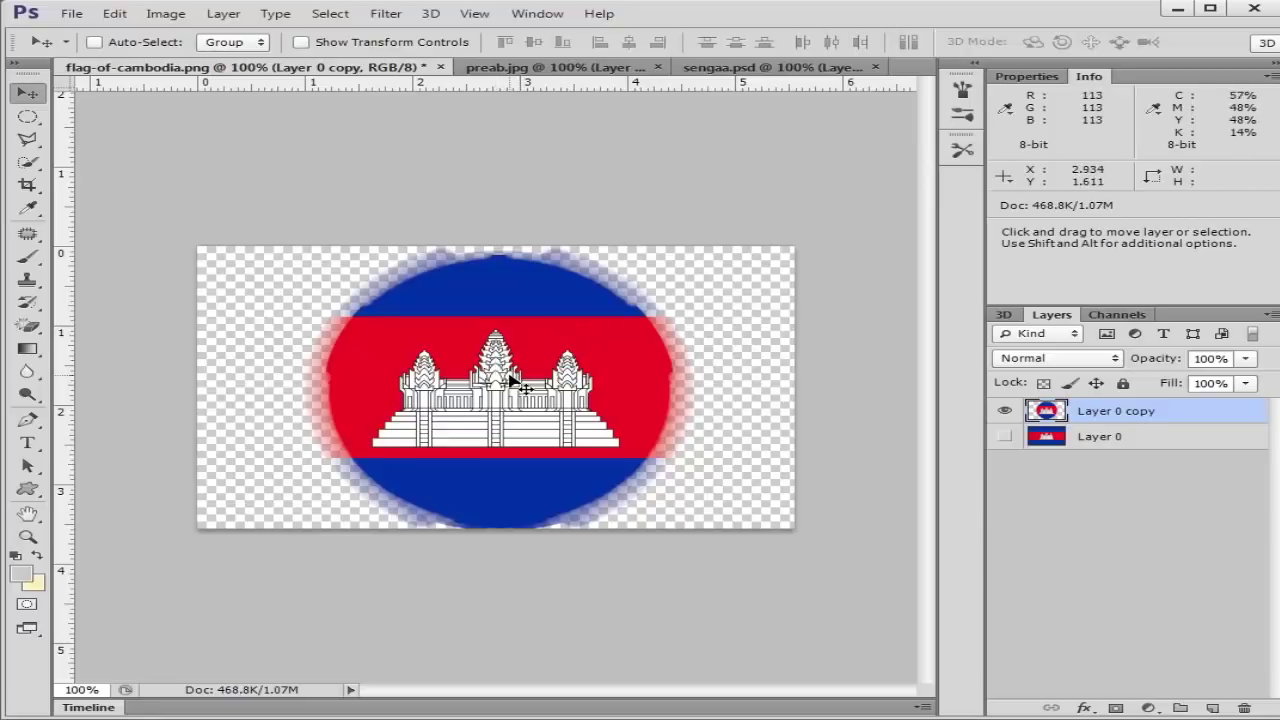
- Drag the round flag cutout into preab.jpg and scale it to about 56% over the face
{"action": "mouse_move", "coordinate": [503, 372]}
{"action": "left_mouse_down"}
{"action": "mouse_move", "coordinate": [509, 154]}
{"action": "mouse_move", "coordinate": [549, 82]}
{"action": "mouse_move", "coordinate": [543, 210]}
{"action": "mouse_move", "coordinate": [523, 285]}
{"action": "left_mouse_up"}
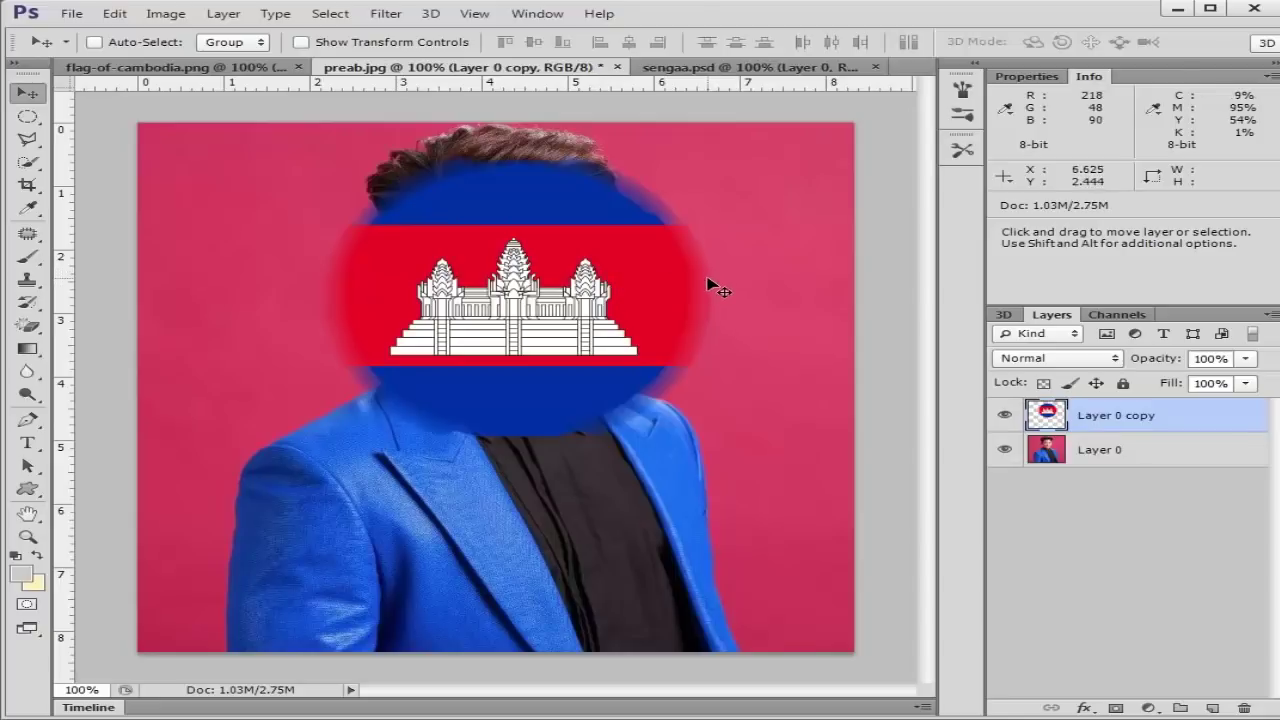
{"action": "key", "text": "ctrl+t"}
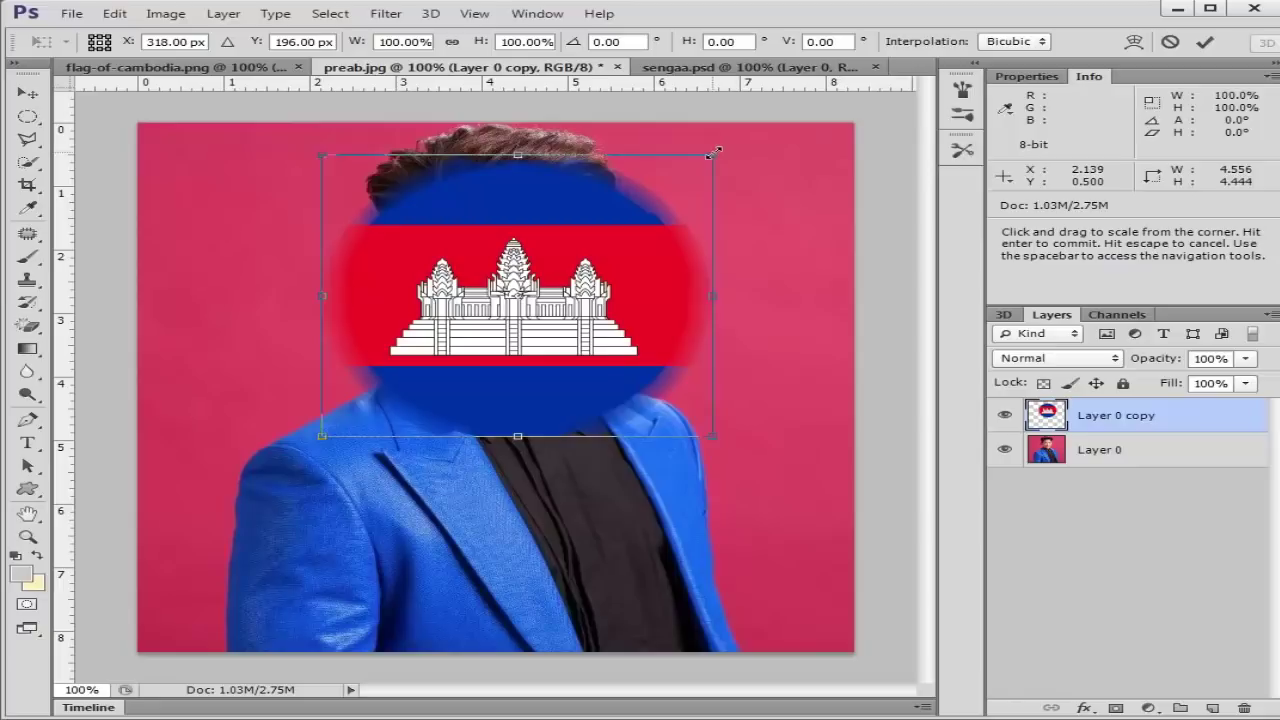
{"action": "left_click_drag", "start_coordinate": [713, 152], "coordinate": [626, 216]}
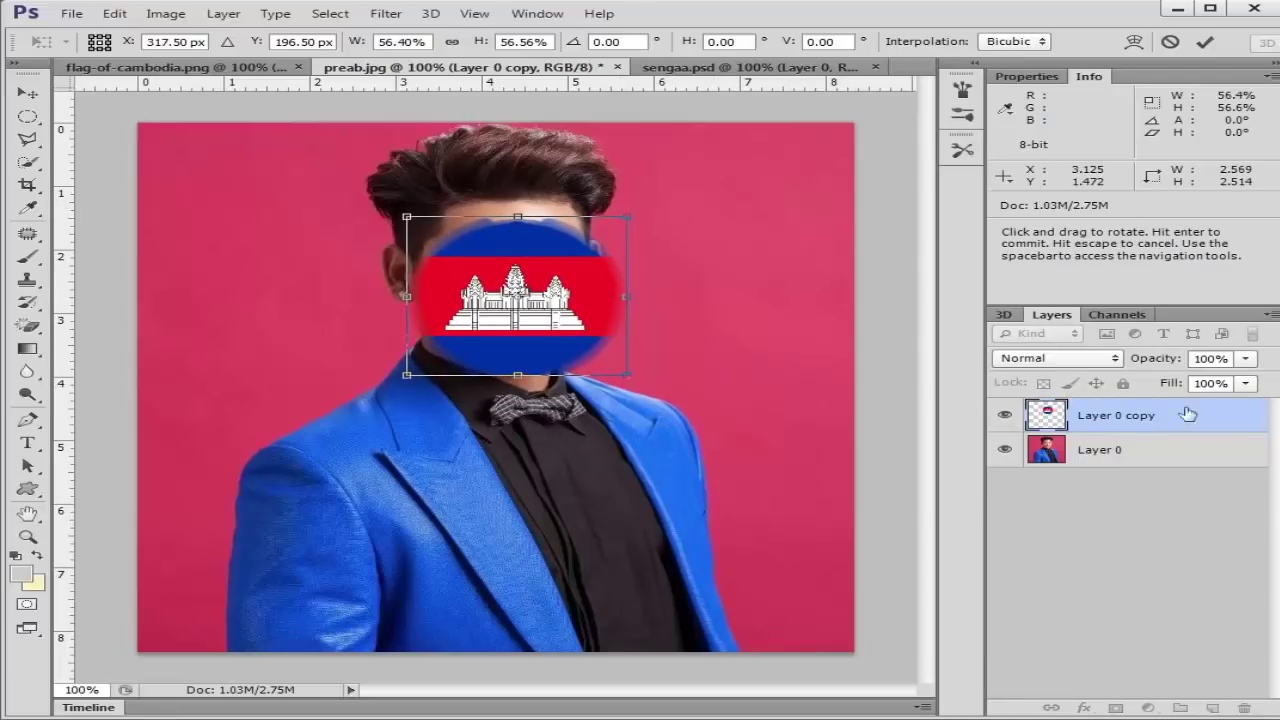
- Set the flag layer's opacity to 52%
{"action": "left_click", "coordinate": [1246, 362]}
{"action": "left_click", "coordinate": [1183, 381]}
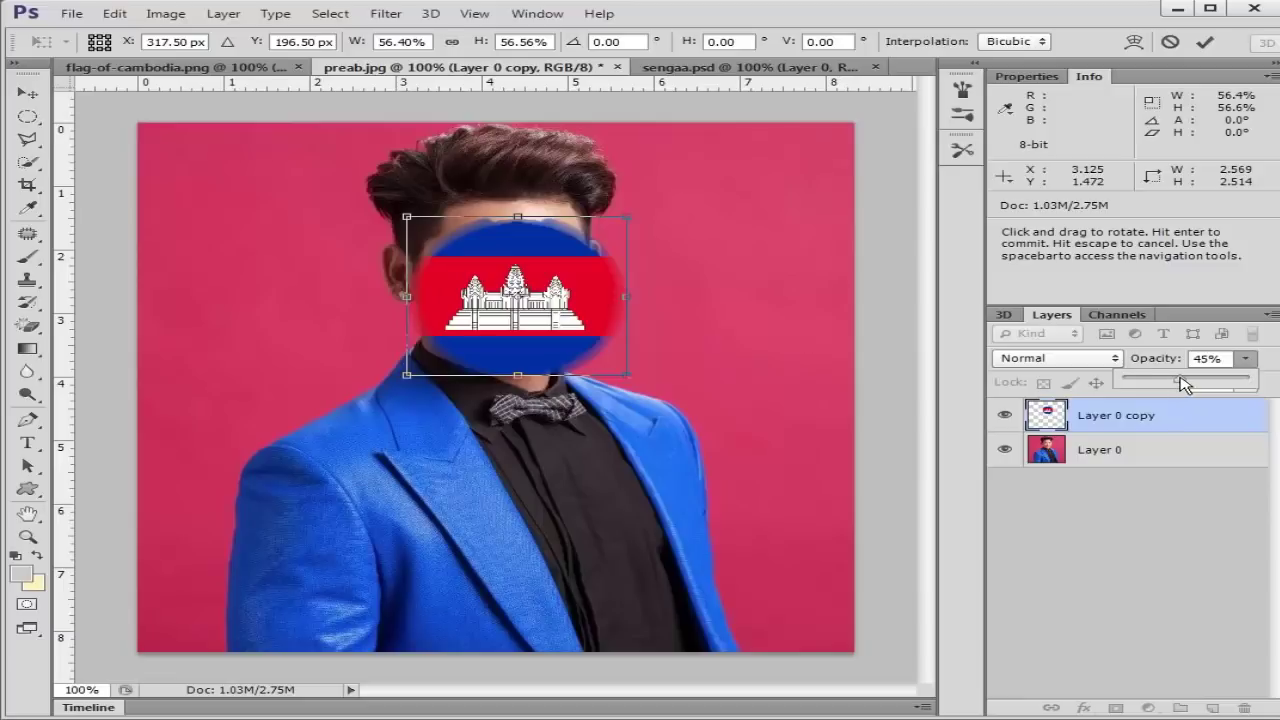
{"action": "left_click_drag", "start_coordinate": [1183, 381], "coordinate": [1190, 382]}
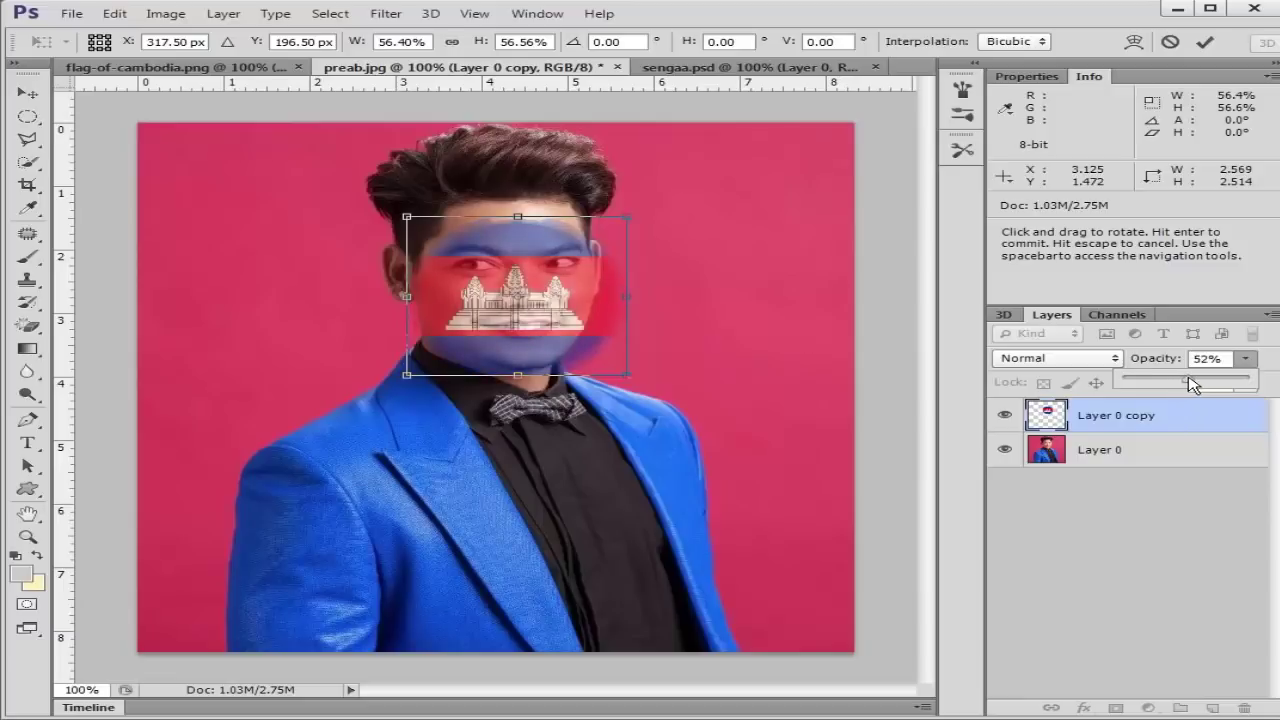
- Move and stretch the flag to about 47.6% wide by 60.3% tall over the face
{"action": "left_click_drag", "start_coordinate": [519, 259], "coordinate": [520, 246]}
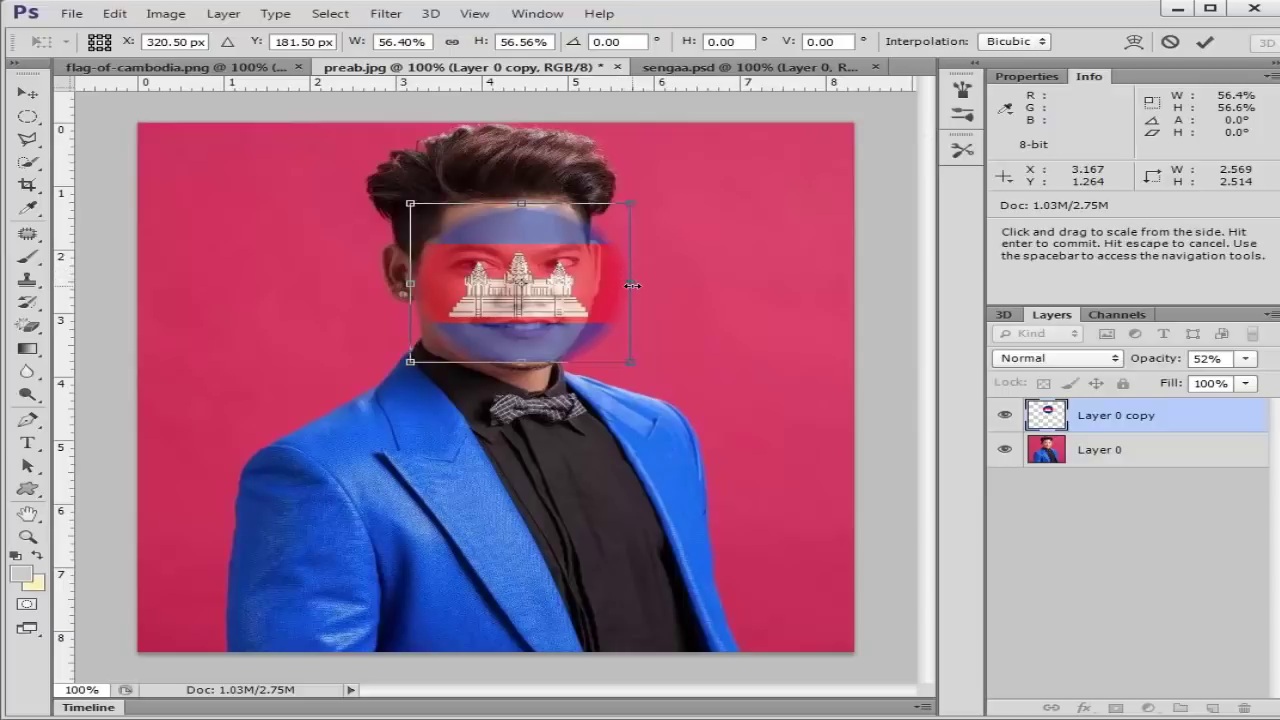
{"action": "left_click_drag", "start_coordinate": [632, 285], "coordinate": [610, 285]}
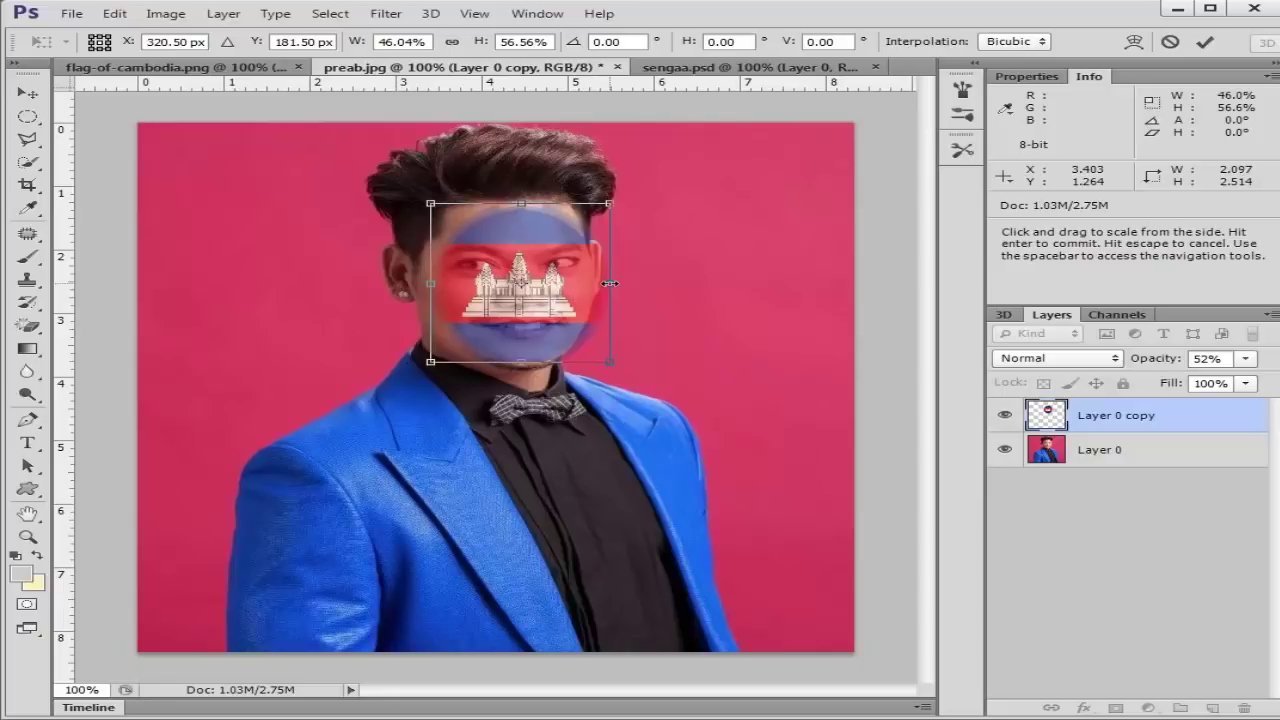
{"action": "left_click_drag", "start_coordinate": [607, 284], "coordinate": [602, 284]}
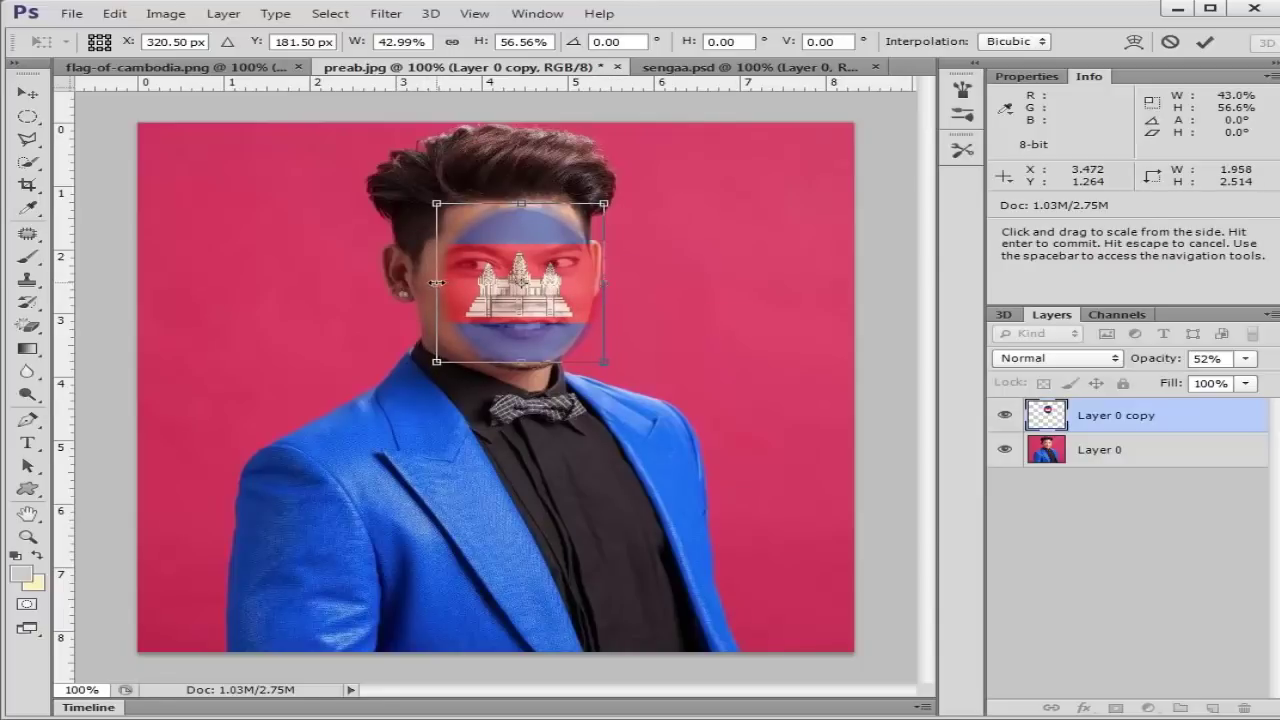
{"action": "left_click_drag", "start_coordinate": [437, 283], "coordinate": [427, 283]}
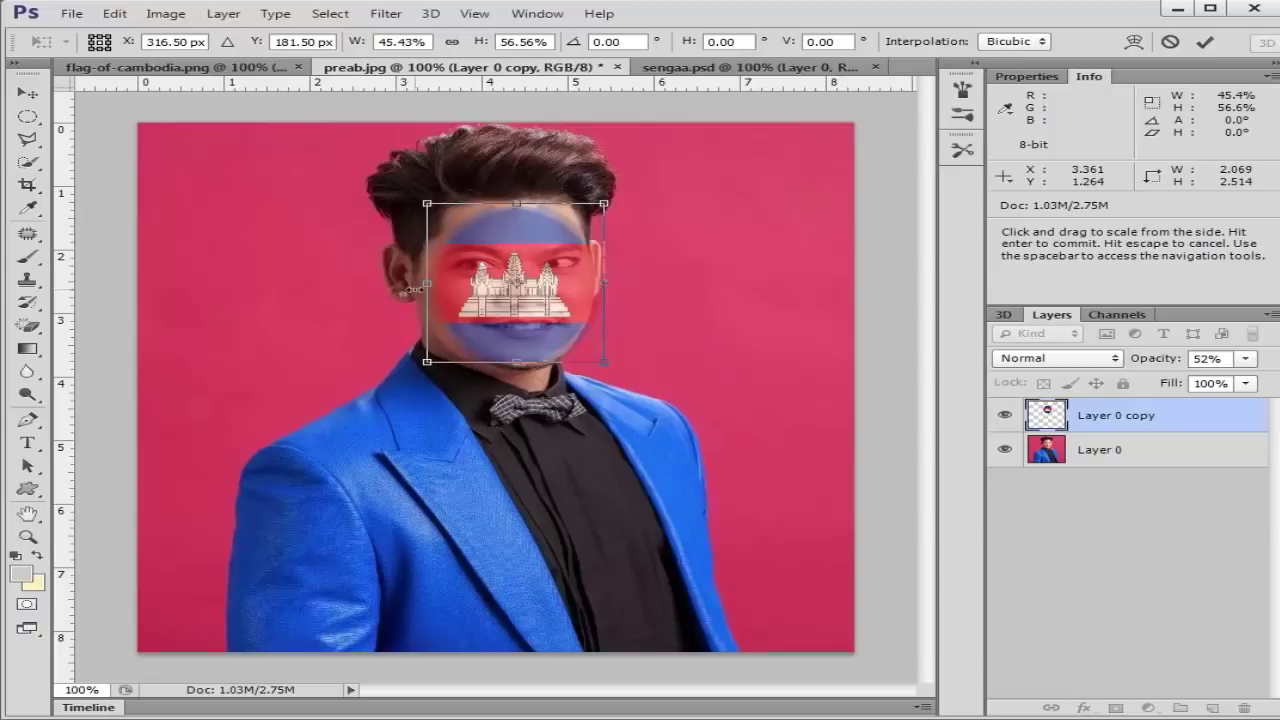
{"action": "left_click_drag", "start_coordinate": [425, 284], "coordinate": [417, 284]}
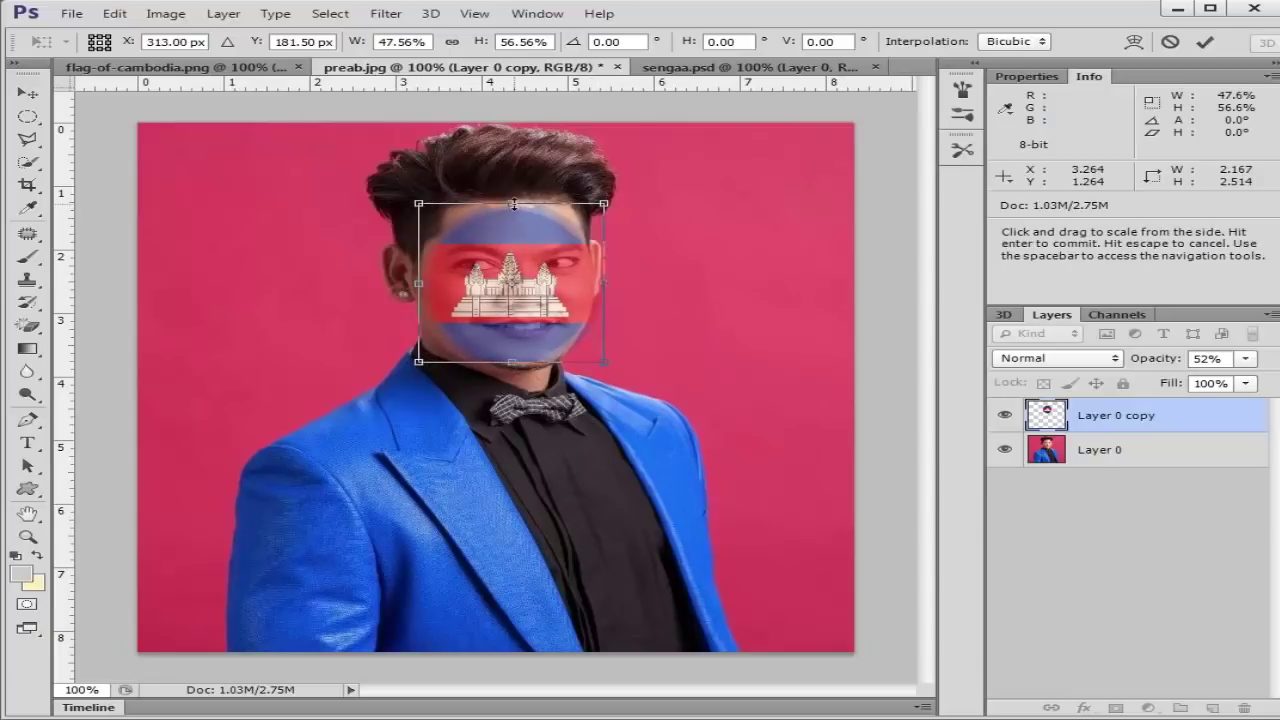
{"action": "left_click_drag", "start_coordinate": [513, 203], "coordinate": [513, 199]}
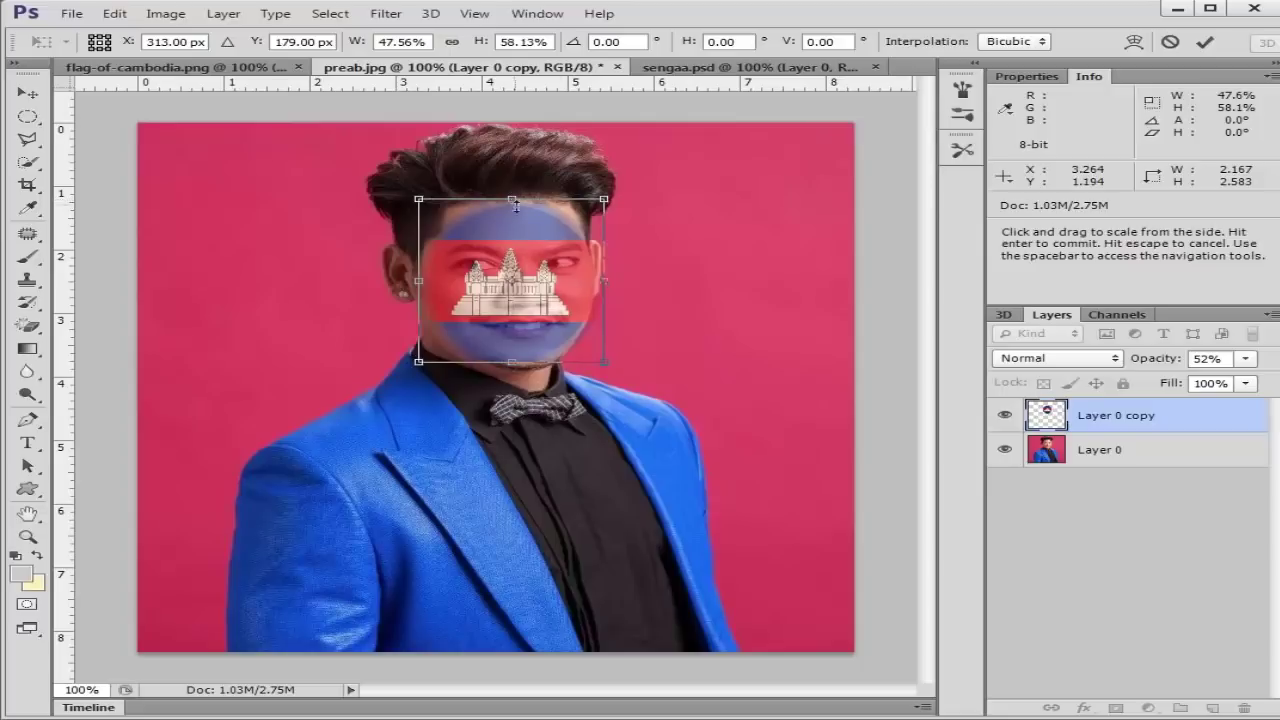
{"action": "left_click_drag", "start_coordinate": [512, 363], "coordinate": [521, 362]}
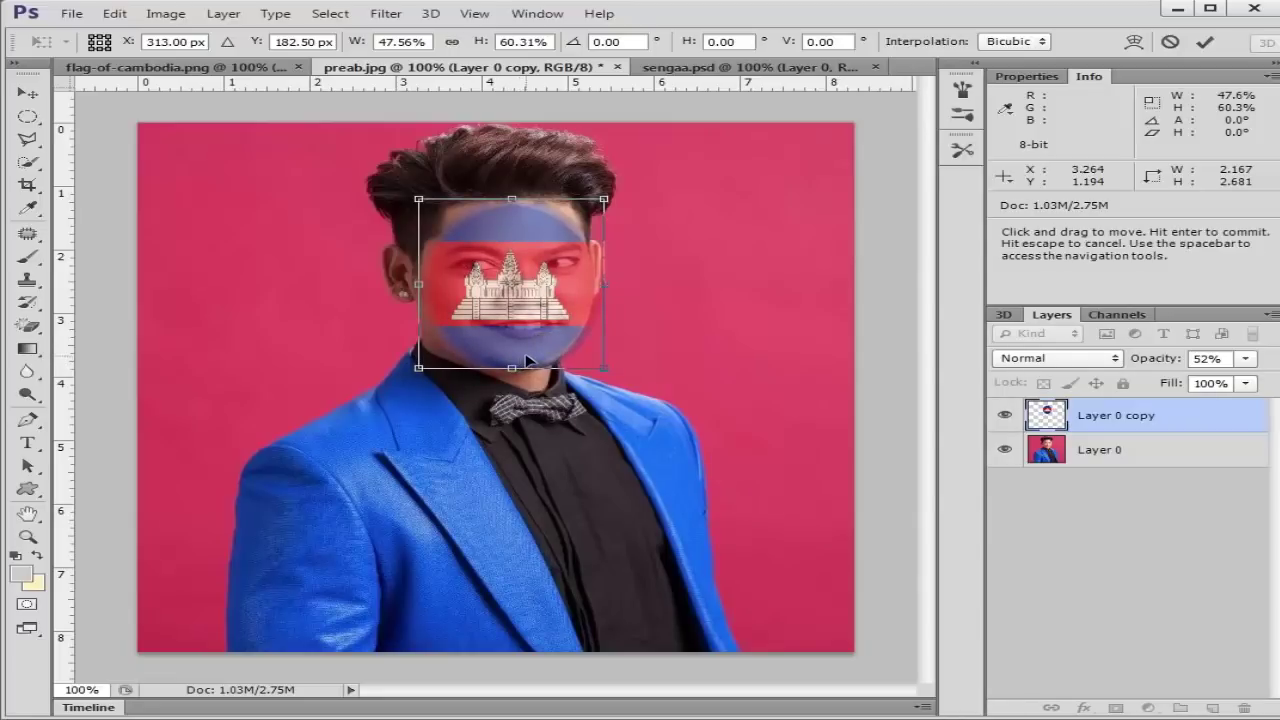
- Warp the flag's corners and edges around the cheeks, hairline and forehead, then commit
{"action": "left_click", "coordinate": [1134, 42]}
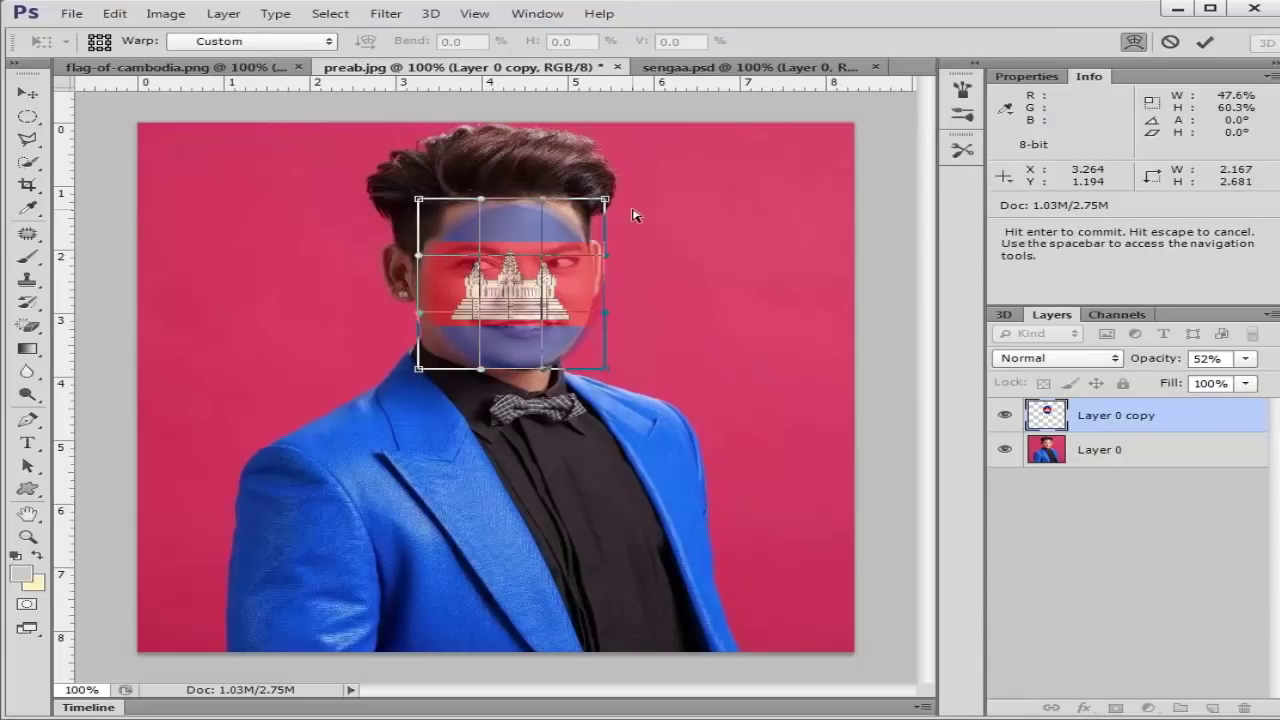
{"action": "left_click_drag", "start_coordinate": [541, 290], "coordinate": [558, 292]}
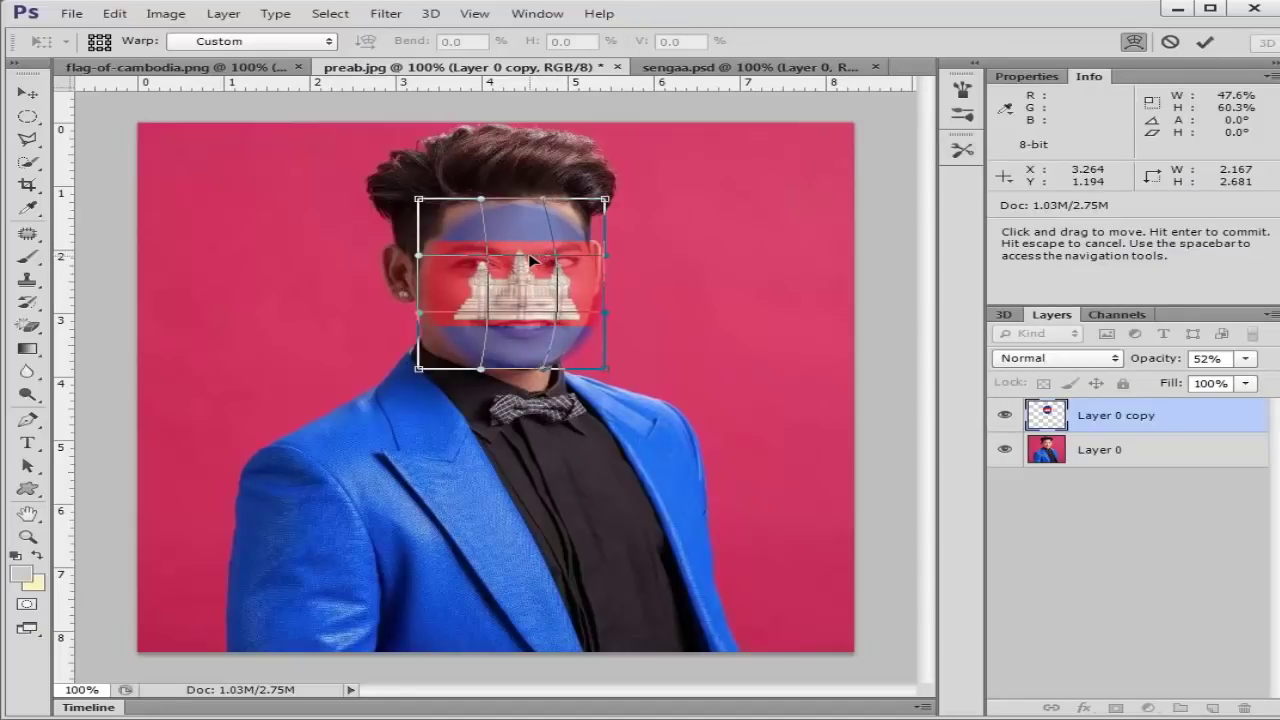
{"action": "left_click_drag", "start_coordinate": [531, 261], "coordinate": [540, 266]}
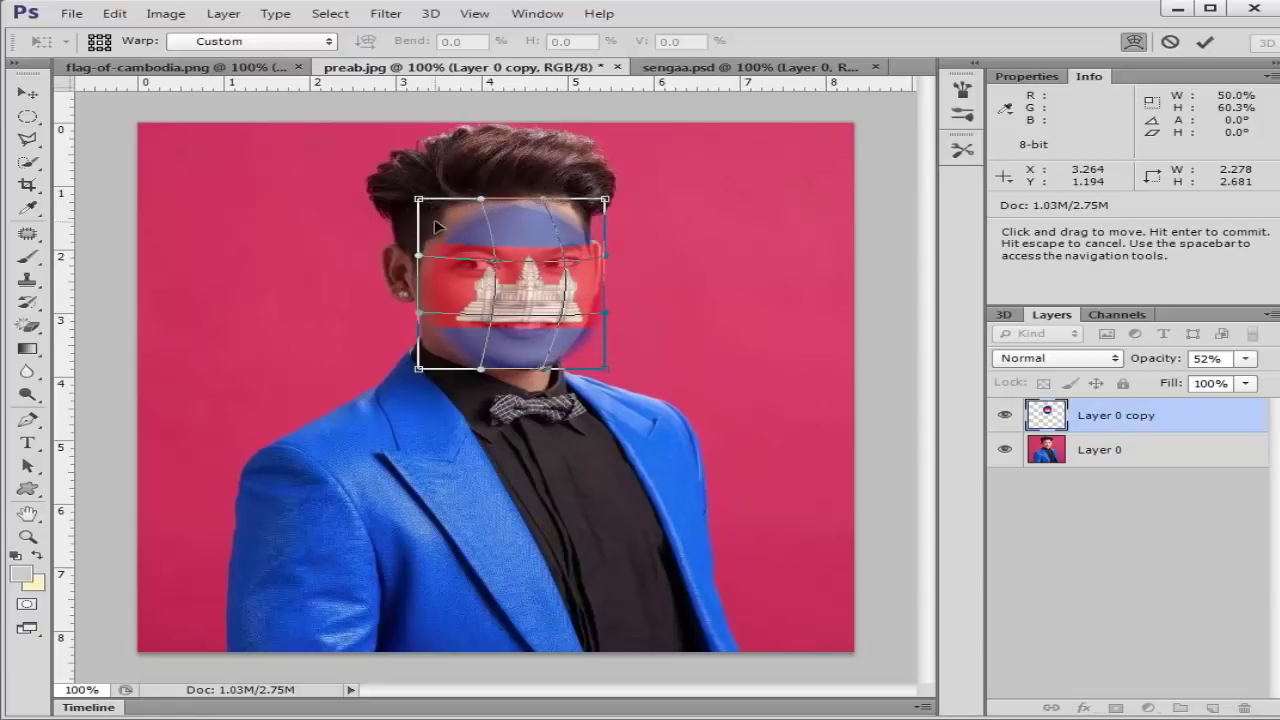
{"action": "left_click_drag", "start_coordinate": [418, 200], "coordinate": [399, 195]}
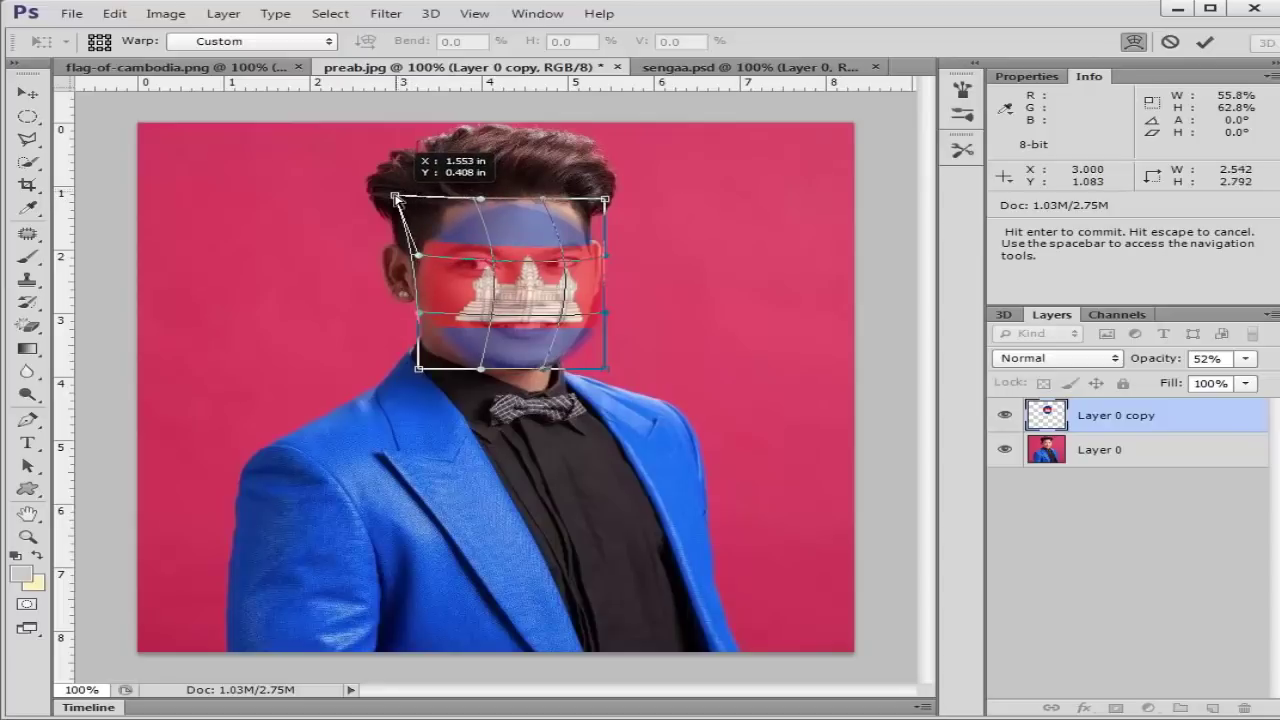
{"action": "left_click_drag", "start_coordinate": [399, 195], "coordinate": [394, 201]}
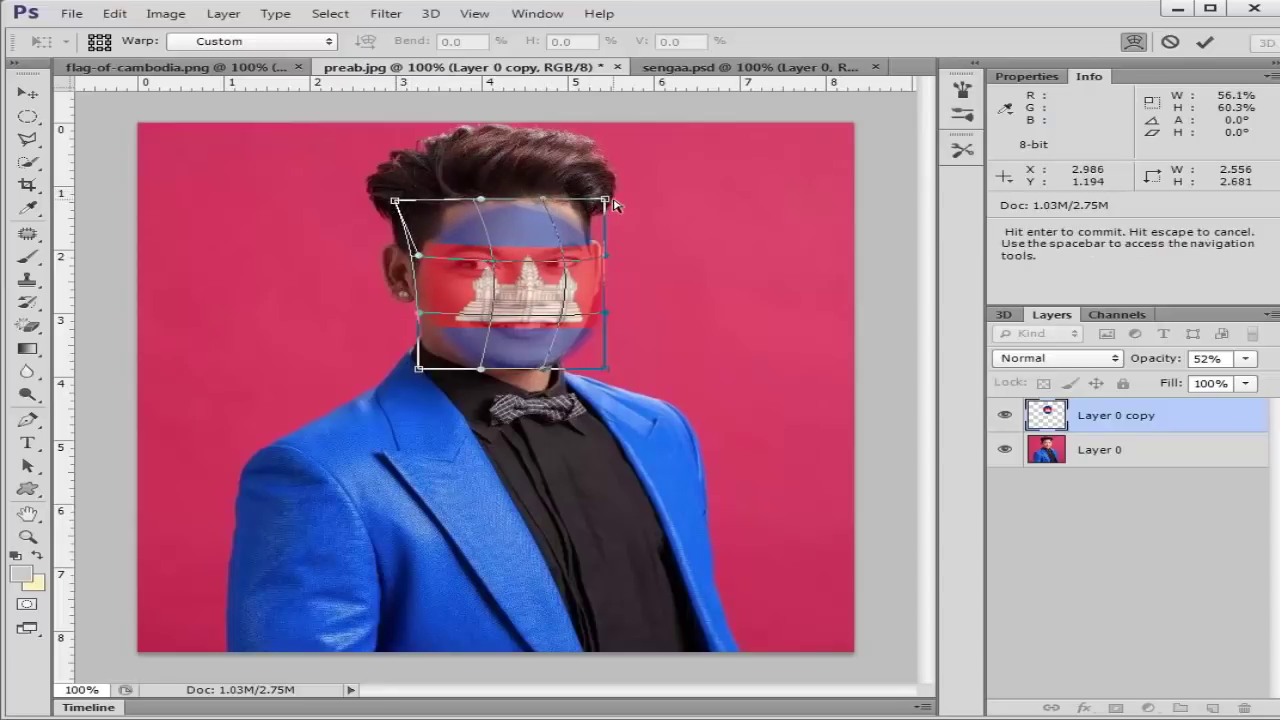
{"action": "left_click_drag", "start_coordinate": [605, 201], "coordinate": [608, 192]}
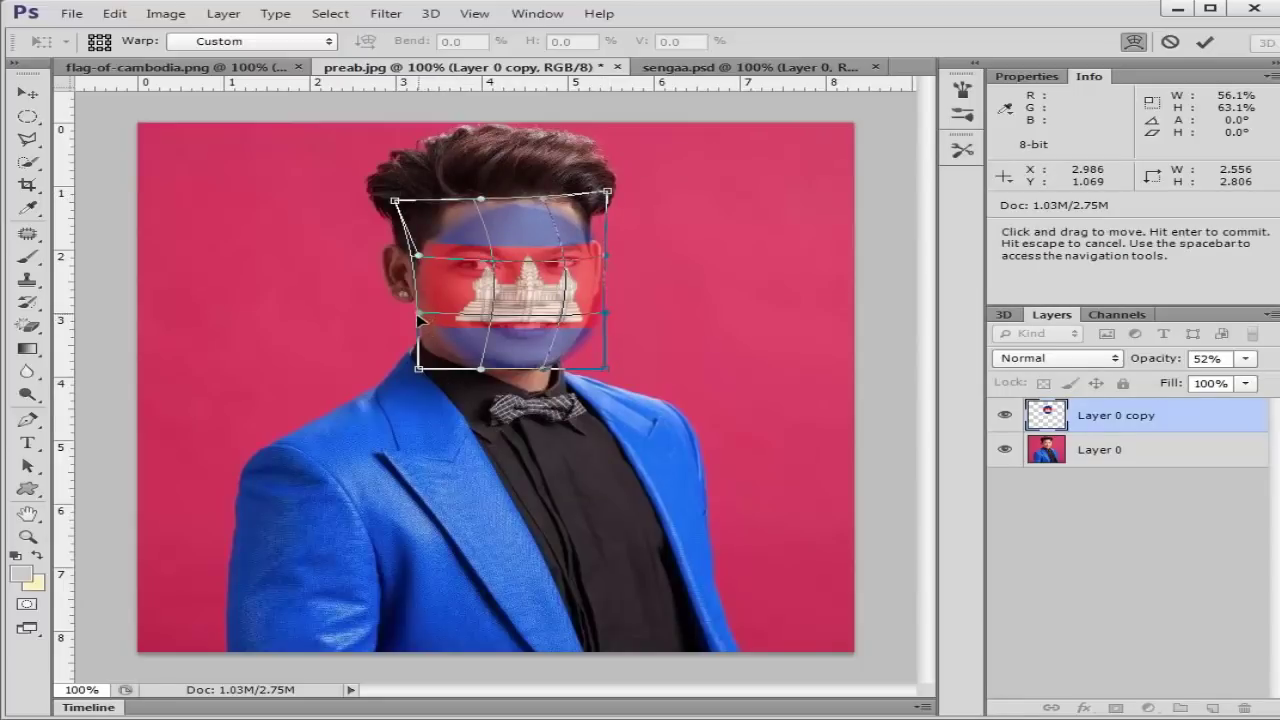
{"action": "left_click_drag", "start_coordinate": [418, 318], "coordinate": [412, 318]}
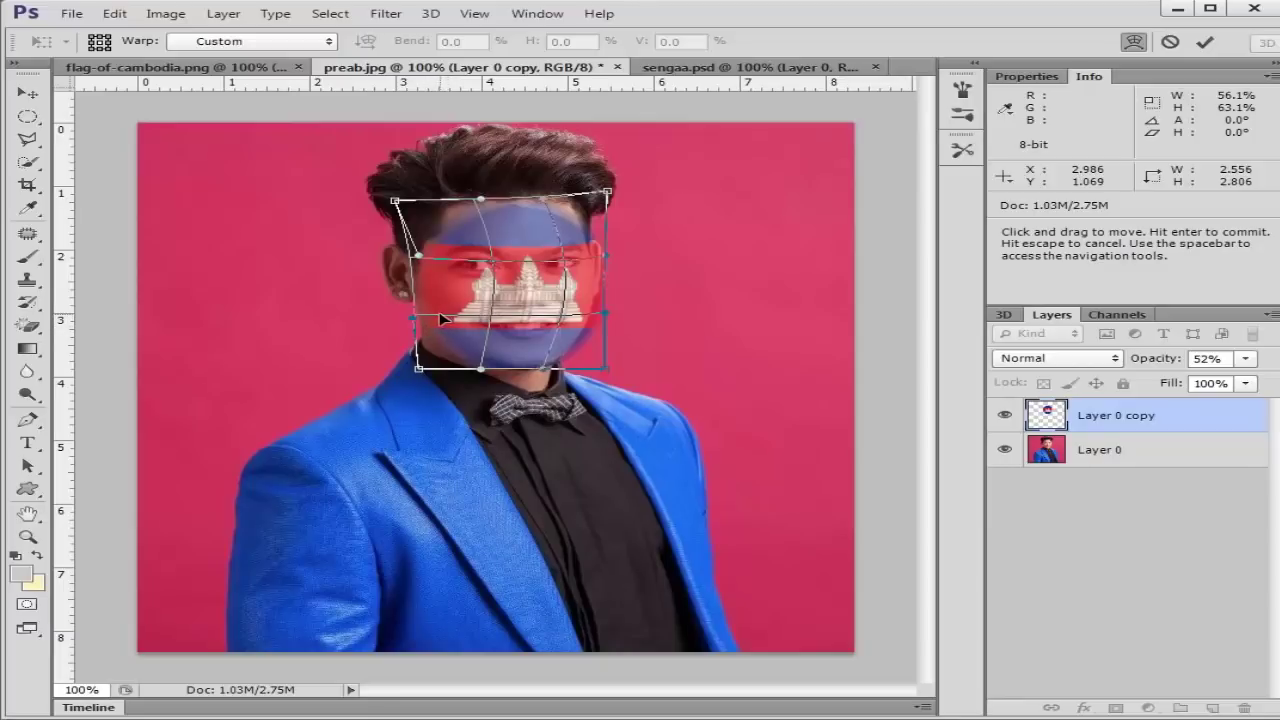
{"action": "left_click_drag", "start_coordinate": [436, 314], "coordinate": [431, 319]}
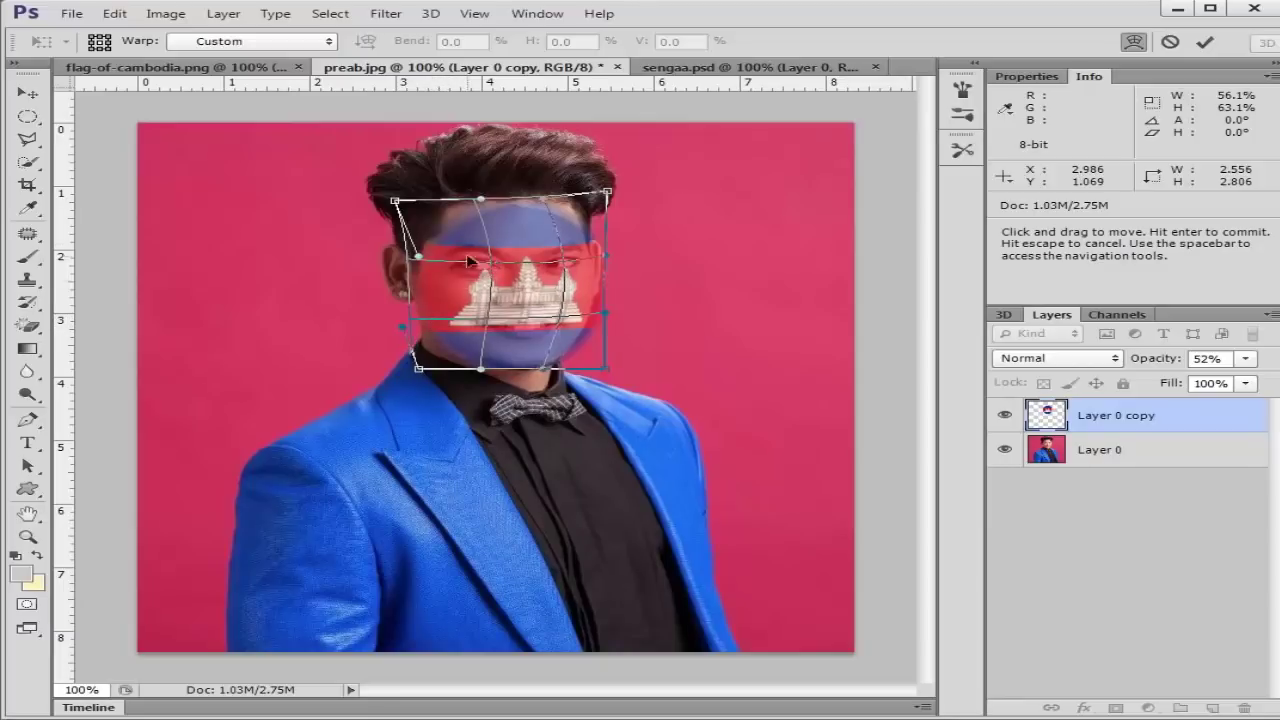
{"action": "left_click_drag", "start_coordinate": [481, 220], "coordinate": [485, 216]}
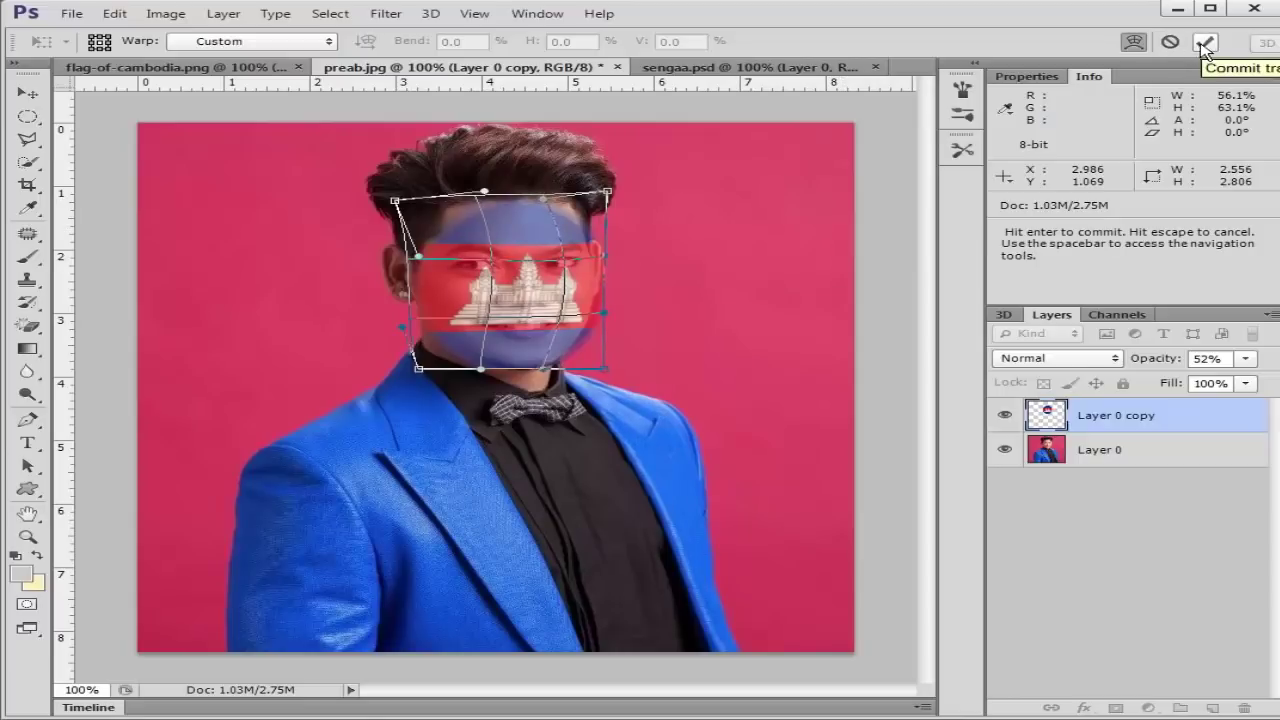
{"action": "left_click_drag", "start_coordinate": [604, 343], "coordinate": [598, 340]}
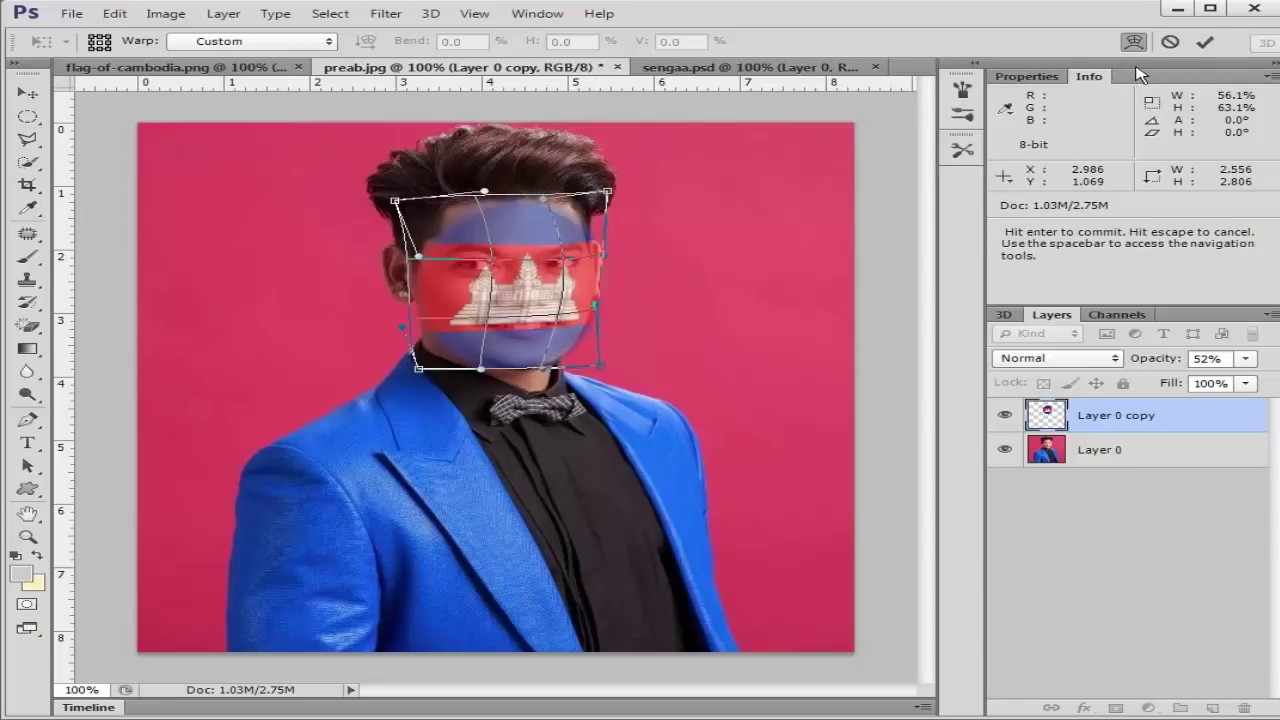
{"action": "left_click", "coordinate": [1204, 41]}
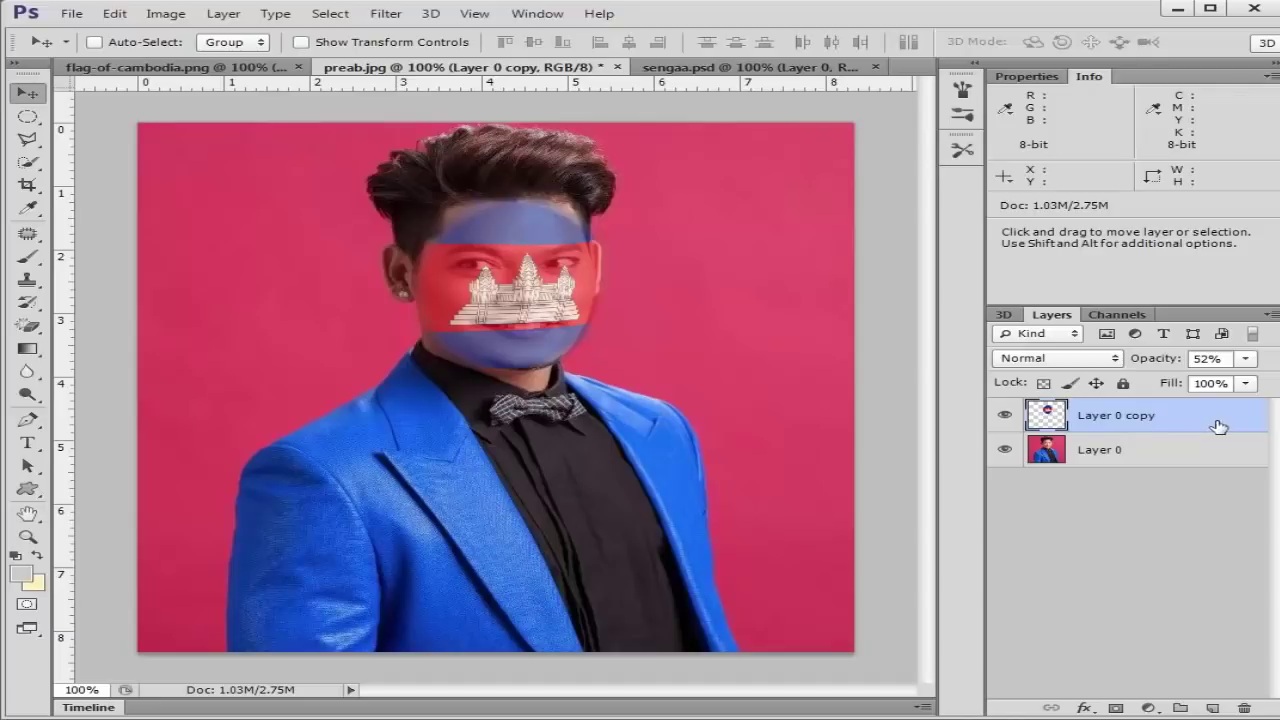
- Duplicate the flag as Layer 0 copy 2 and apply Displace with the sengaa.psd map
{"action": "left_click_drag", "start_coordinate": [1206, 423], "coordinate": [1216, 707]}
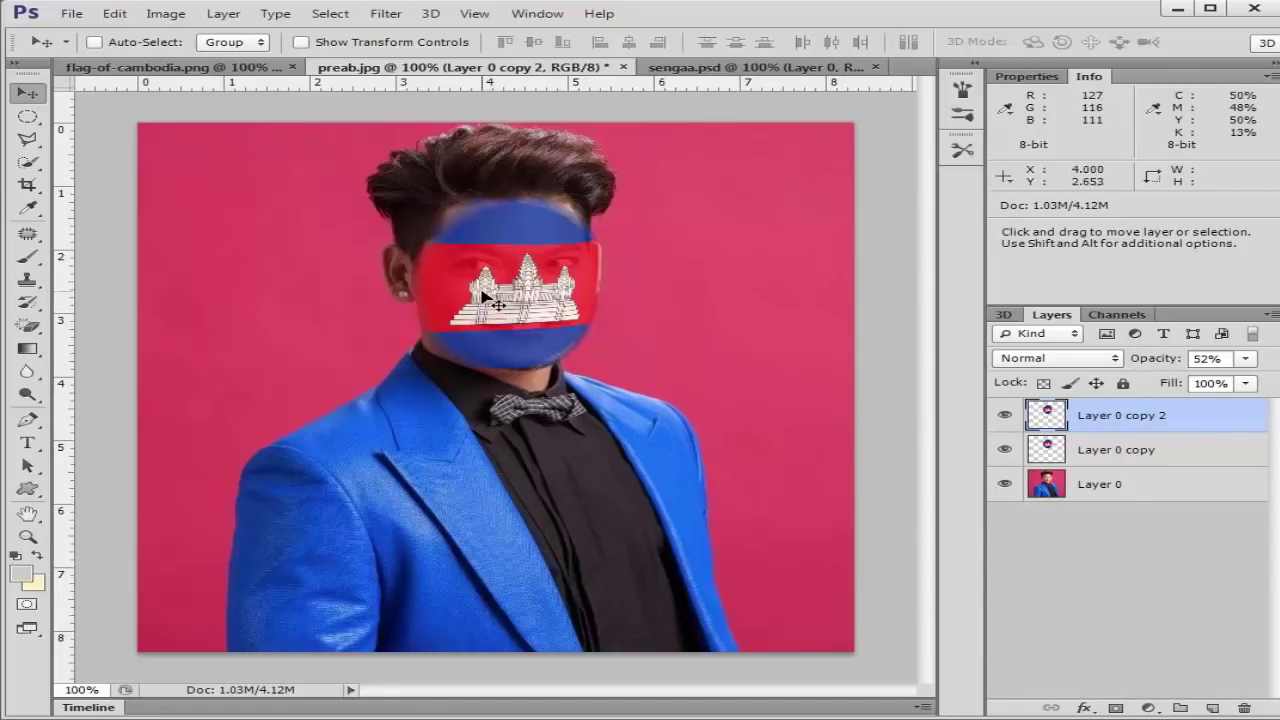
{"action": "left_click", "coordinate": [386, 14]}
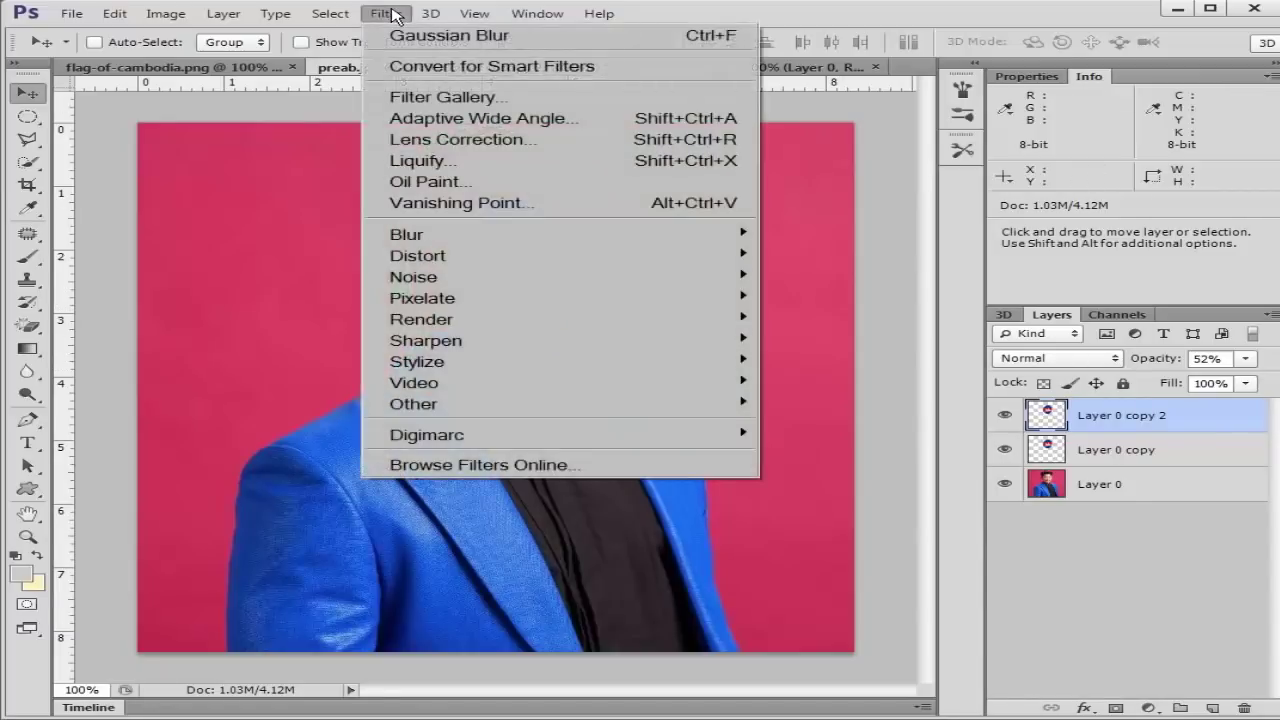
{"action": "mouse_move", "coordinate": [418, 256]}
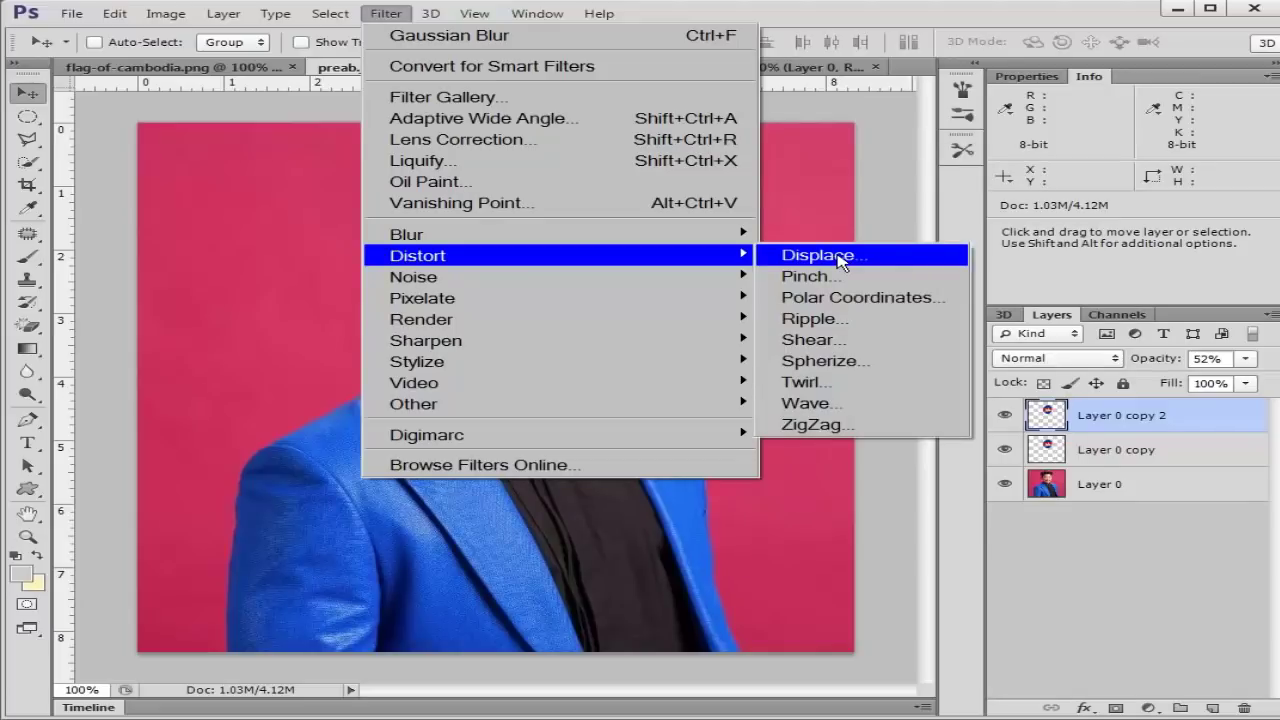
{"action": "left_click", "coordinate": [841, 262]}
{"action": "type", "text": "5"}
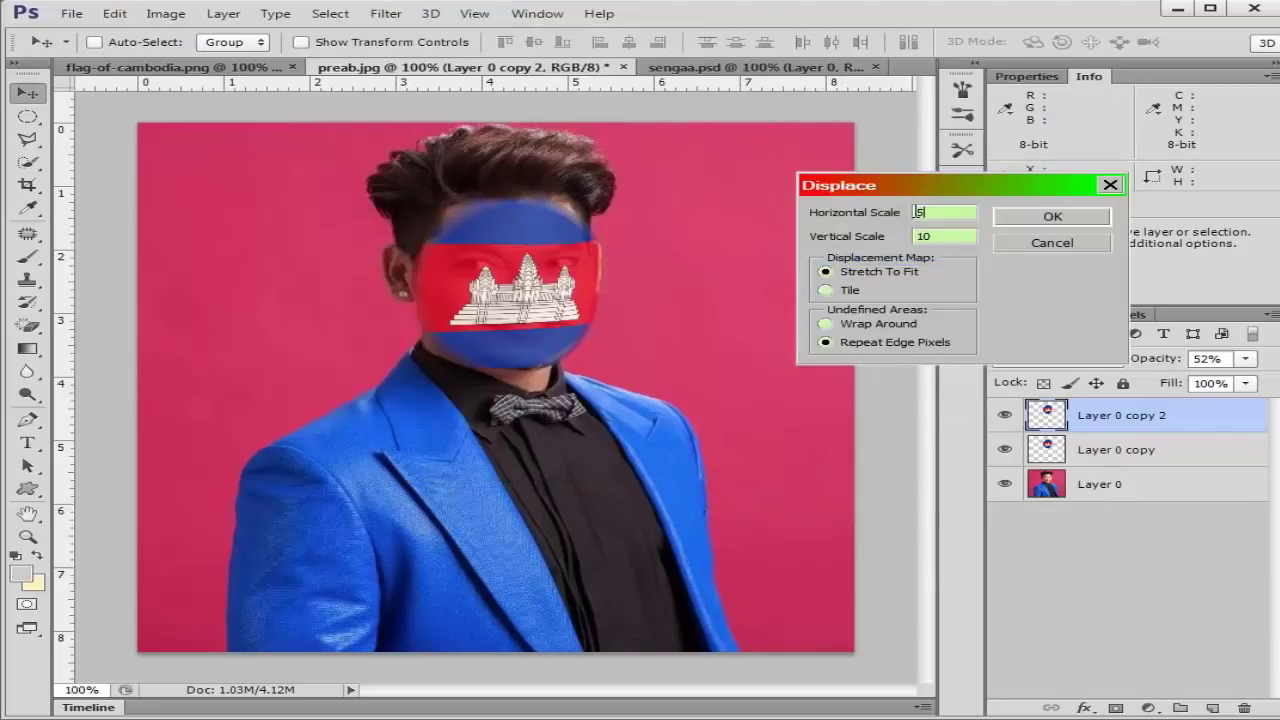
{"action": "key", "text": "Tab"}
{"action": "left_click", "coordinate": [1053, 217]}
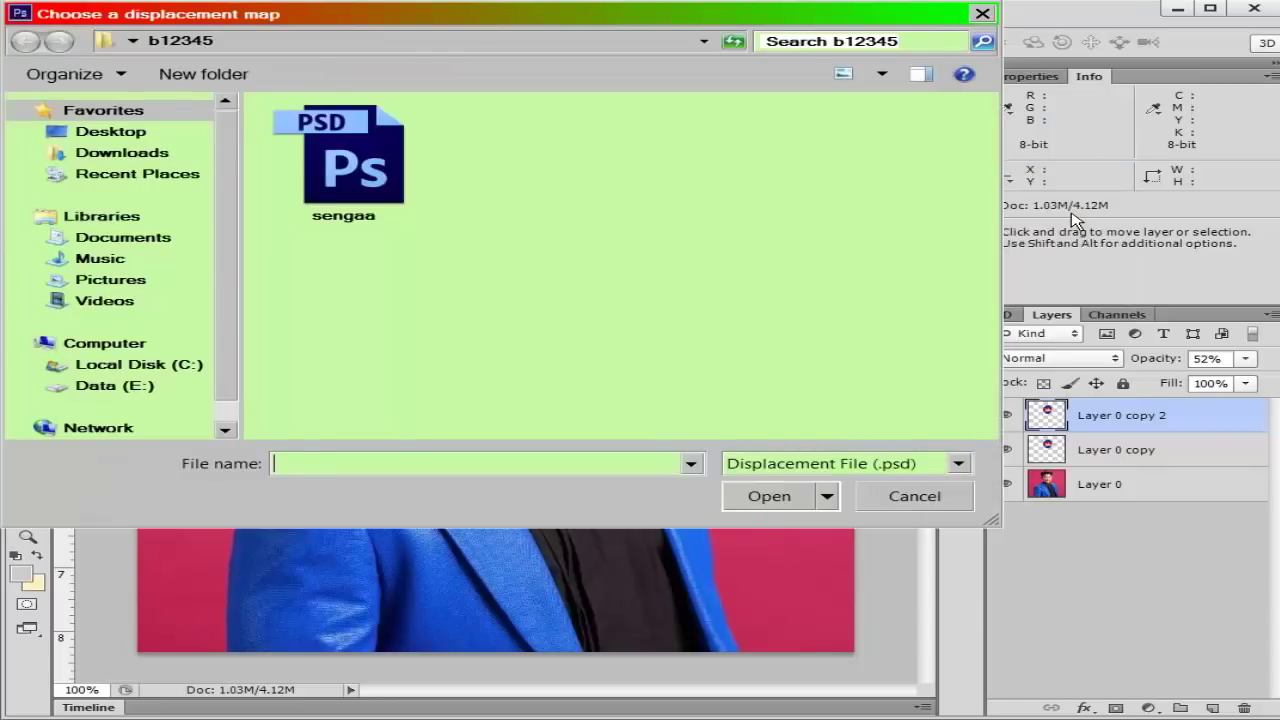
{"action": "left_click", "coordinate": [371, 172]}
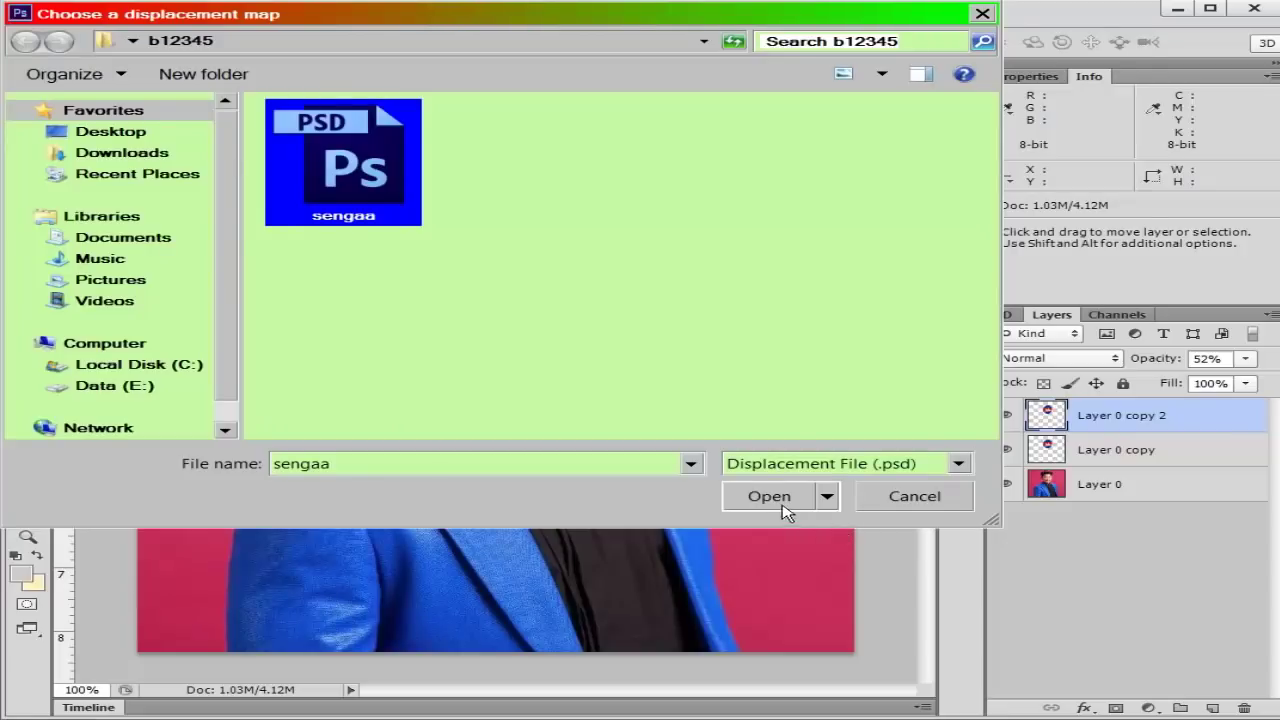
{"action": "left_click", "coordinate": [779, 501]}
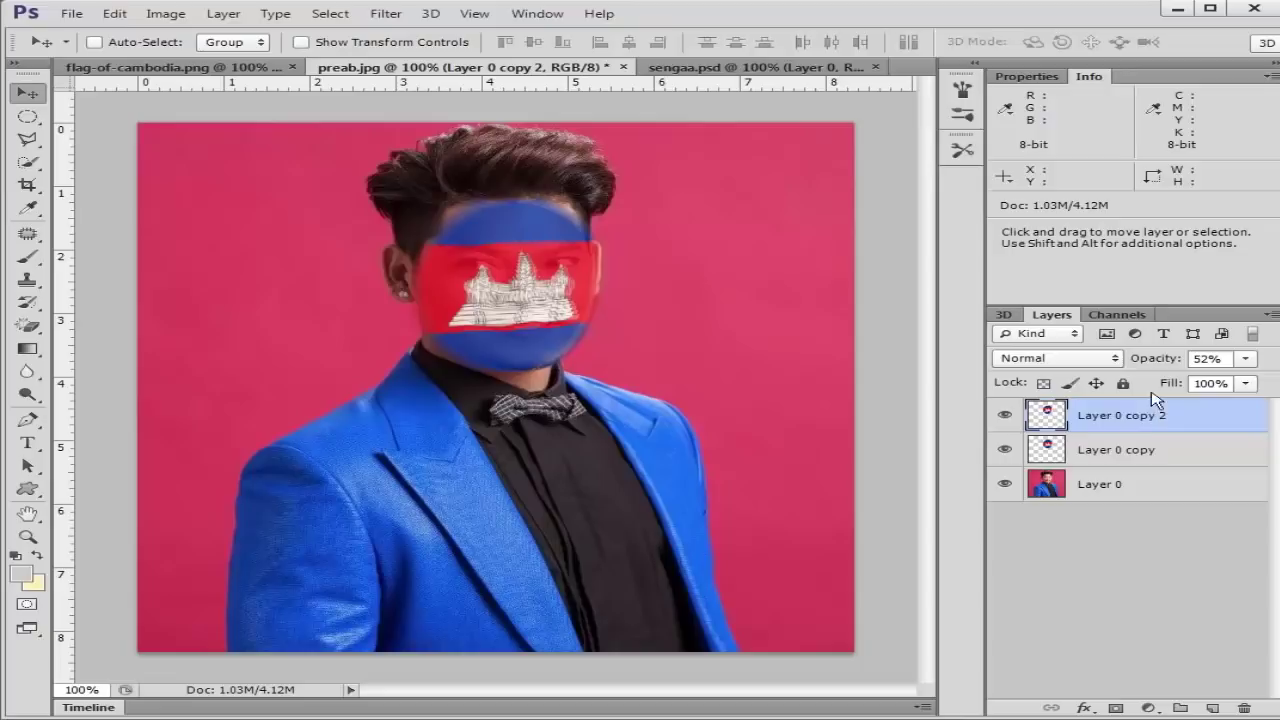
- Set Layer 0 copy 2 to Multiply and load the faceaa channel
{"action": "left_click", "coordinate": [1094, 362]}
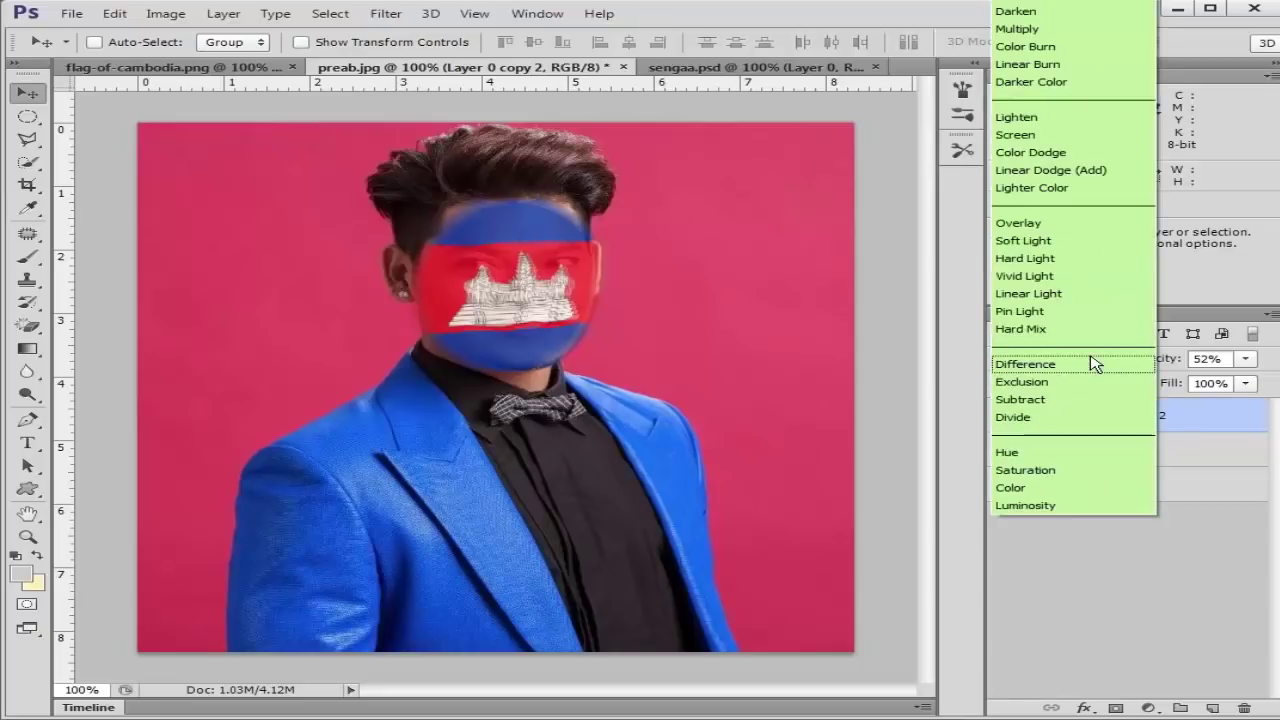
{"action": "left_click", "coordinate": [1053, 31]}
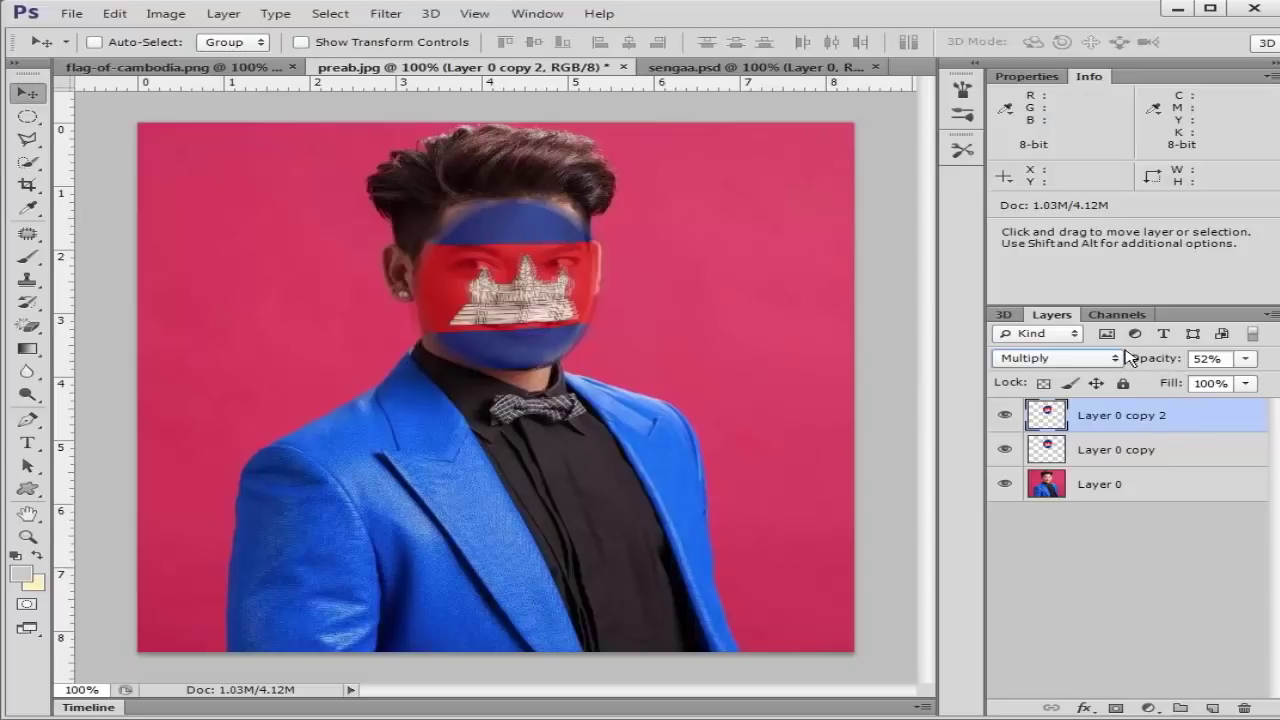
{"action": "left_click", "coordinate": [1114, 315]}
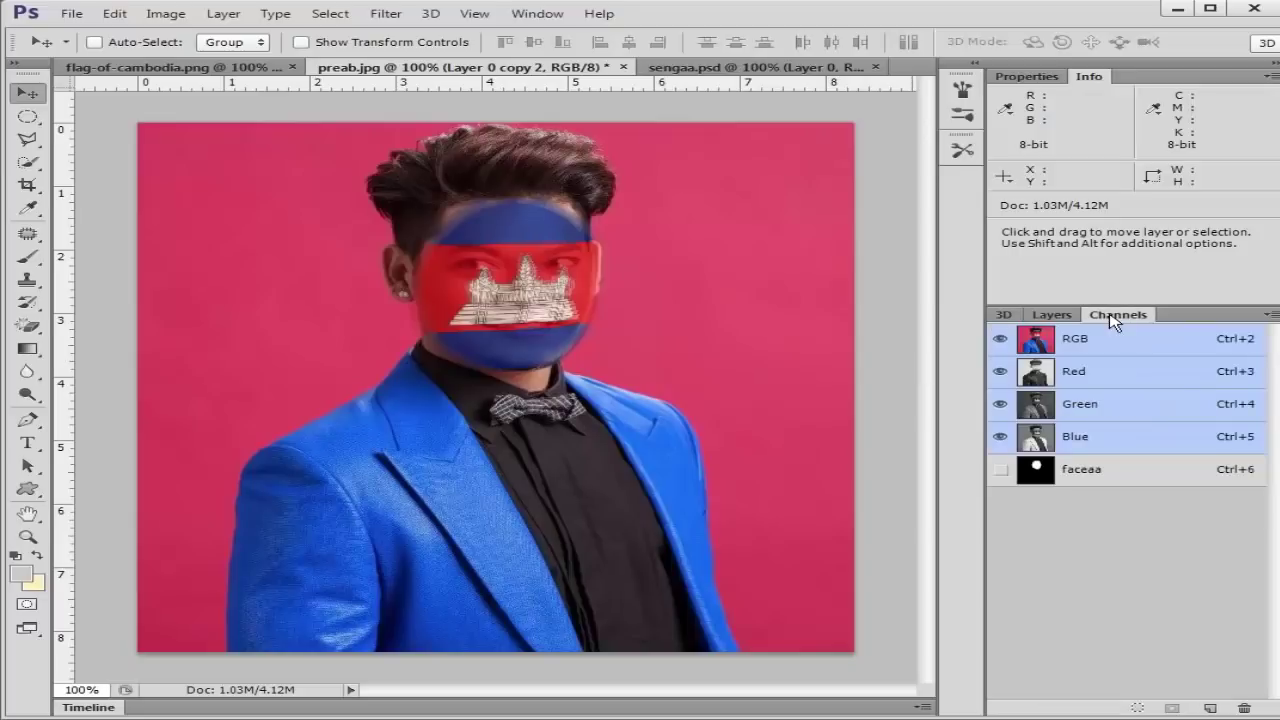
{"action": "left_click", "coordinate": [1040, 471]}
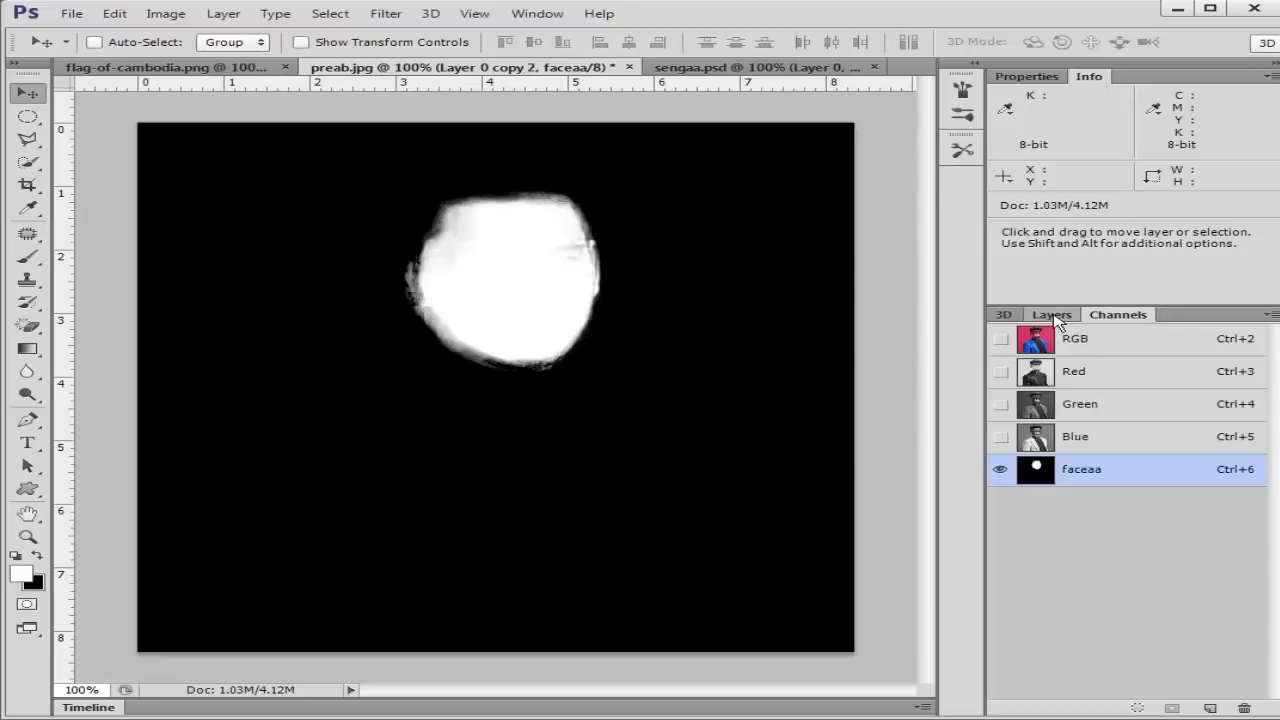
{"action": "left_click", "coordinate": [1052, 315]}
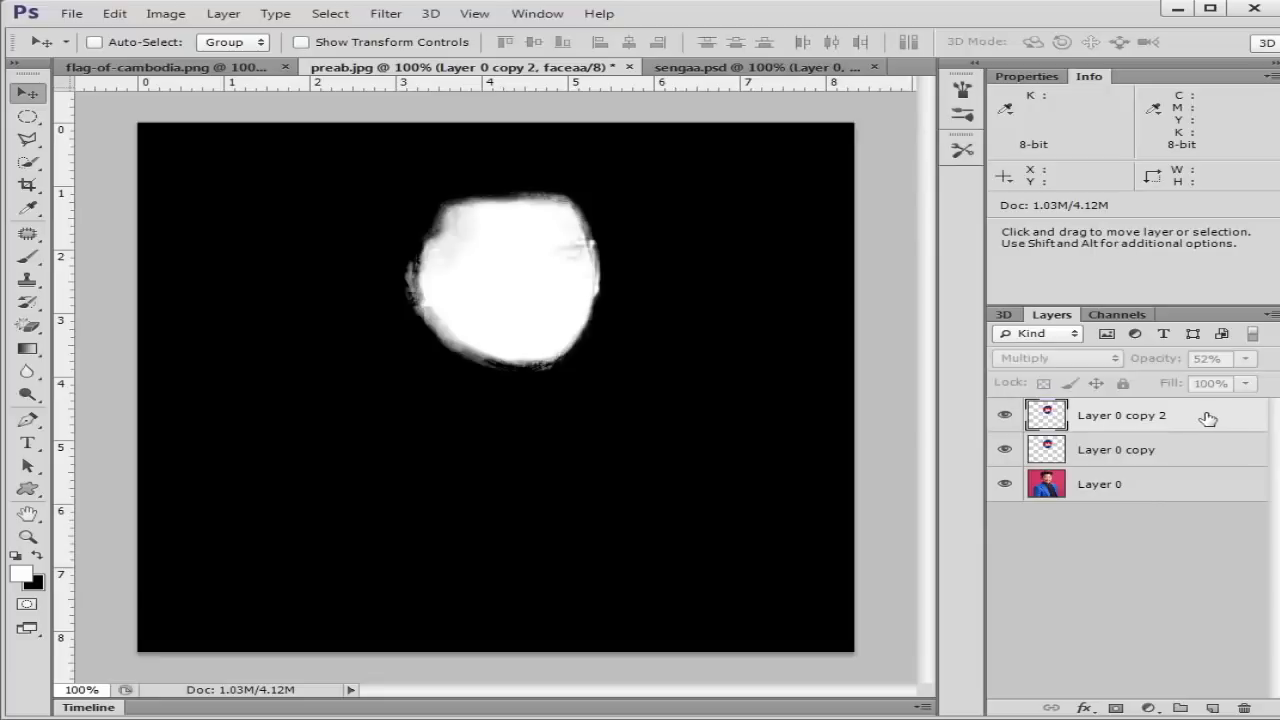
- Add the face-shaped layer mask to Layer 0 copy 2 with black as foreground colour
{"action": "left_click_drag", "start_coordinate": [1208, 418], "coordinate": [1116, 709]}
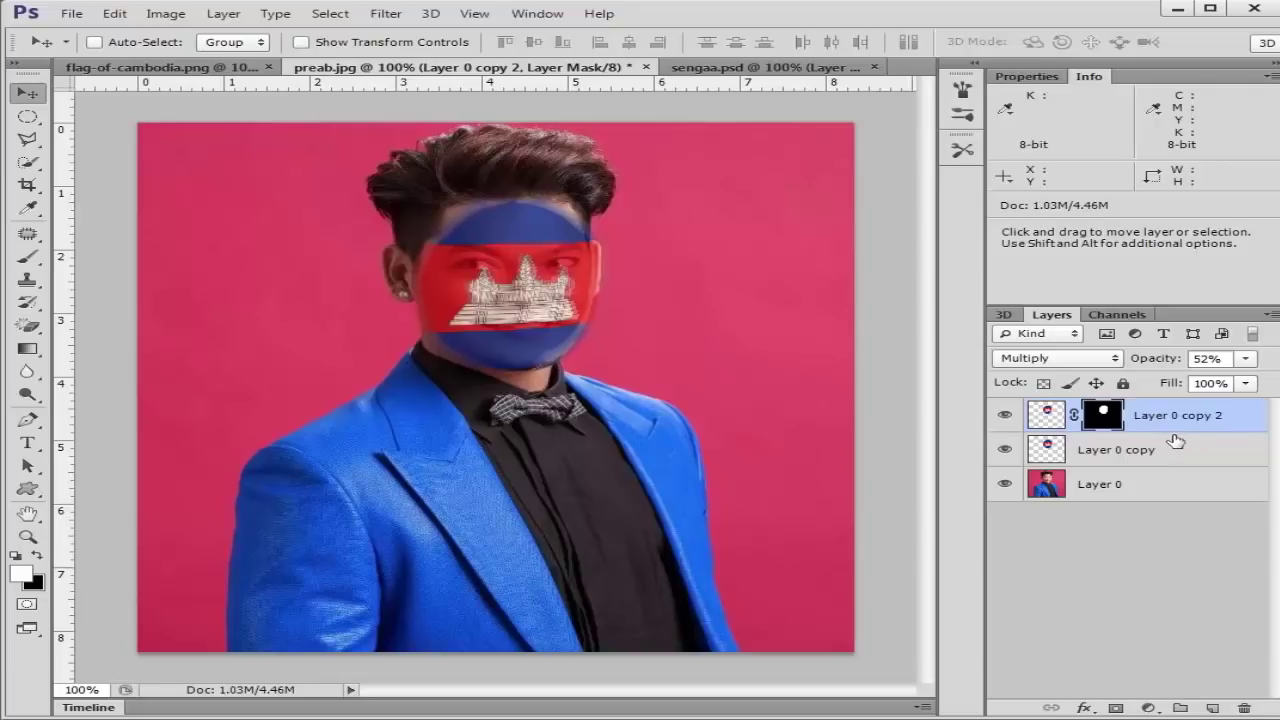
{"action": "left_click", "coordinate": [37, 556]}
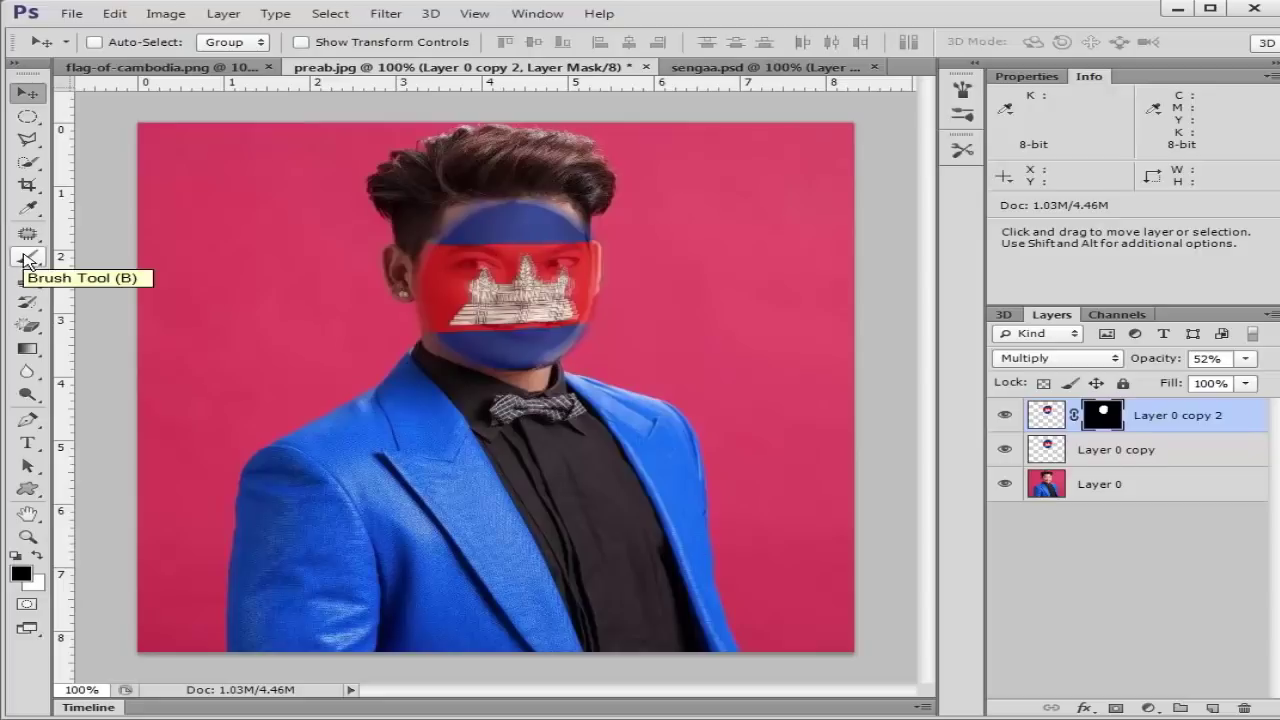
{"action": "left_click", "coordinate": [27, 260]}
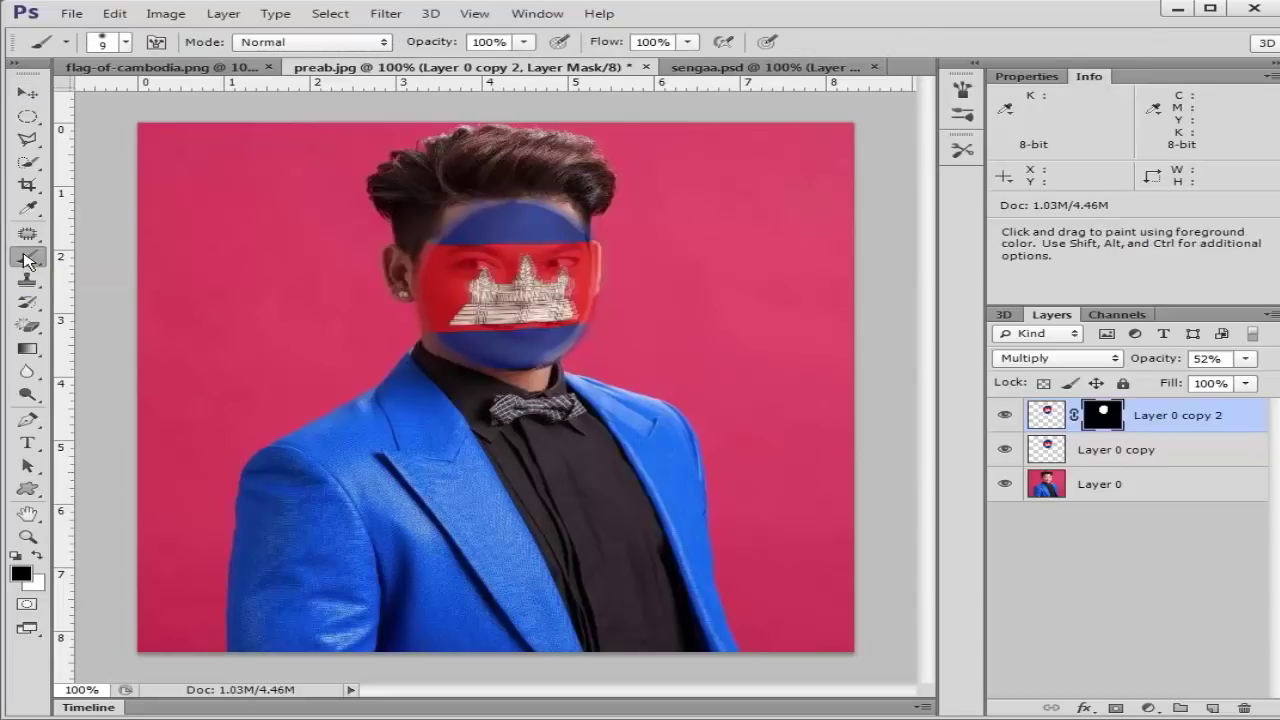
- Zoom out once, then zoom in on the man's face to 200%
{"action": "left_click", "coordinate": [27, 536]}
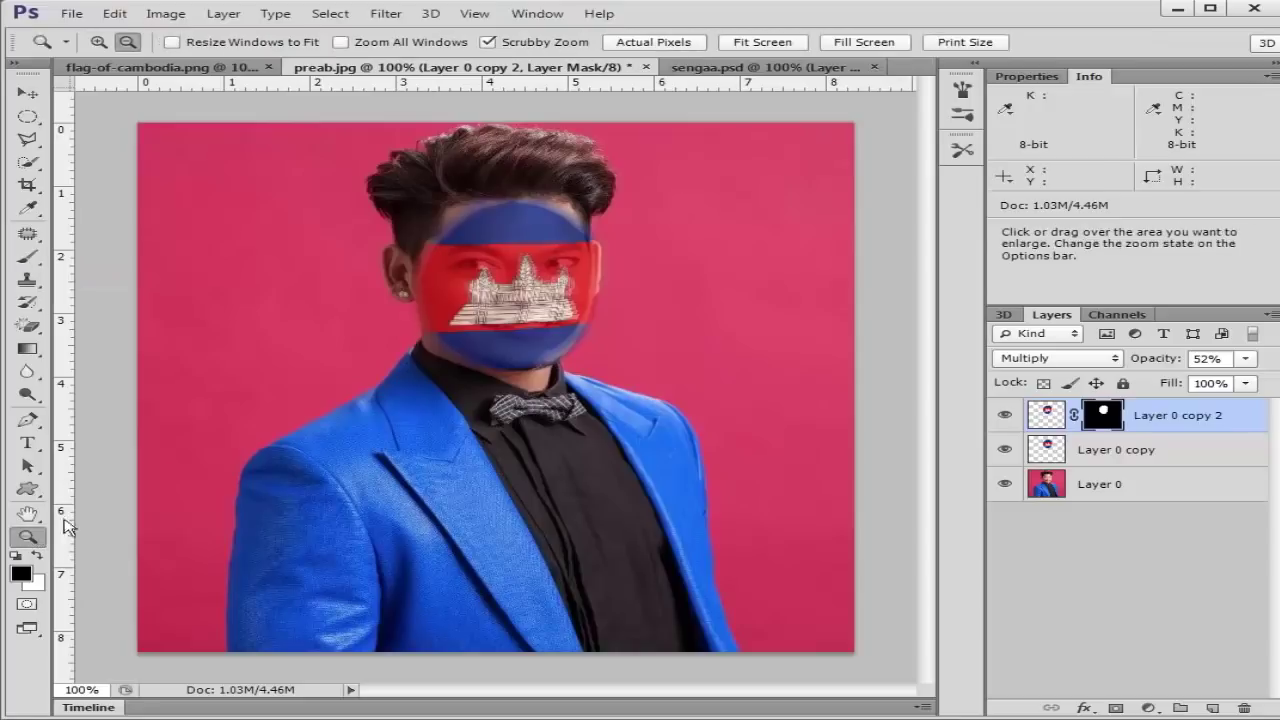
{"action": "left_click", "coordinate": [540, 362]}
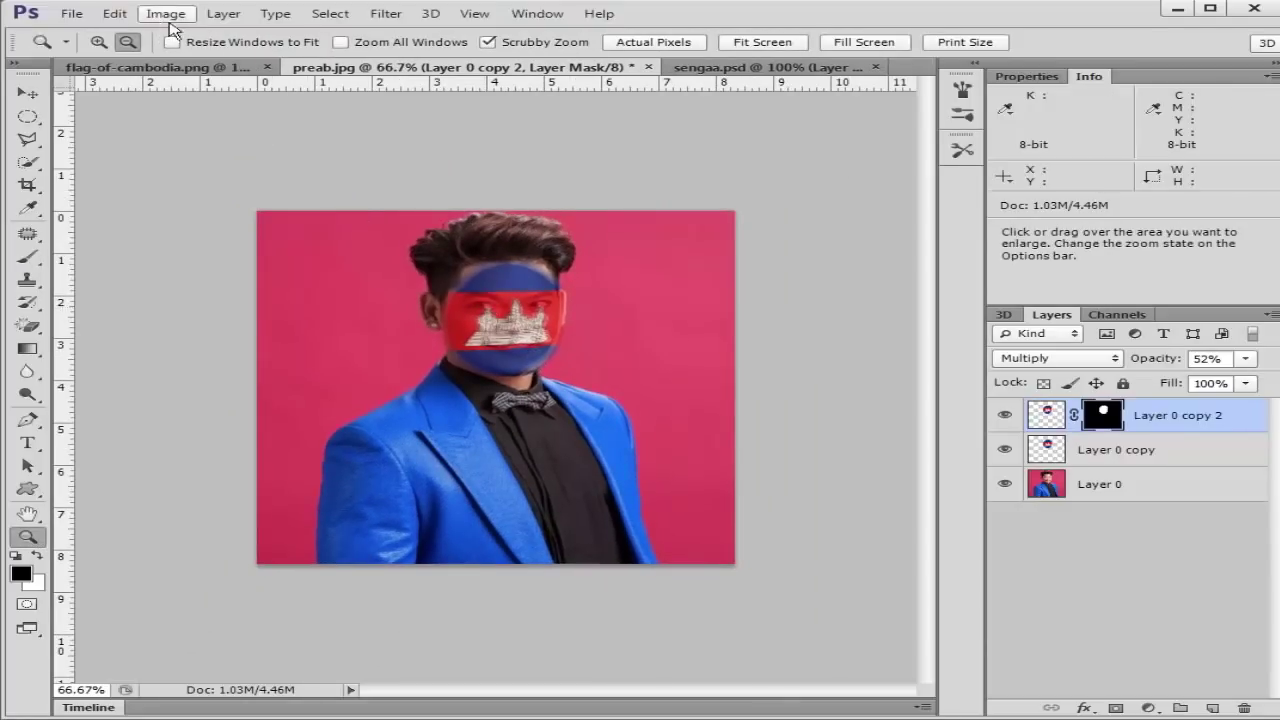
{"action": "left_click", "coordinate": [99, 42]}
{"action": "left_click", "coordinate": [425, 270]}
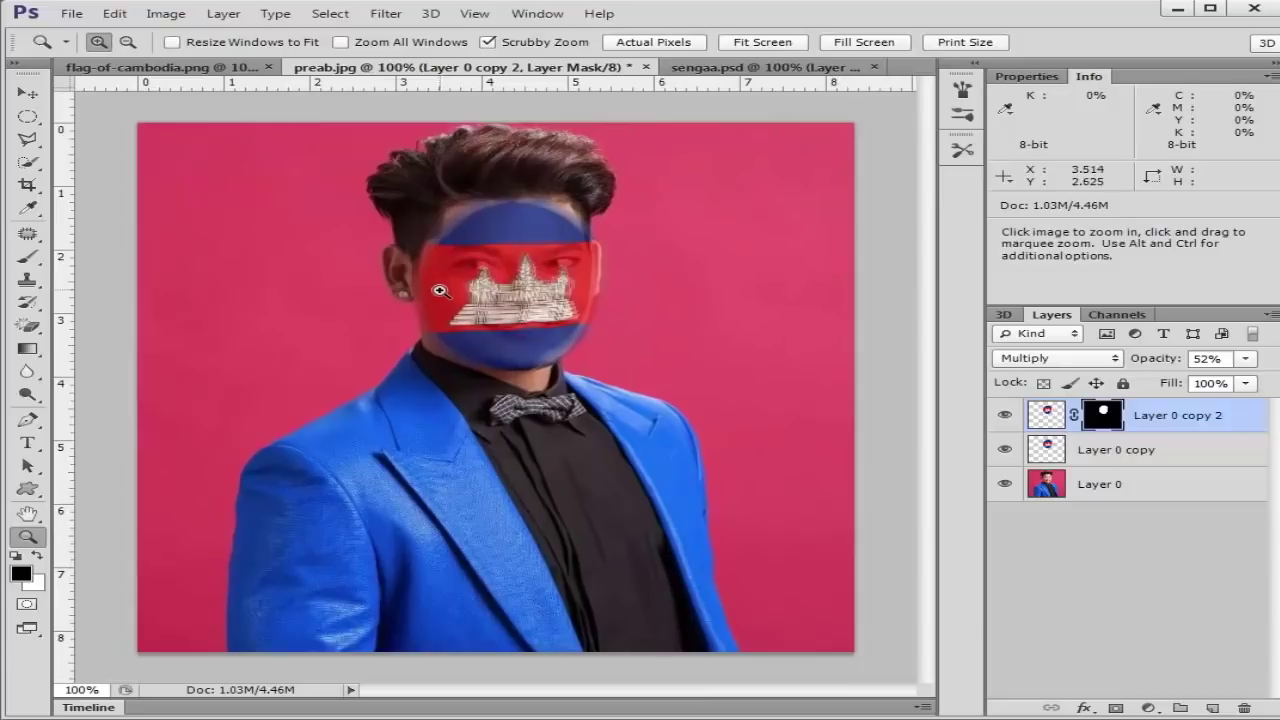
{"action": "left_click", "coordinate": [438, 285]}
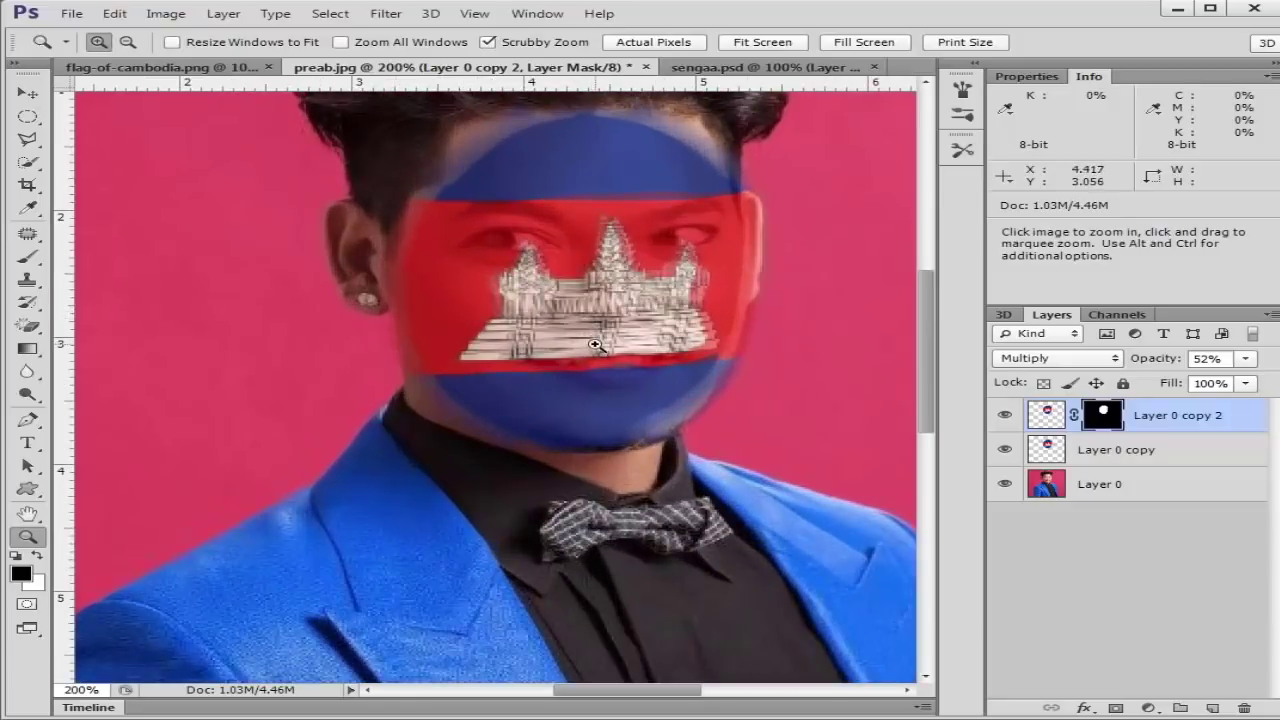
- Set the brush tip to 6 px with 0% hardness
{"action": "left_click", "coordinate": [27, 256]}
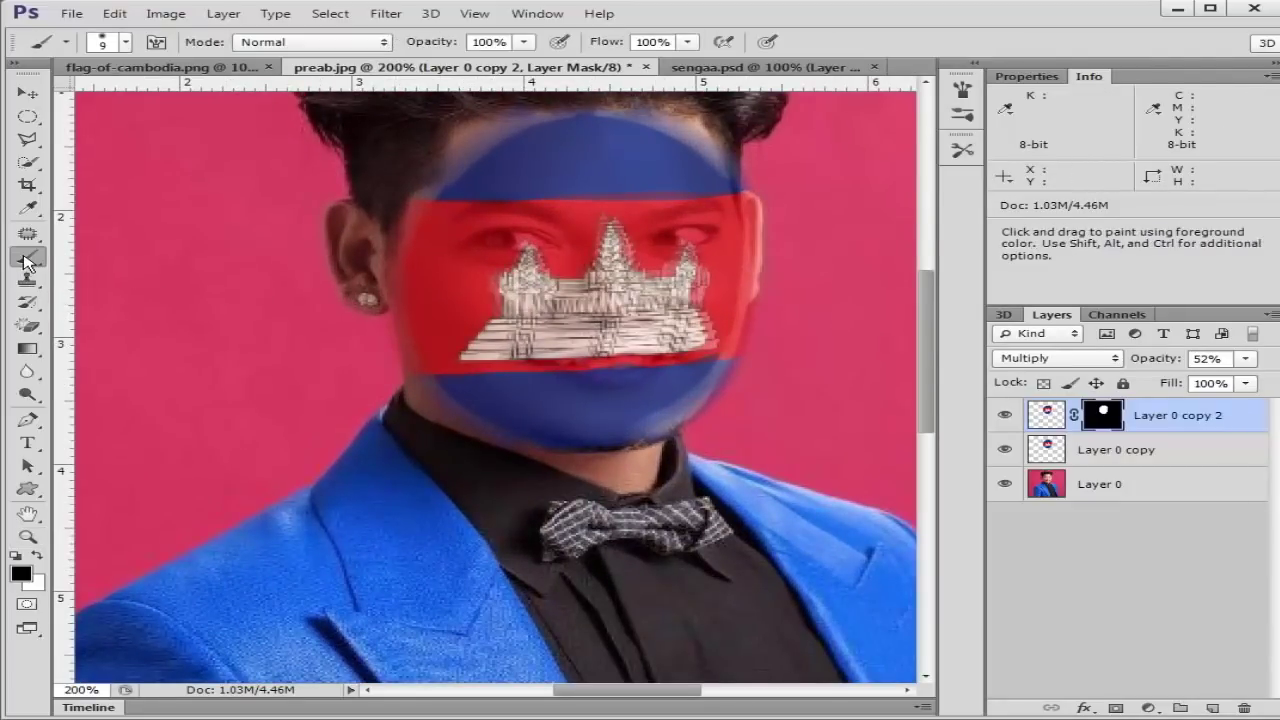
{"action": "left_click", "coordinate": [126, 42]}
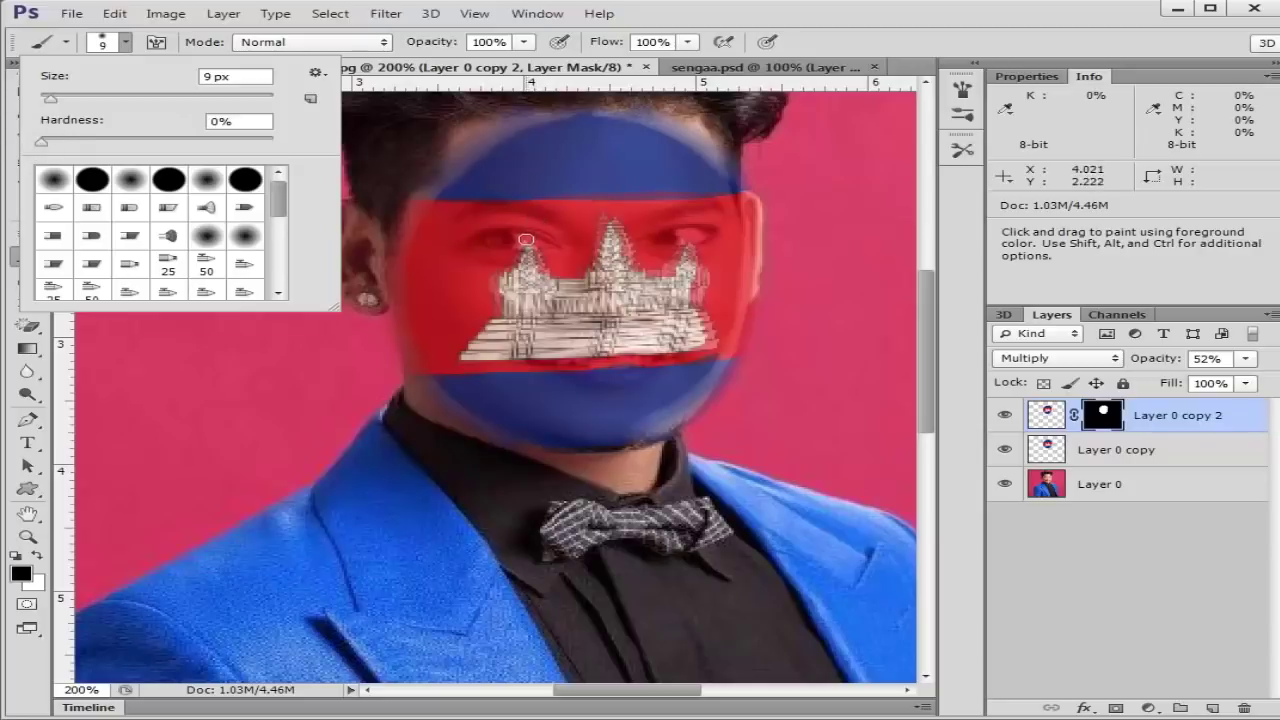
{"action": "left_click", "coordinate": [51, 98]}
{"action": "left_click_drag", "start_coordinate": [49, 98], "coordinate": [48, 100]}
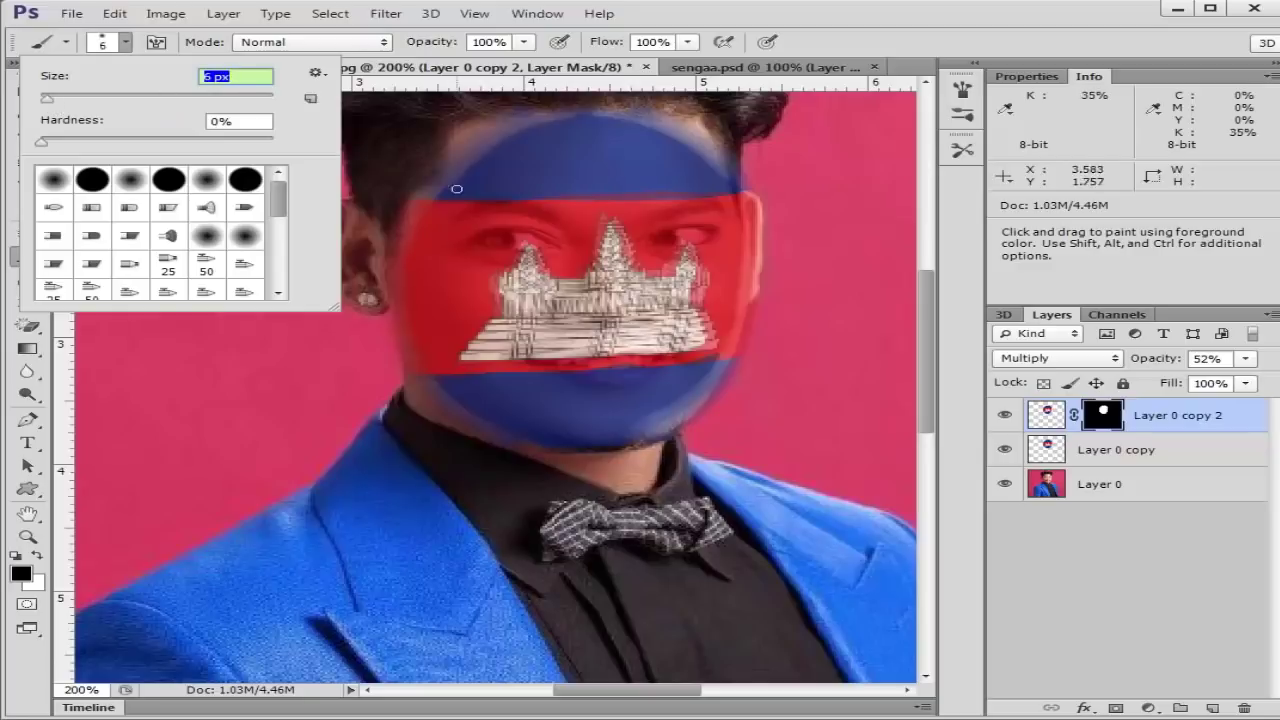
{"action": "left_click", "coordinate": [125, 42]}
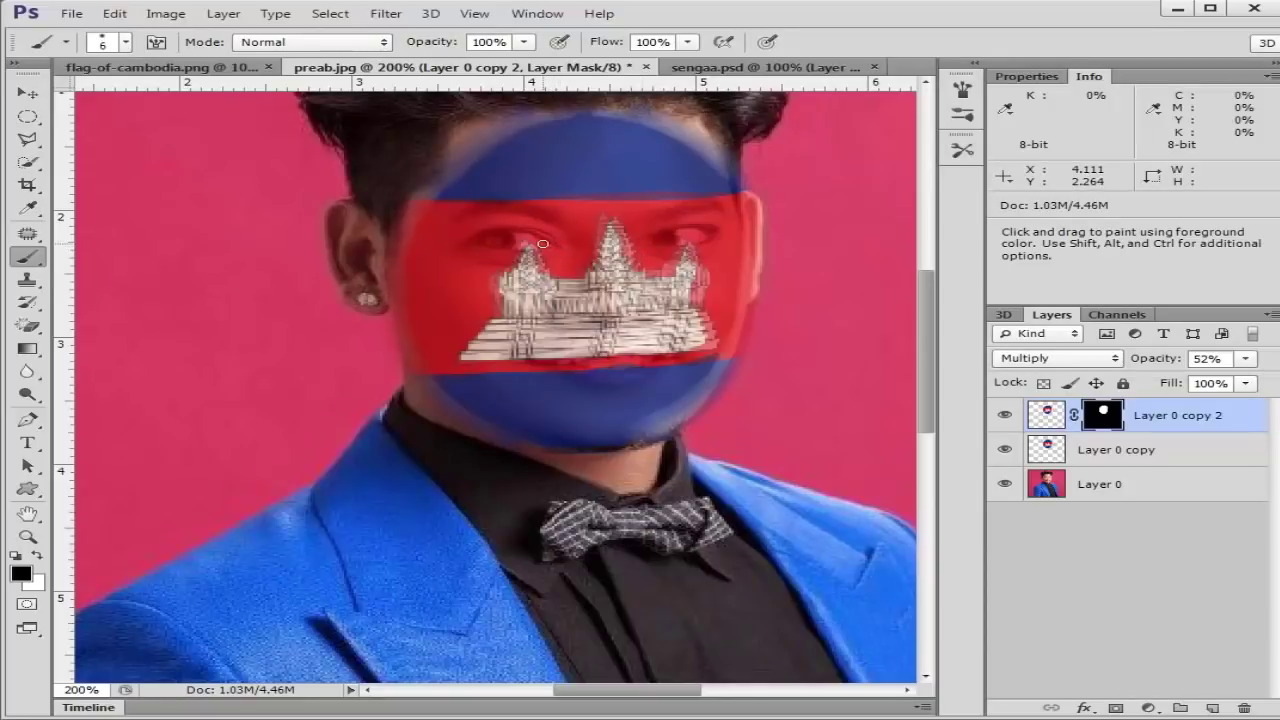
- Zoom closer and pan across the face, then return to the size-6 Brush
{"action": "left_click", "coordinate": [27, 536]}
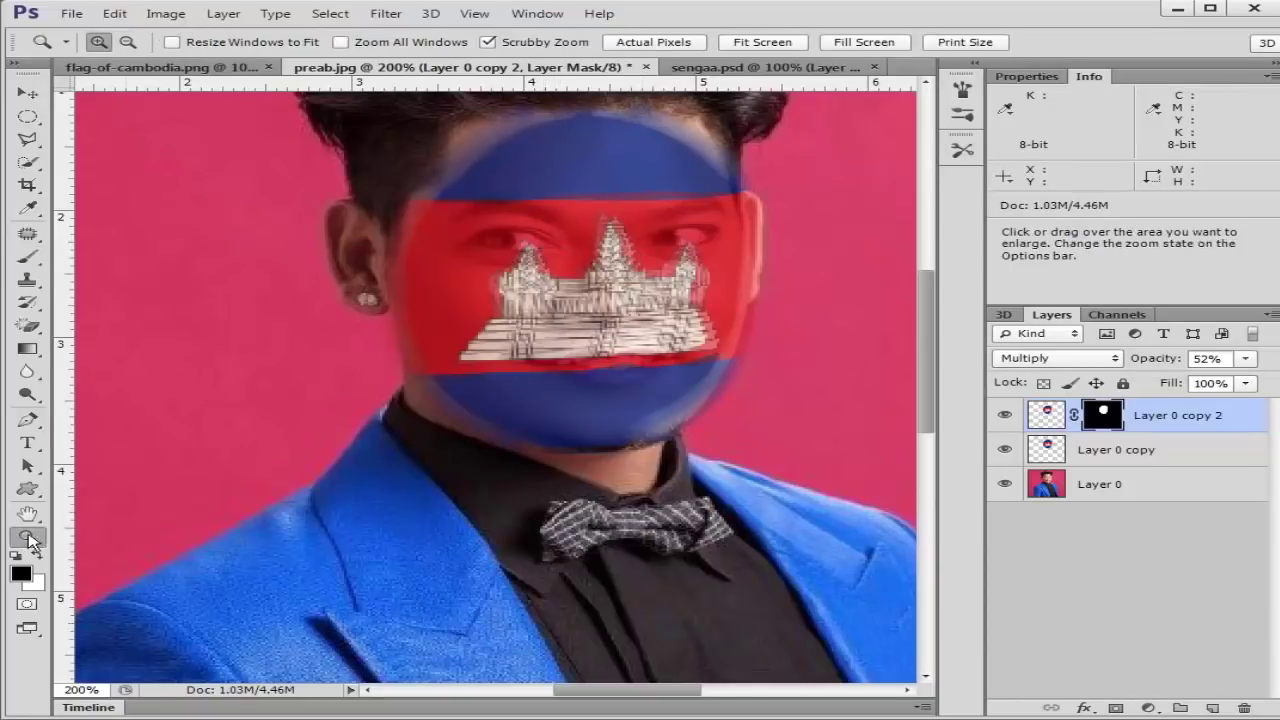
{"action": "left_click", "coordinate": [434, 263]}
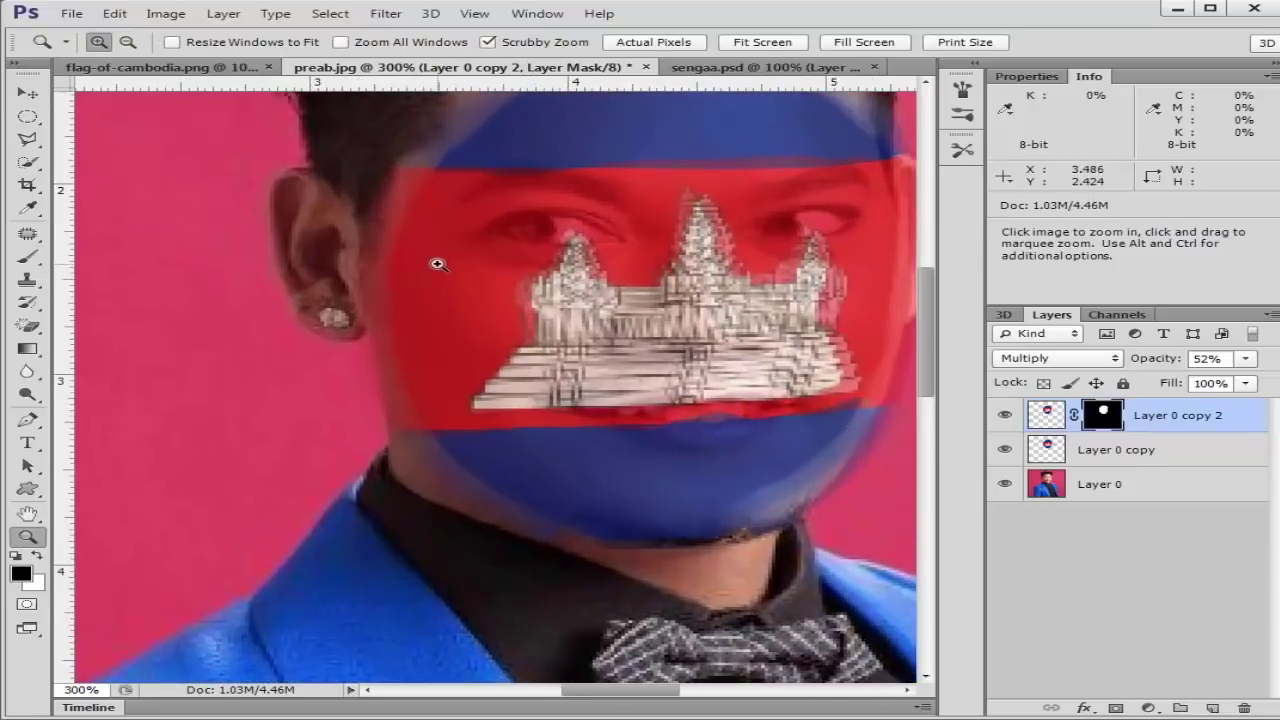
{"action": "left_click_drag", "start_coordinate": [693, 381], "coordinate": [532, 520]}
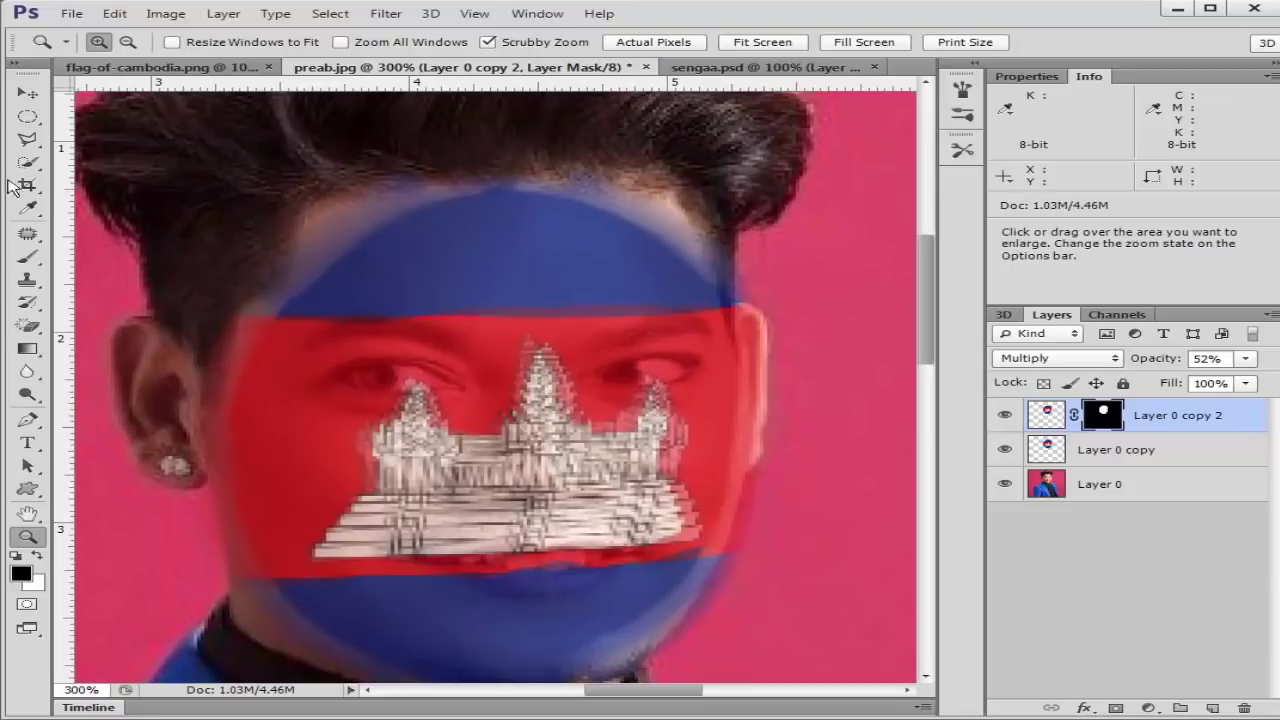
{"action": "left_click", "coordinate": [27, 256]}
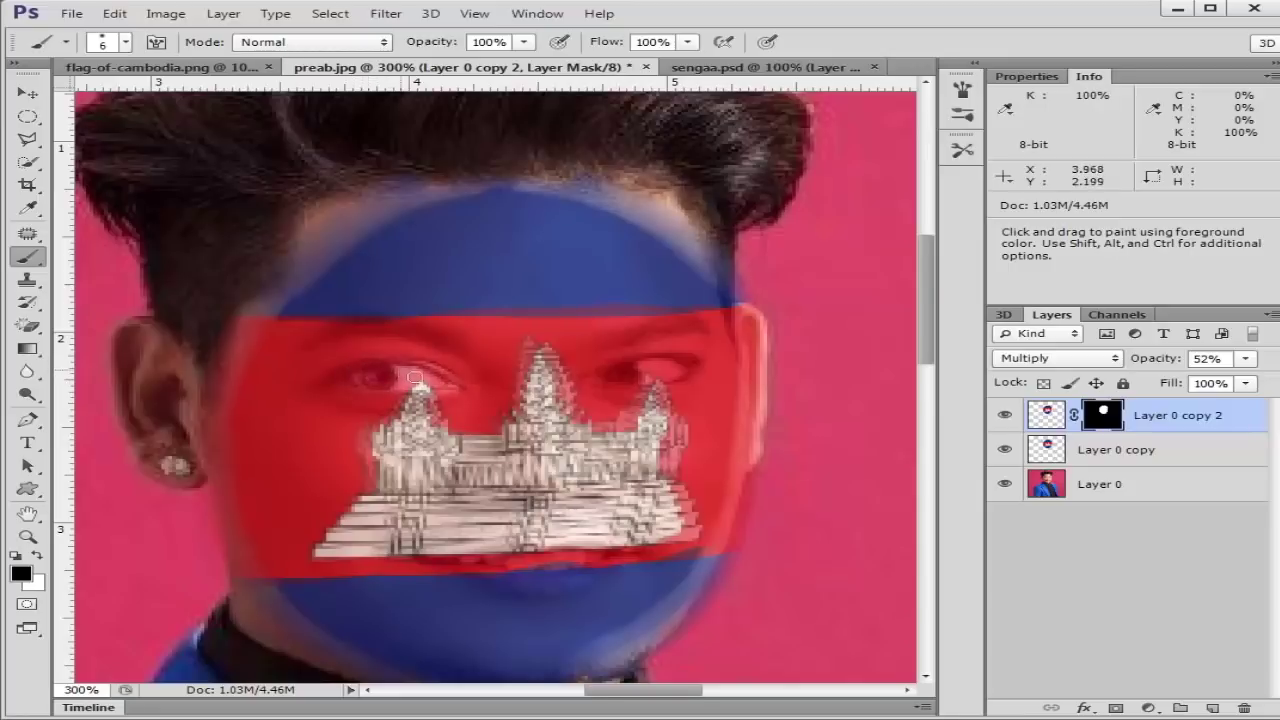
- Paint black on the mask to reveal both eyes through the flag
{"action": "left_click_drag", "start_coordinate": [423, 366], "coordinate": [376, 358]}
{"action": "left_click_drag", "start_coordinate": [438, 380], "coordinate": [368, 388]}
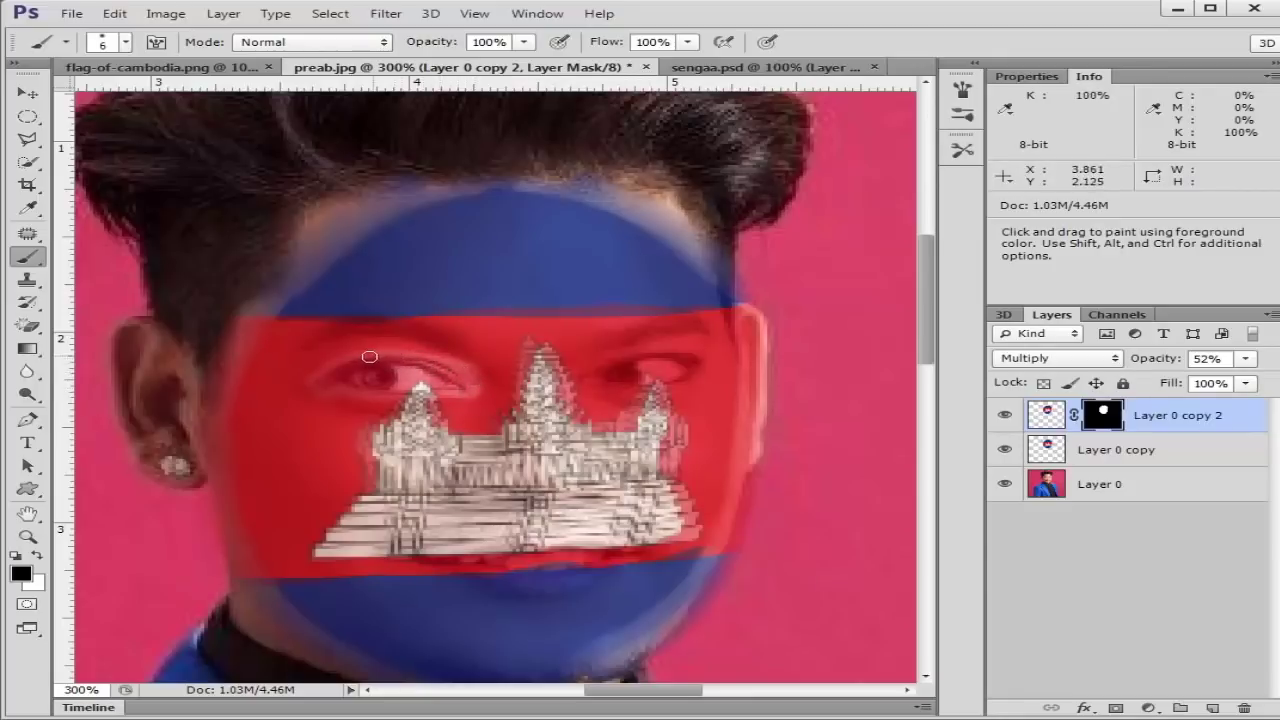
{"action": "mouse_move", "coordinate": [628, 376]}
{"action": "left_mouse_down"}
{"action": "mouse_move", "coordinate": [685, 361]}
{"action": "mouse_move", "coordinate": [673, 381]}
{"action": "mouse_move", "coordinate": [623, 384]}
{"action": "mouse_move", "coordinate": [640, 364]}
{"action": "mouse_move", "coordinate": [610, 373]}
{"action": "mouse_move", "coordinate": [625, 358]}
{"action": "mouse_move", "coordinate": [710, 360]}
{"action": "mouse_move", "coordinate": [570, 380]}
{"action": "mouse_move", "coordinate": [623, 357]}
{"action": "mouse_move", "coordinate": [695, 352]}
{"action": "mouse_move", "coordinate": [699, 379]}
{"action": "mouse_move", "coordinate": [610, 388]}
{"action": "mouse_move", "coordinate": [659, 383]}
{"action": "left_mouse_up"}
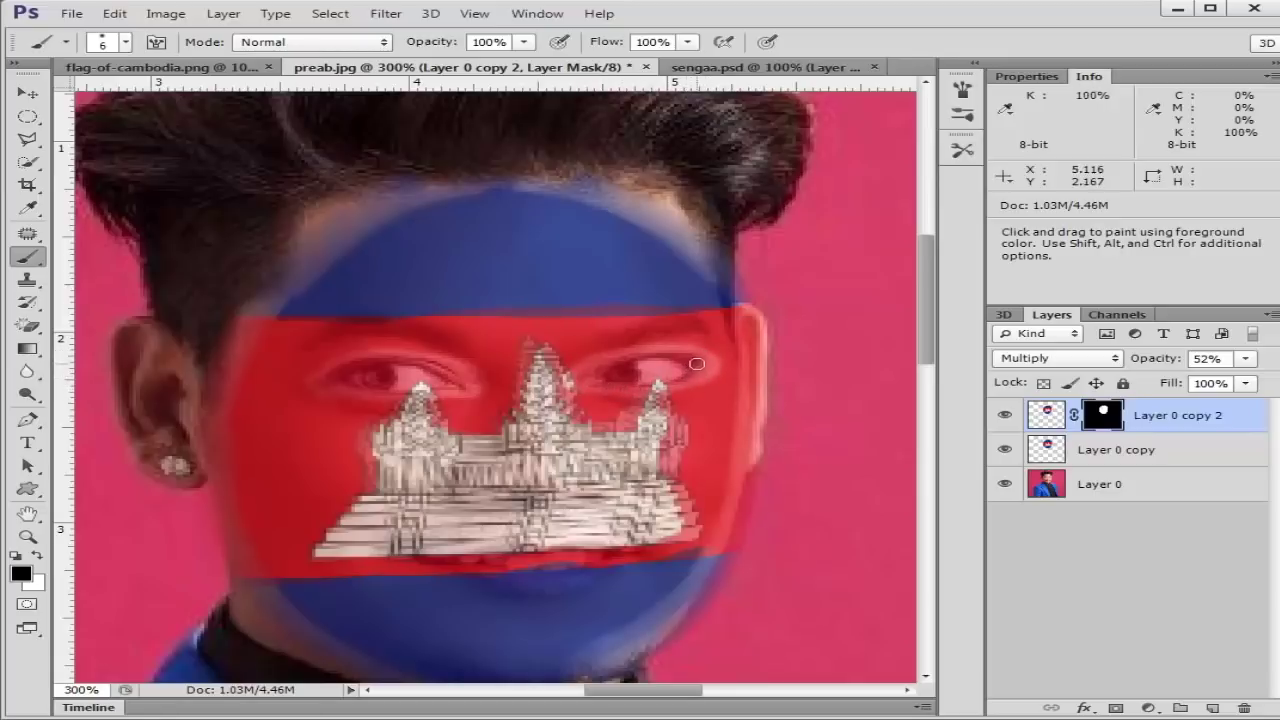
{"action": "mouse_move", "coordinate": [600, 375]}
{"action": "left_mouse_down"}
{"action": "mouse_move", "coordinate": [677, 366]}
{"action": "mouse_move", "coordinate": [649, 363]}
{"action": "left_mouse_up"}
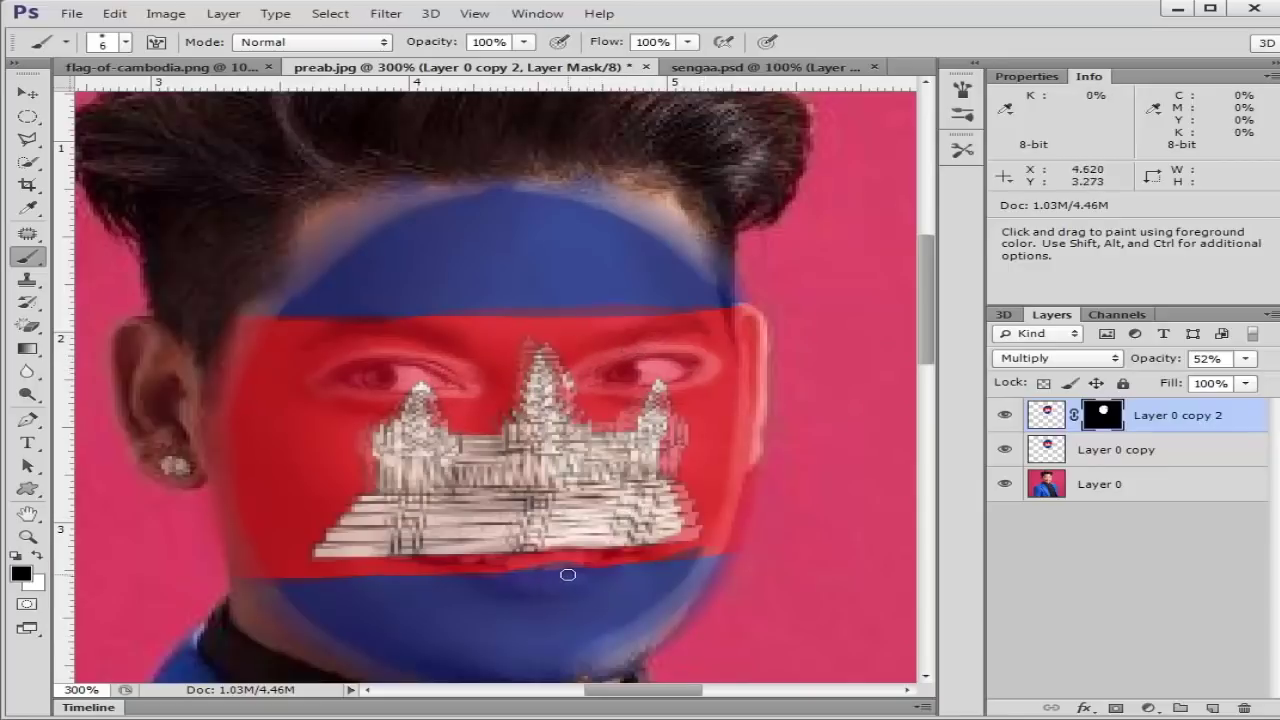
- Paint the lips clear on the mask and raise the brush size to 8
{"action": "mouse_move", "coordinate": [567, 575]}
{"action": "left_mouse_down"}
{"action": "mouse_move", "coordinate": [505, 571]}
{"action": "mouse_move", "coordinate": [588, 568]}
{"action": "mouse_move", "coordinate": [475, 572]}
{"action": "mouse_move", "coordinate": [523, 580]}
{"action": "mouse_move", "coordinate": [605, 560]}
{"action": "mouse_move", "coordinate": [492, 553]}
{"action": "mouse_move", "coordinate": [576, 549]}
{"action": "left_mouse_up"}
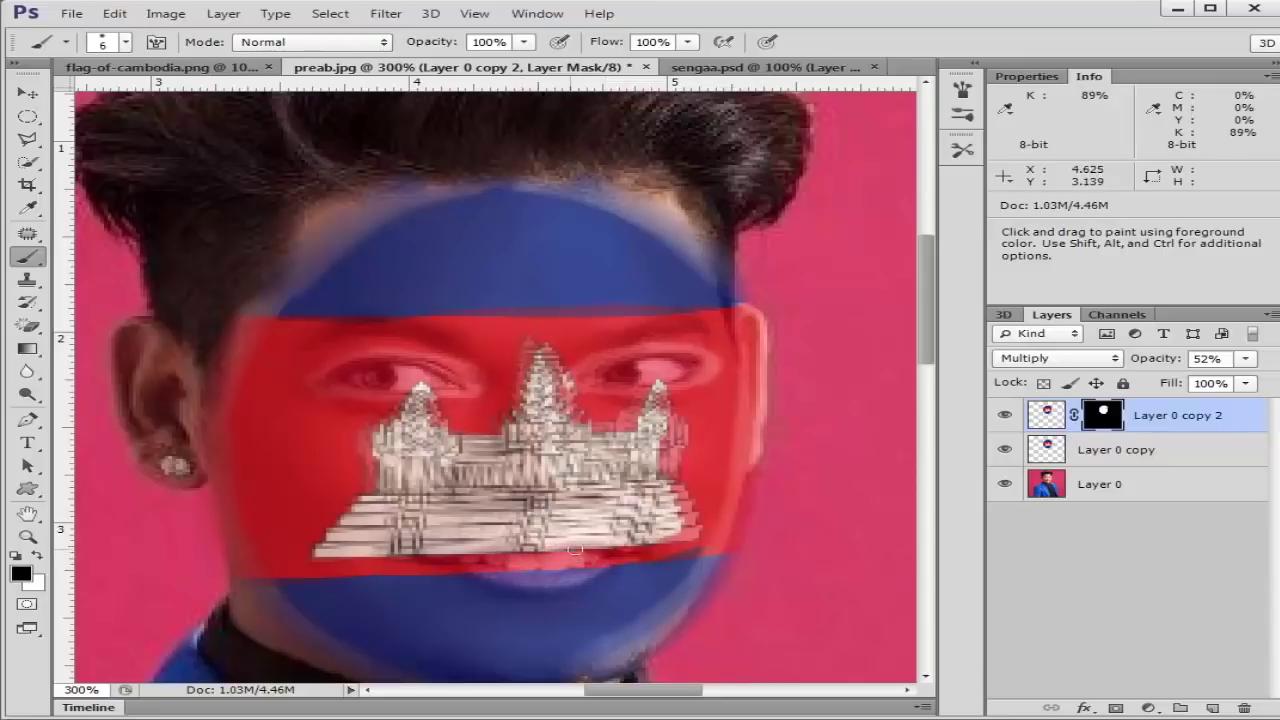
{"action": "mouse_move", "coordinate": [473, 566]}
{"action": "left_mouse_down"}
{"action": "mouse_move", "coordinate": [615, 558]}
{"action": "mouse_move", "coordinate": [560, 584]}
{"action": "mouse_move", "coordinate": [590, 580]}
{"action": "mouse_move", "coordinate": [508, 584]}
{"action": "mouse_move", "coordinate": [590, 586]}
{"action": "mouse_move", "coordinate": [442, 561]}
{"action": "mouse_move", "coordinate": [644, 551]}
{"action": "mouse_move", "coordinate": [596, 573]}
{"action": "mouse_move", "coordinate": [613, 570]}
{"action": "mouse_move", "coordinate": [590, 550]}
{"action": "left_mouse_up"}
{"action": "key", "text": "bracketright"}
{"action": "key", "text": "bracketright"}
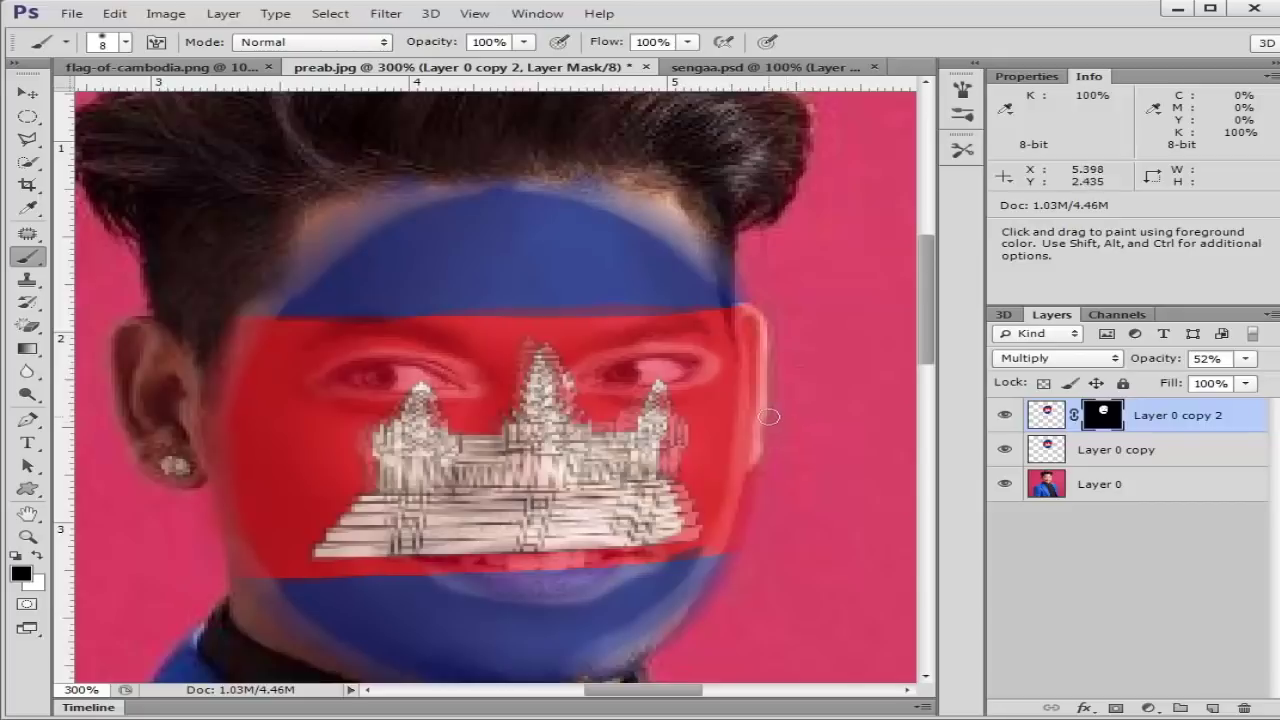
- Hide Layer 0 copy, paint more mask around both eyes, then show Layer 0 copy again
{"action": "left_click", "coordinate": [1005, 450]}
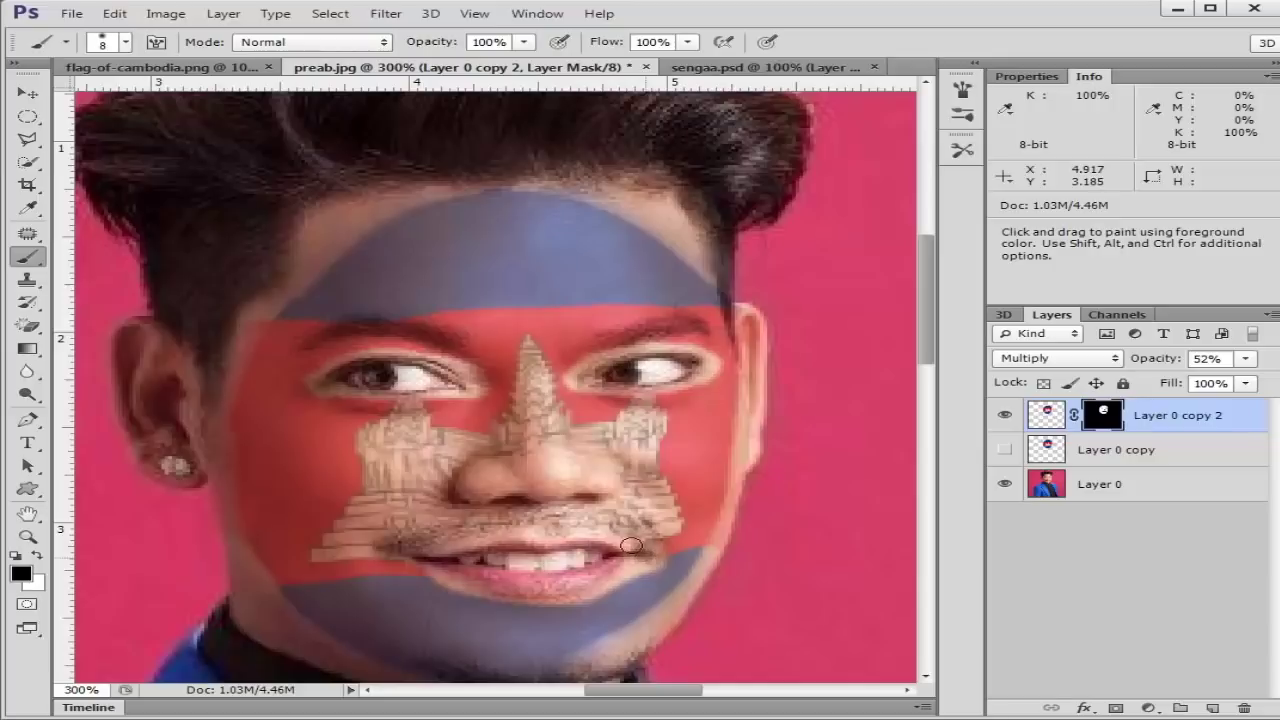
{"action": "left_click_drag", "start_coordinate": [583, 378], "coordinate": [626, 364]}
{"action": "left_click_drag", "start_coordinate": [420, 368], "coordinate": [310, 385]}
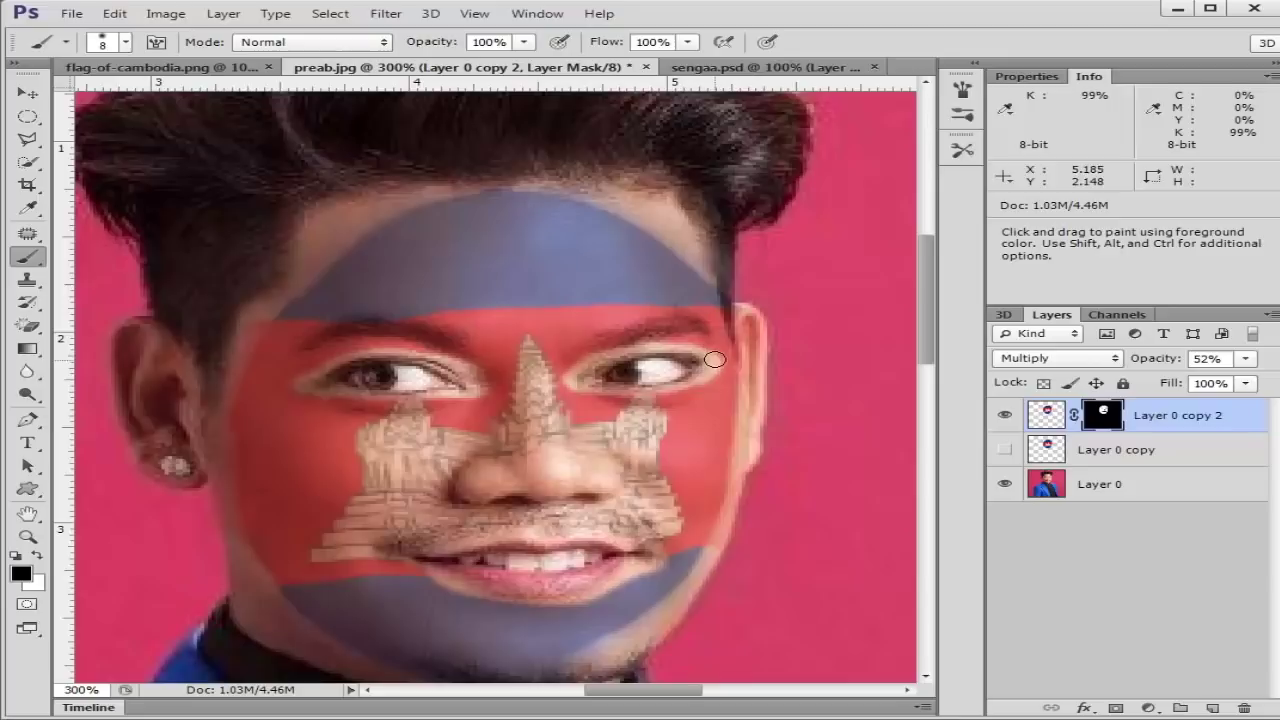
{"action": "left_click", "coordinate": [1006, 451]}
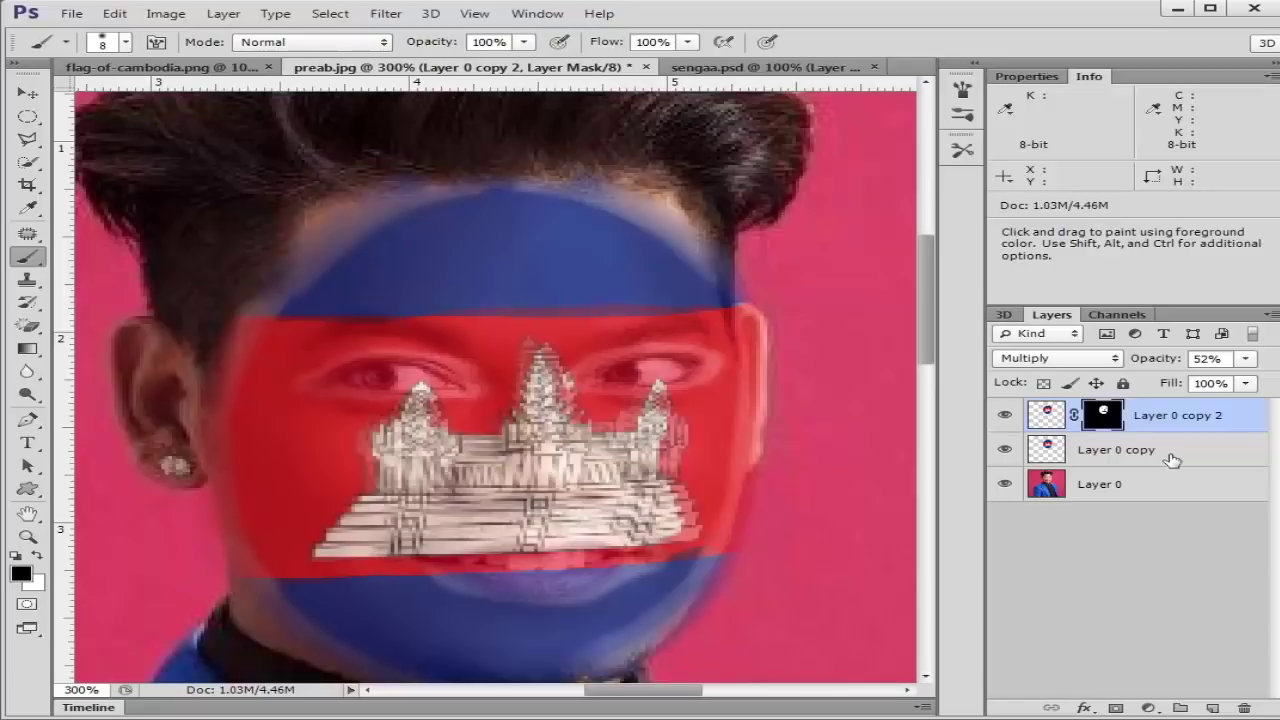
- Move Layer 0 copy above Layer 0 copy 2 and give it an inverted face mask
{"action": "left_click_drag", "start_coordinate": [1196, 459], "coordinate": [1199, 418]}
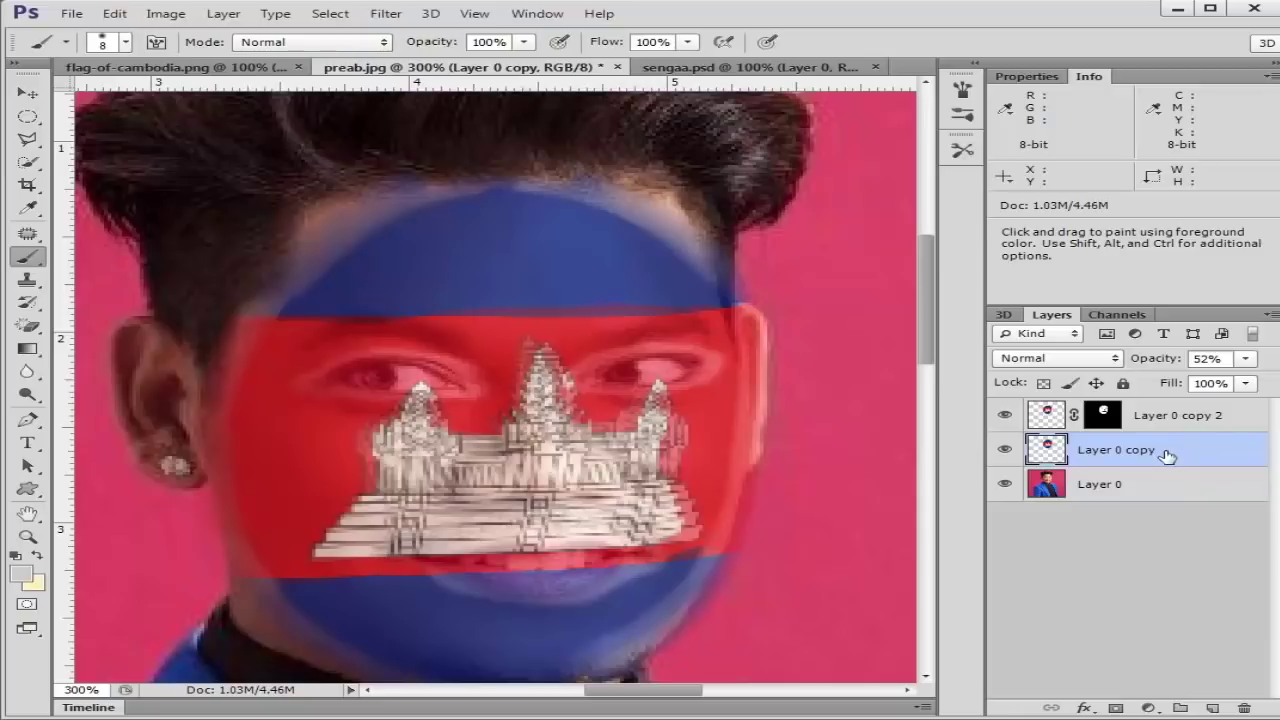
{"action": "left_click_drag", "start_coordinate": [1176, 461], "coordinate": [1172, 415]}
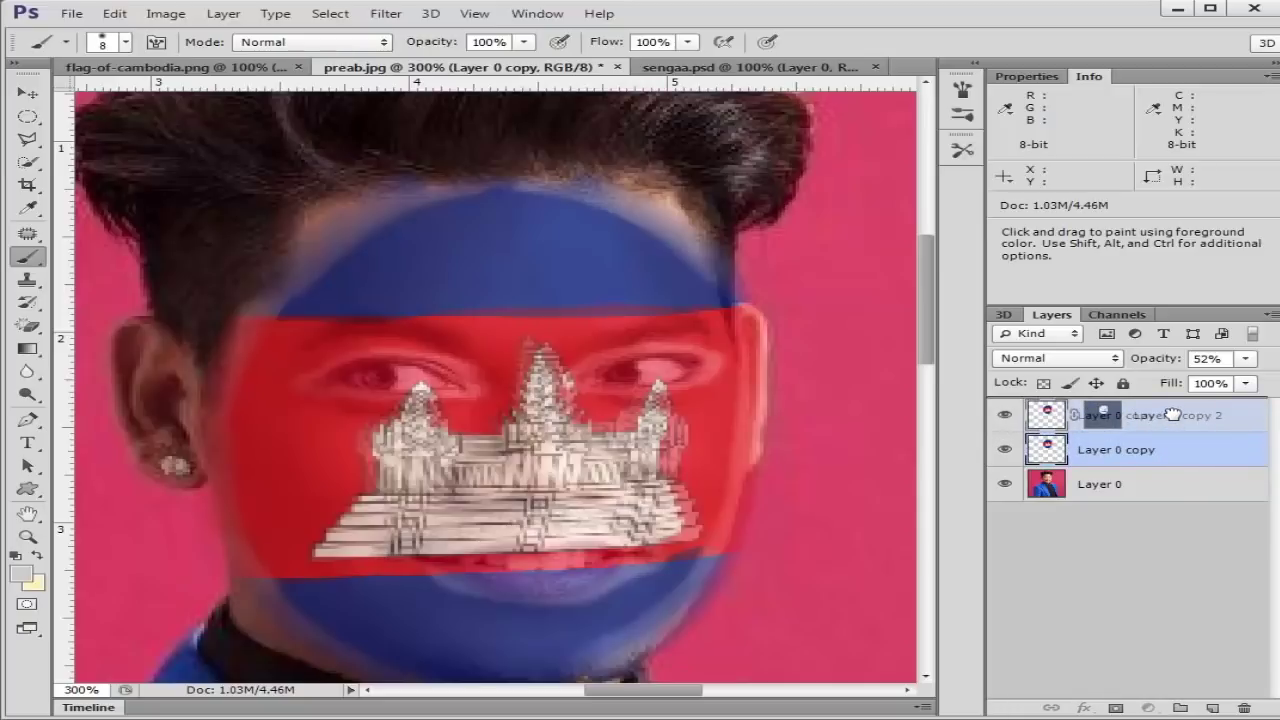
{"action": "left_click_drag", "start_coordinate": [1172, 415], "coordinate": [1174, 419]}
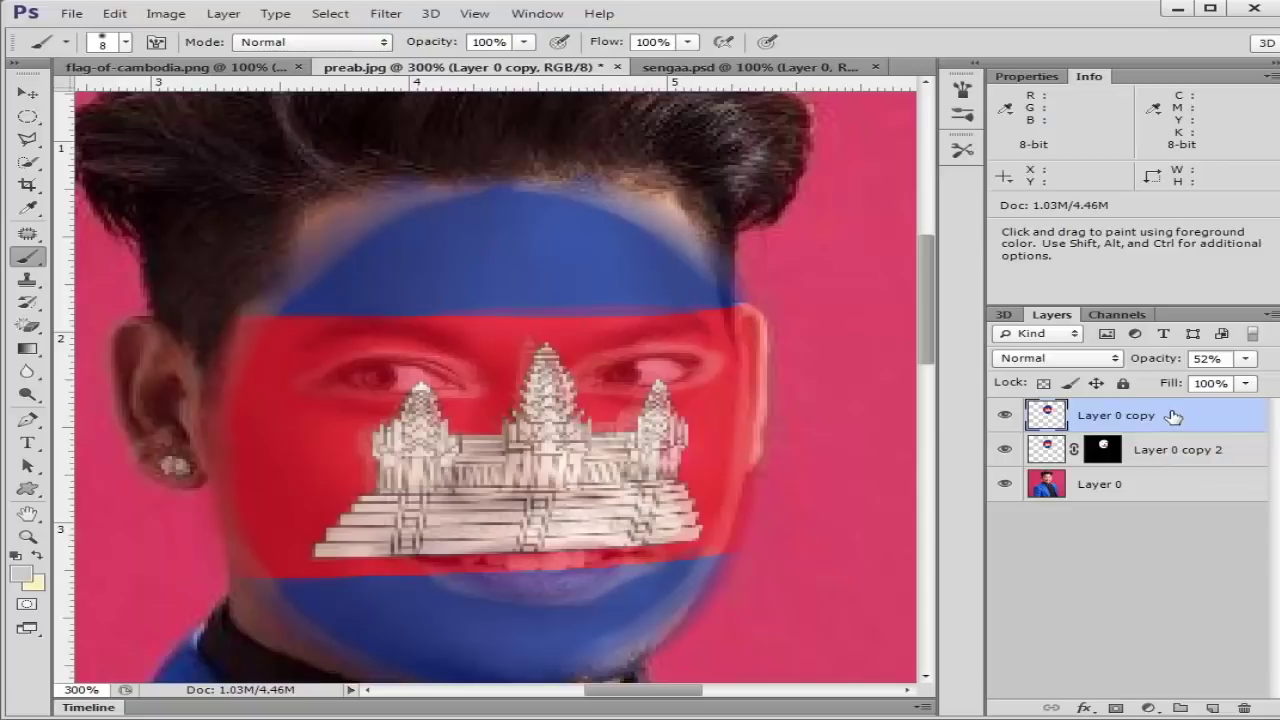
{"action": "left_click_drag", "start_coordinate": [1104, 416], "coordinate": [1126, 710]}
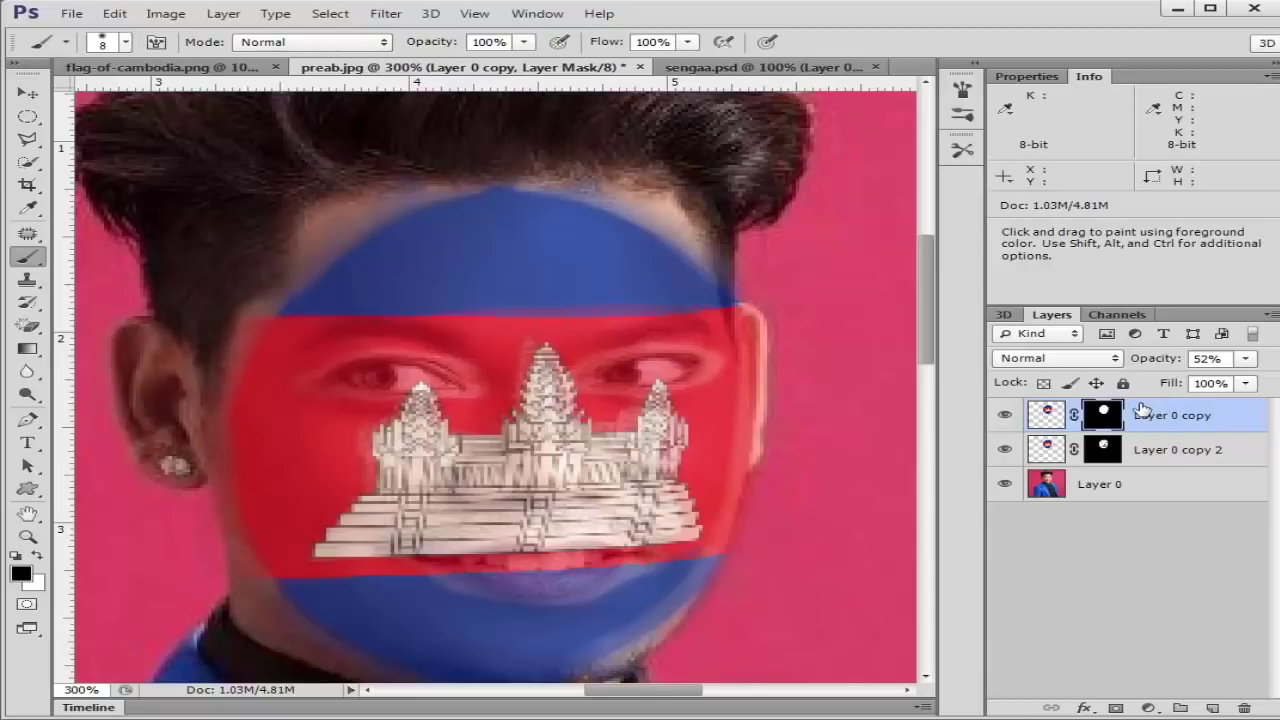
{"action": "key", "text": "ctrl+i"}
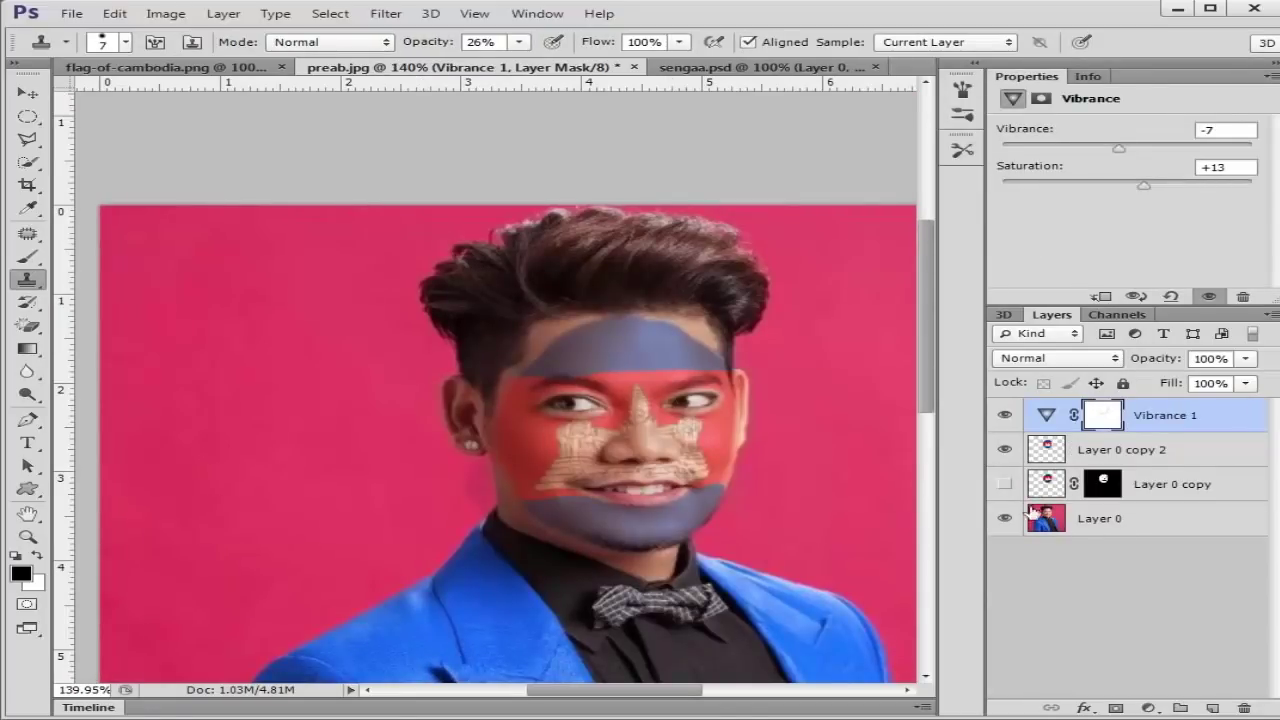
- Toggle the flag layers, original photo and Vibrance adjustment on and off to compare
{"action": "left_click", "coordinate": [1005, 484]}
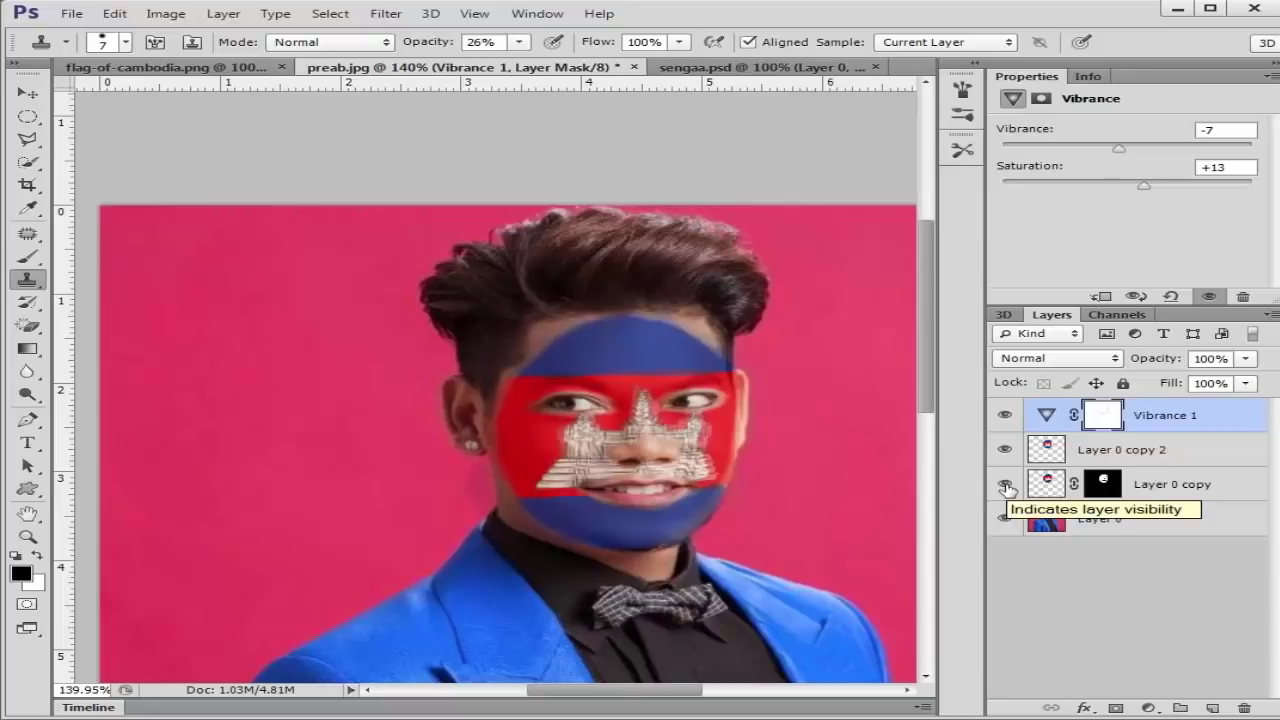
{"action": "left_click", "coordinate": [1005, 485]}
{"action": "left_click", "coordinate": [1004, 450]}
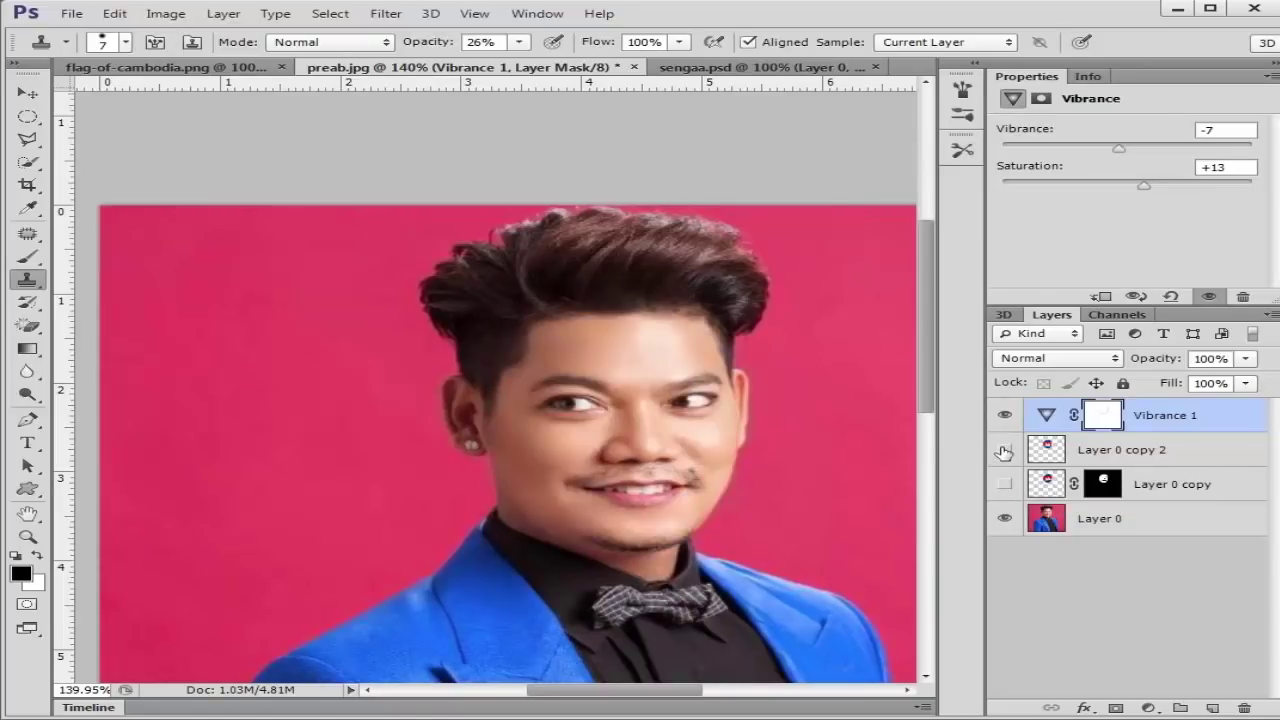
{"action": "left_click", "coordinate": [1004, 450]}
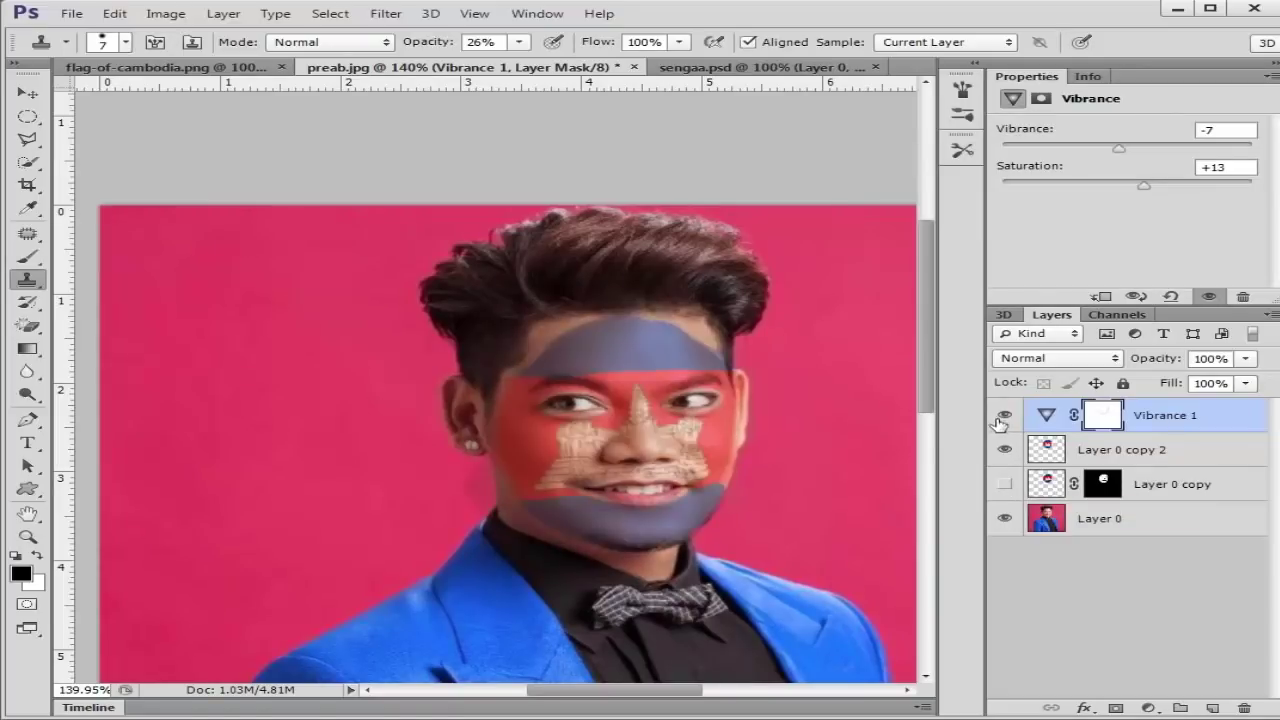
{"action": "left_click", "coordinate": [1005, 518]}
{"action": "left_click", "coordinate": [1005, 518]}
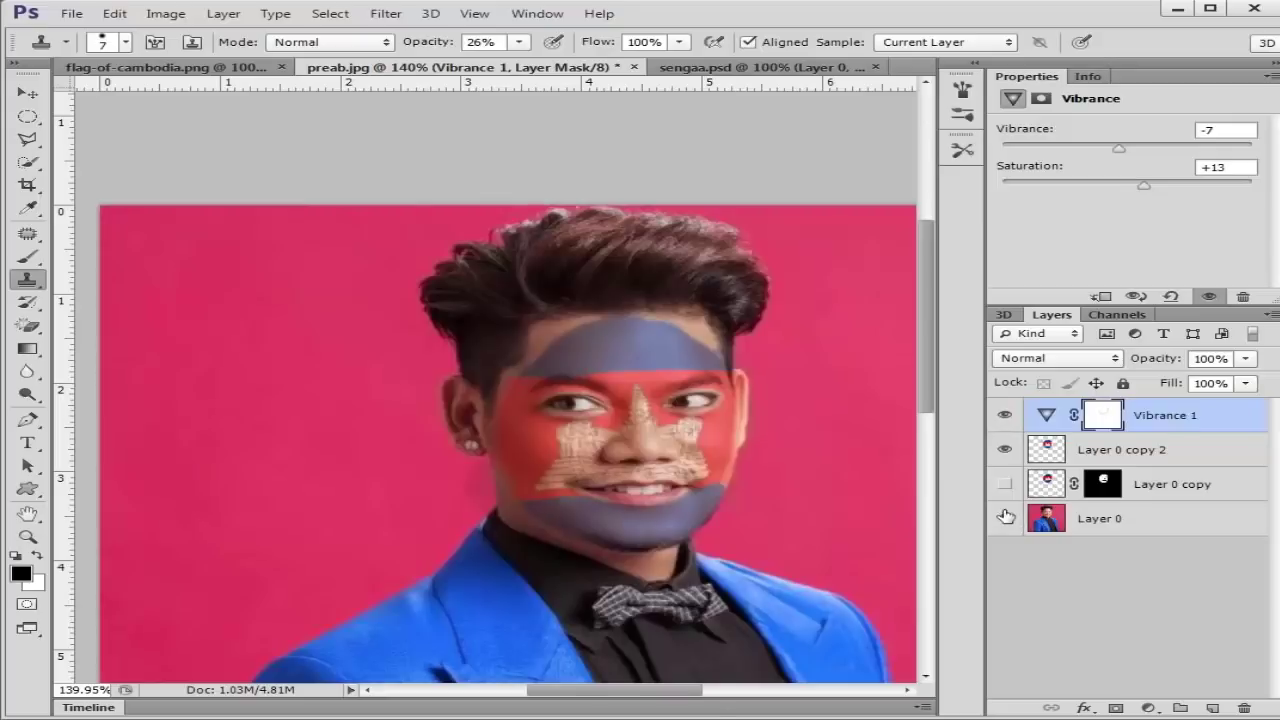
{"action": "left_click", "coordinate": [1004, 415]}
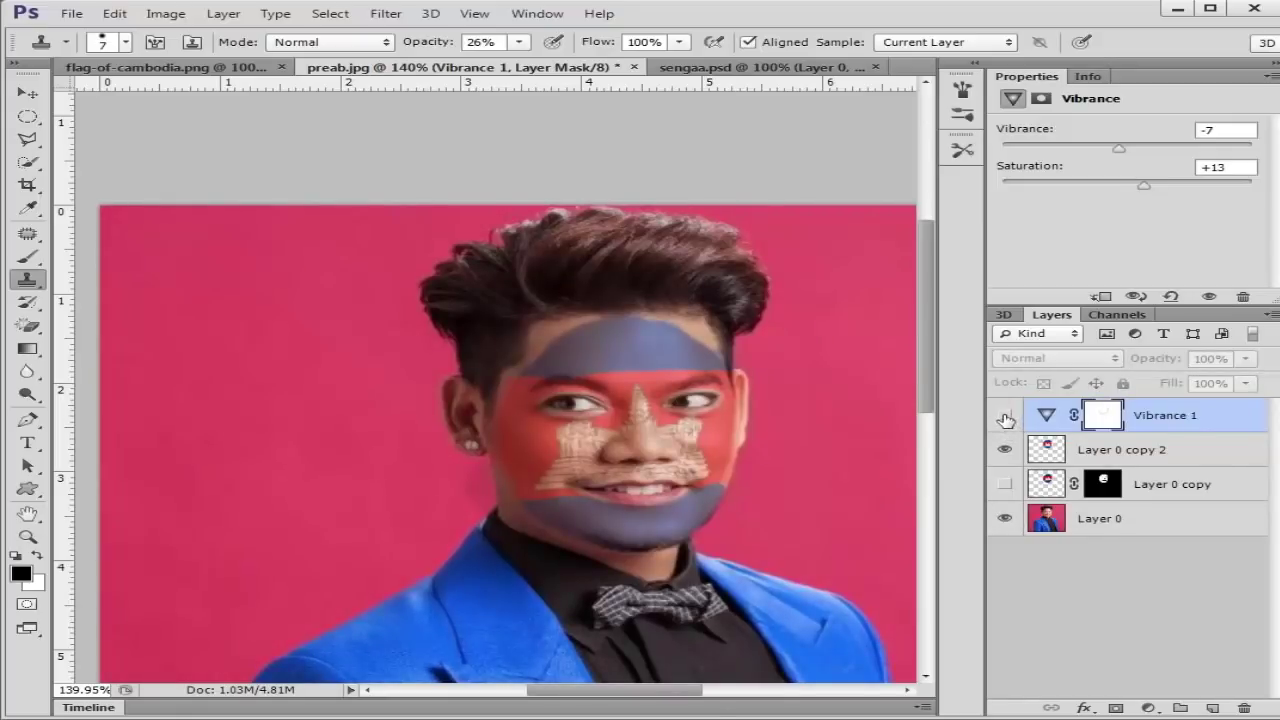
{"action": "left_click", "coordinate": [1004, 415]}
- Turn Layer 0 copy back on, select Vibrance 1 and recheck its effect
{"action": "left_click", "coordinate": [1004, 484]}
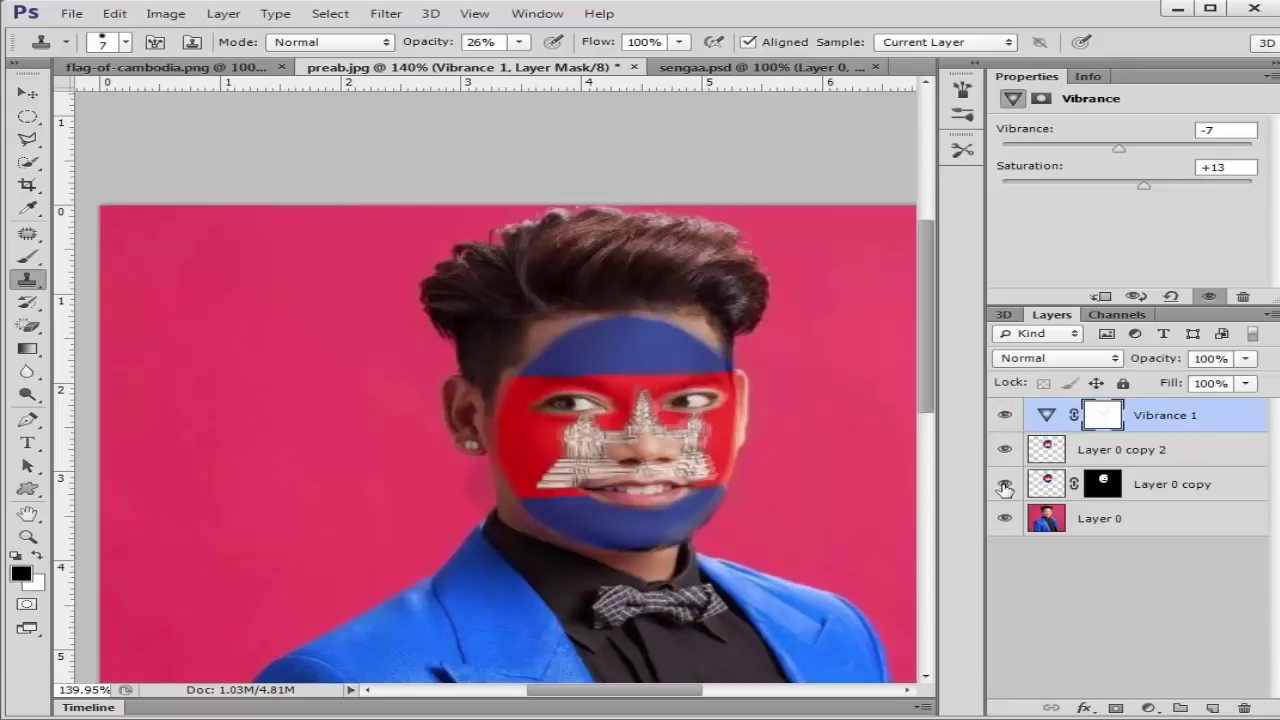
{"action": "left_click", "coordinate": [1004, 484]}
{"action": "left_click", "coordinate": [1004, 484]}
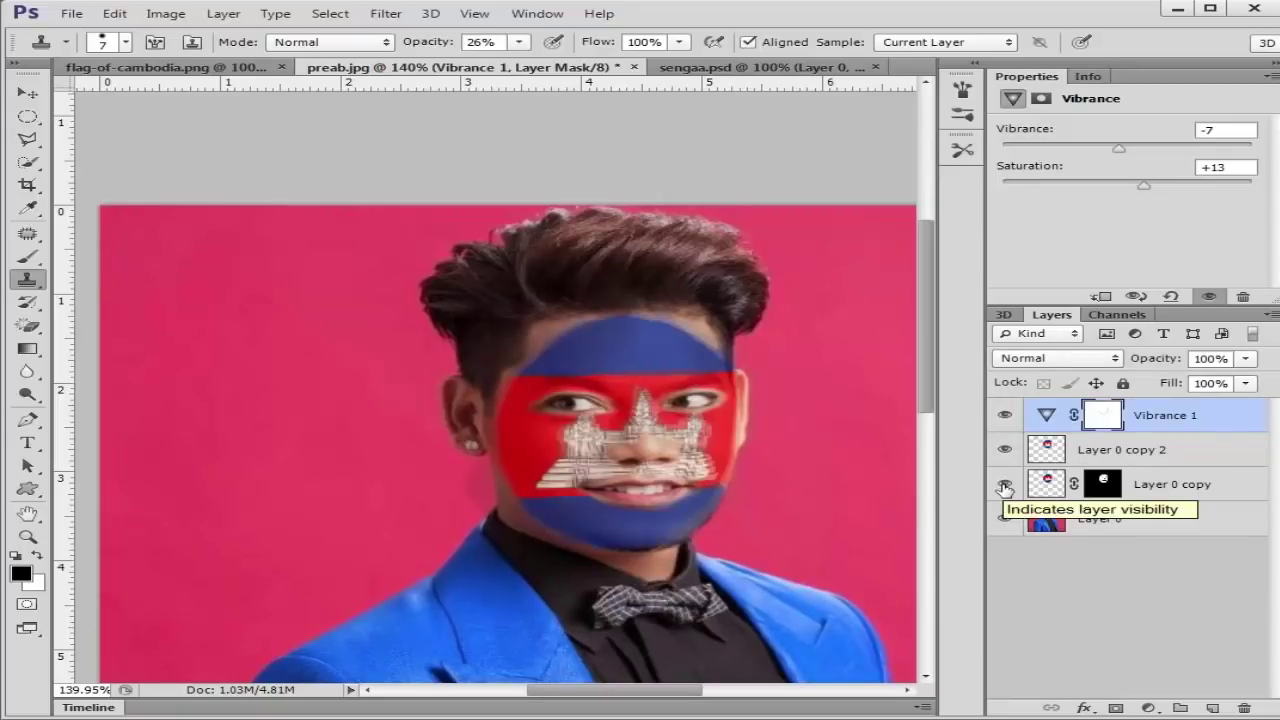
{"action": "left_click", "coordinate": [1044, 416]}
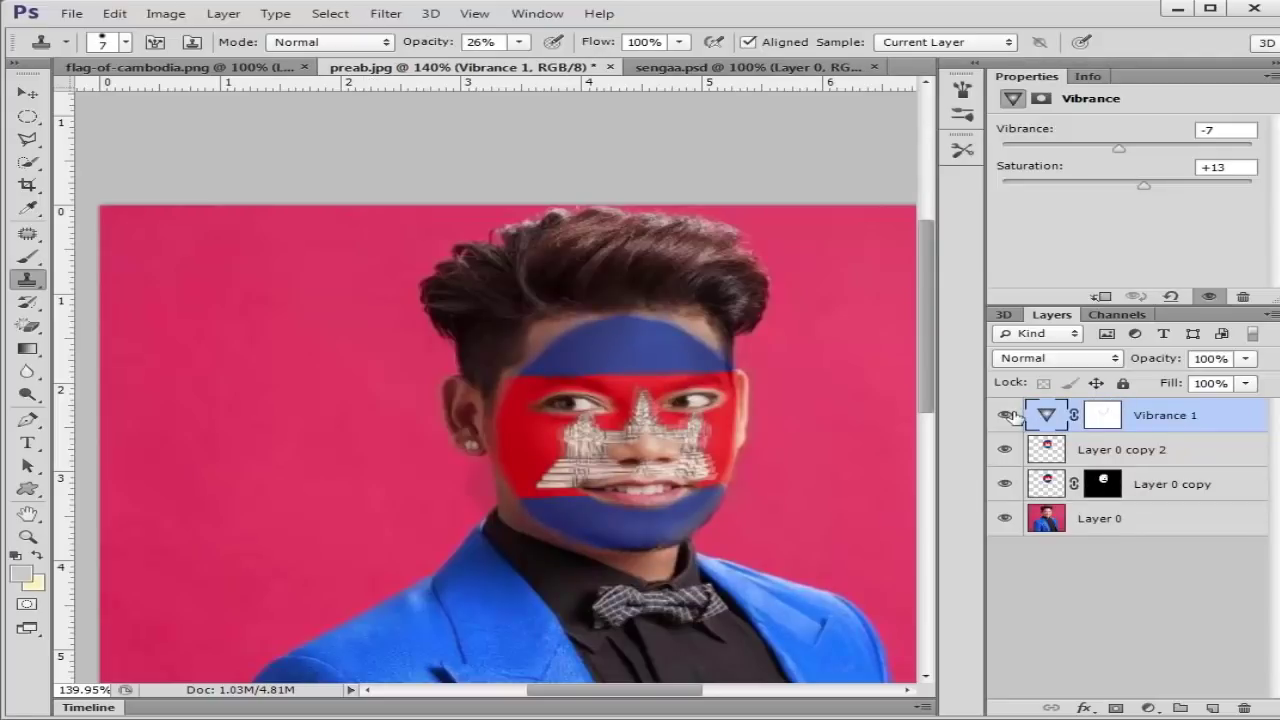
{"action": "left_click", "coordinate": [1006, 416]}
{"action": "left_click", "coordinate": [1006, 416]}
- Zoom in on the face, then zoom out to show the whole portrait
{"action": "left_click", "coordinate": [27, 536]}
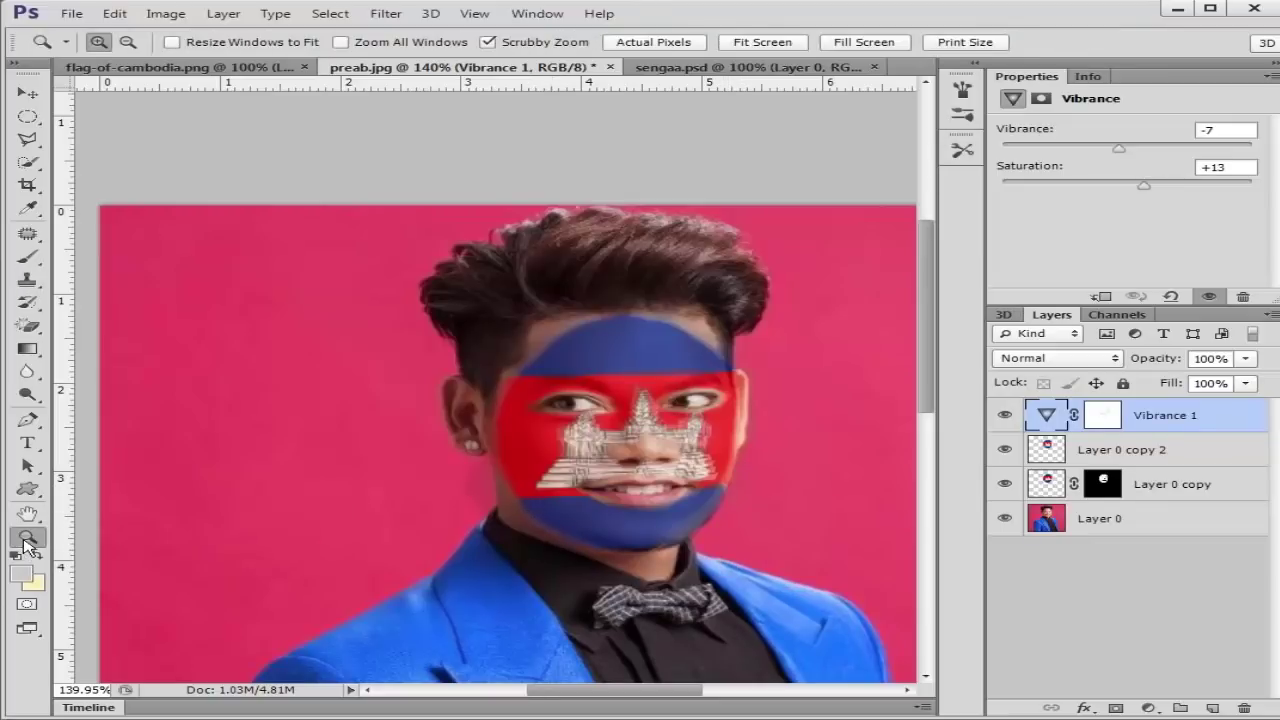
{"action": "left_click", "coordinate": [421, 427]}
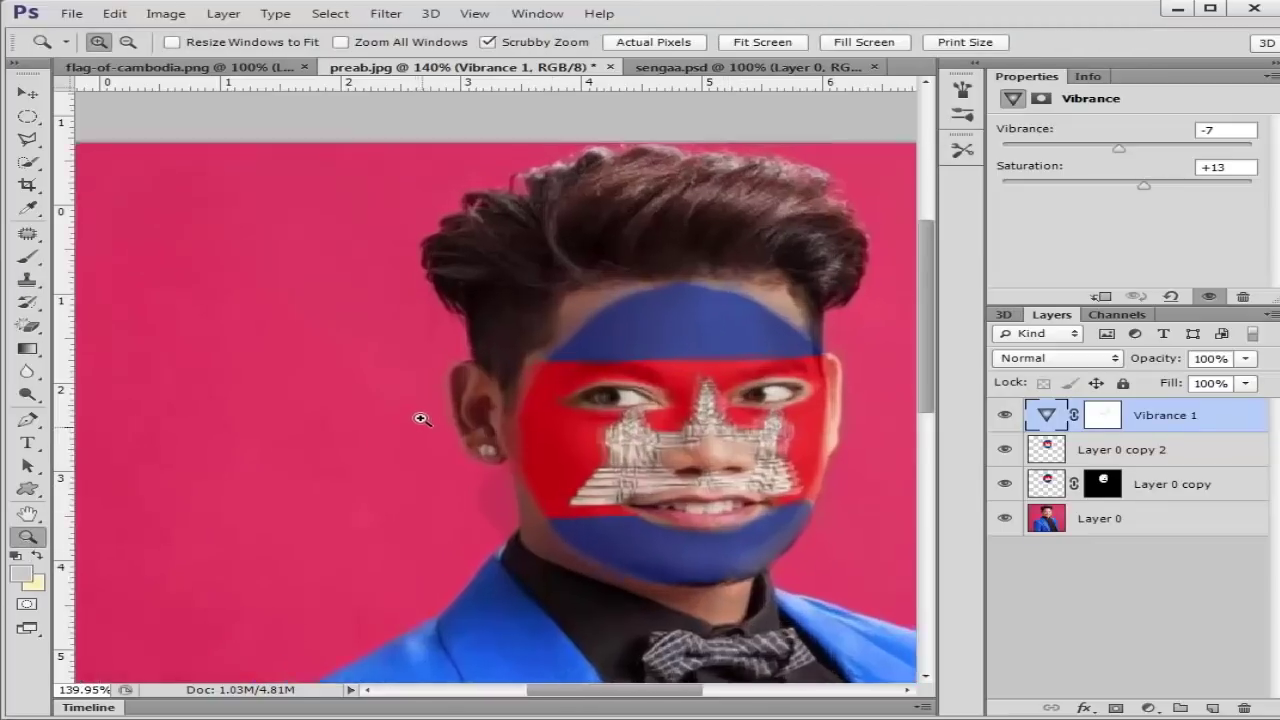
{"action": "left_click", "coordinate": [128, 44]}
{"action": "mouse_move", "coordinate": [345, 218]}
{"action": "left_mouse_down"}
{"action": "mouse_move", "coordinate": [316, 279]}
{"action": "mouse_move", "coordinate": [357, 317]}
{"action": "mouse_move", "coordinate": [450, 333]}
{"action": "left_mouse_up"}
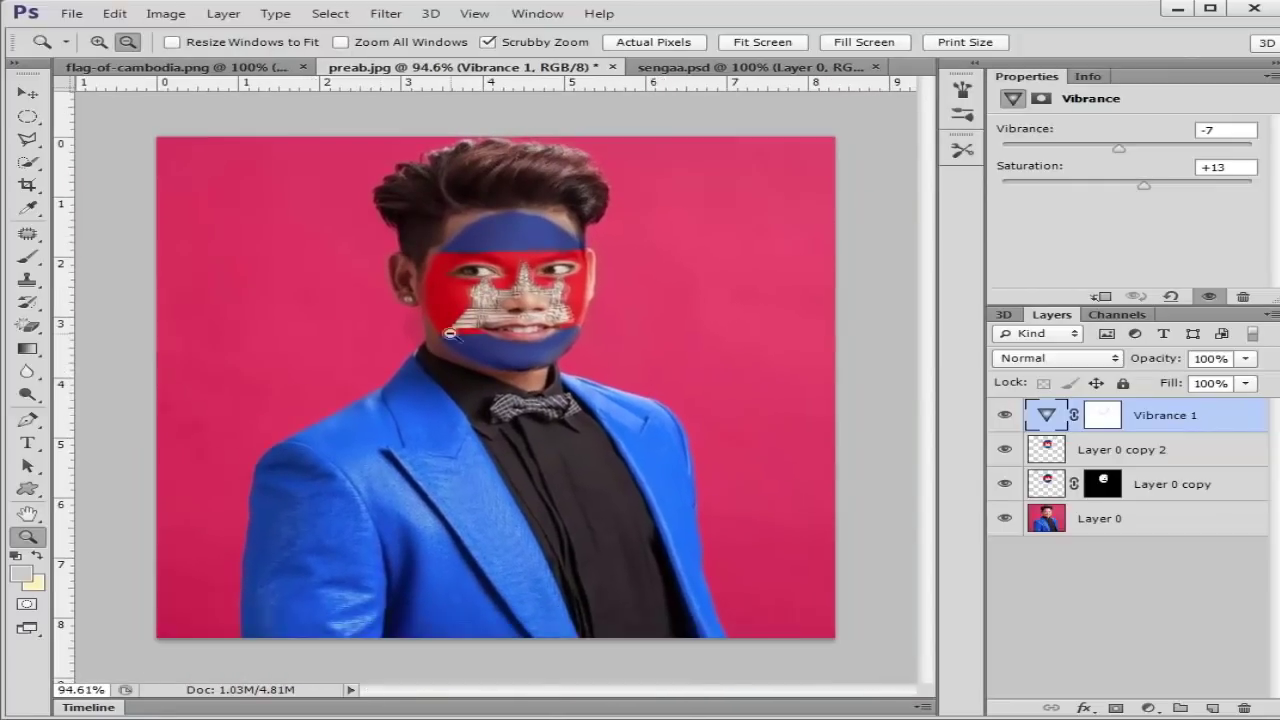
- Toggle Layer 0 copy's visibility twice to compare, leaving it visible
{"action": "left_click", "coordinate": [1004, 484]}
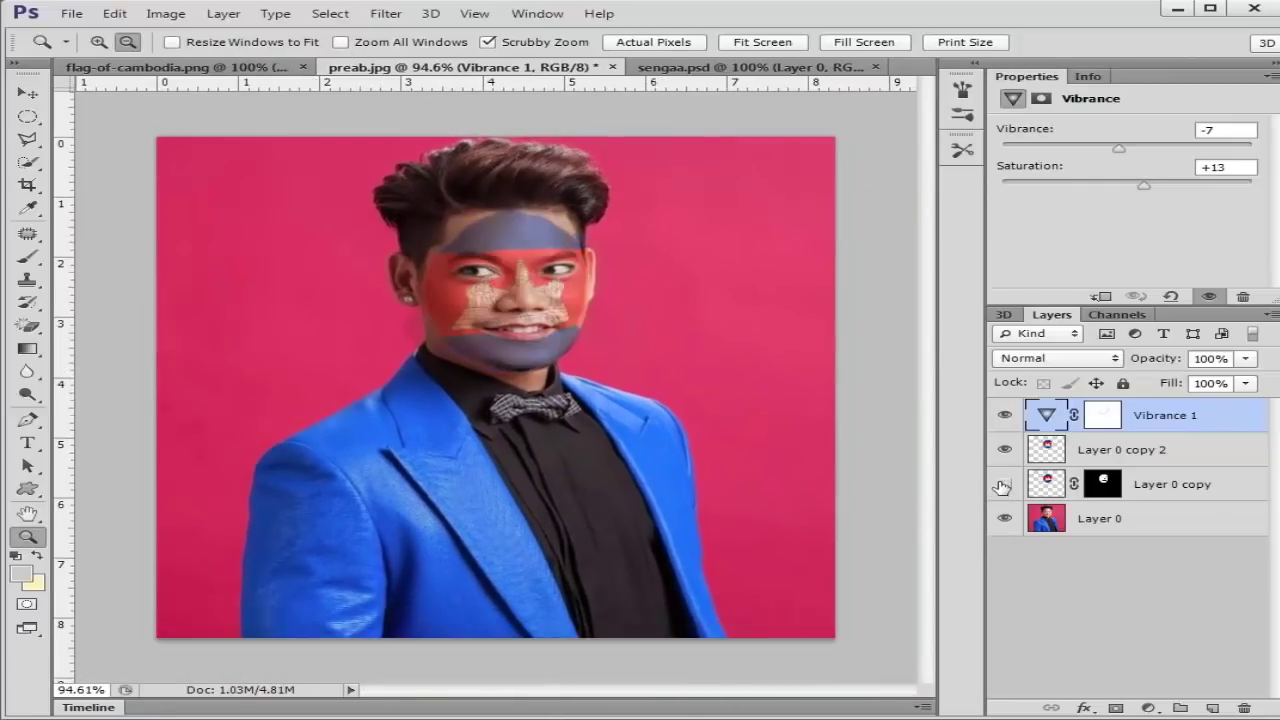
{"action": "left_click", "coordinate": [1004, 486]}
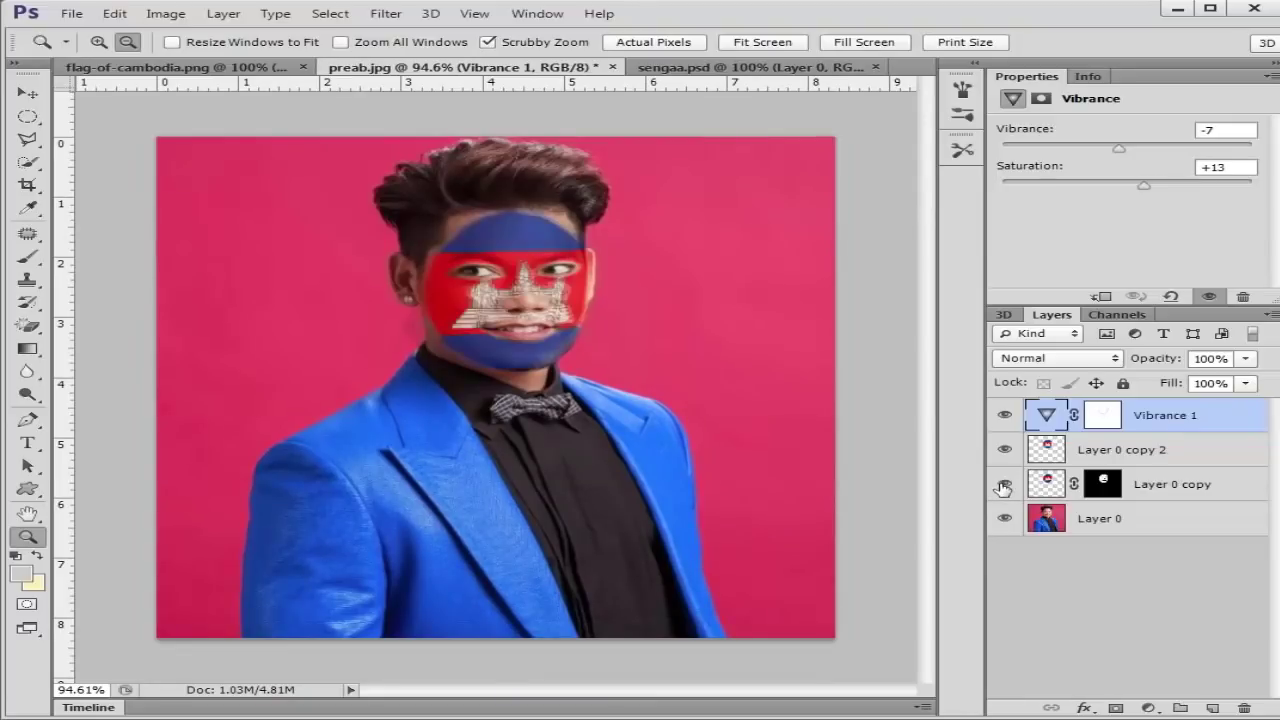
{"action": "left_click", "coordinate": [1004, 487]}
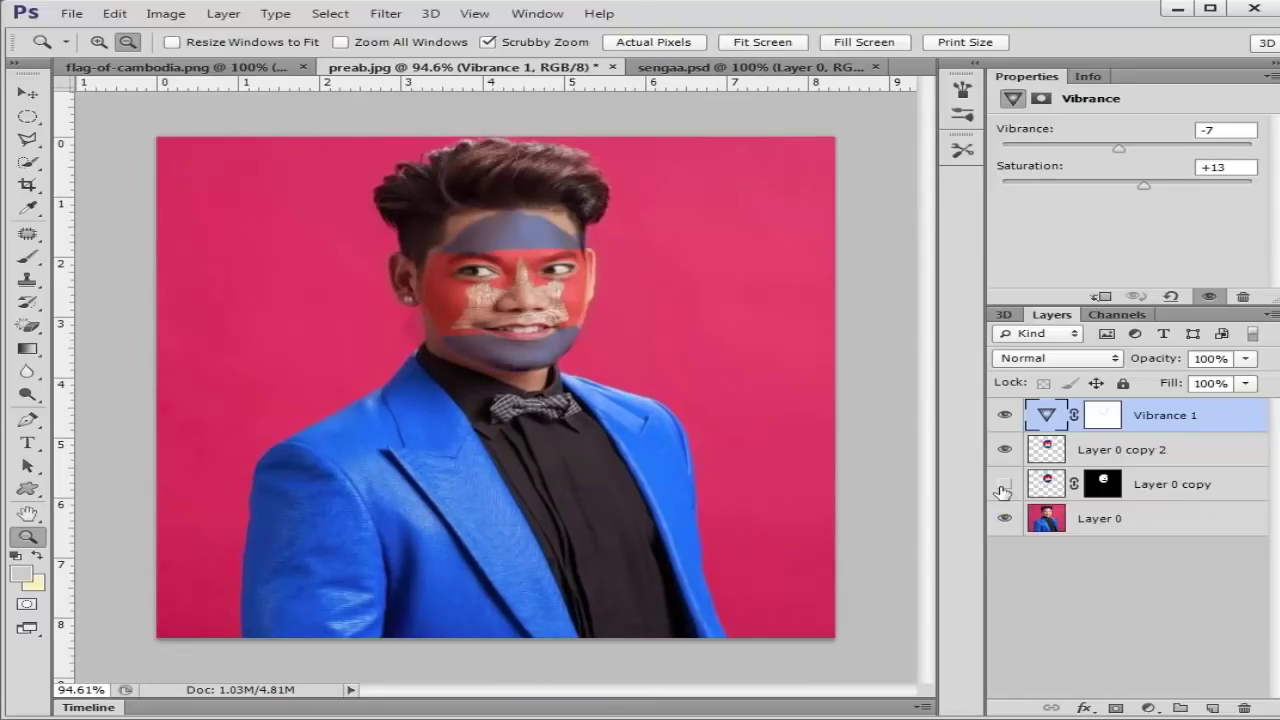
{"action": "left_click", "coordinate": [1004, 486]}
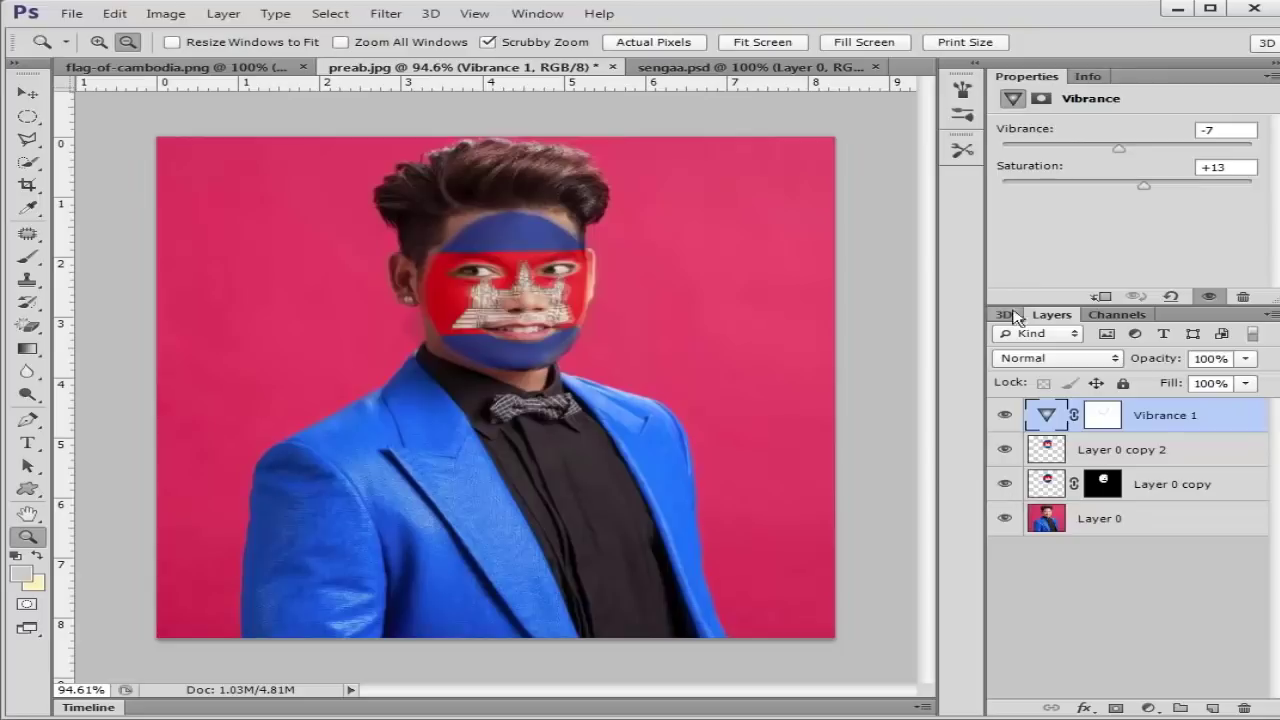
- Adjust the Vibrance 1 sliders, ending at Vibrance -20 and Saturation +21
{"action": "mouse_move", "coordinate": [1119, 148]}
{"action": "left_mouse_down"}
{"action": "mouse_move", "coordinate": [1092, 149]}
{"action": "mouse_move", "coordinate": [1150, 153]}
{"action": "mouse_move", "coordinate": [1121, 155]}
{"action": "left_mouse_up"}
{"action": "left_click_drag", "start_coordinate": [1104, 152], "coordinate": [1111, 150]}
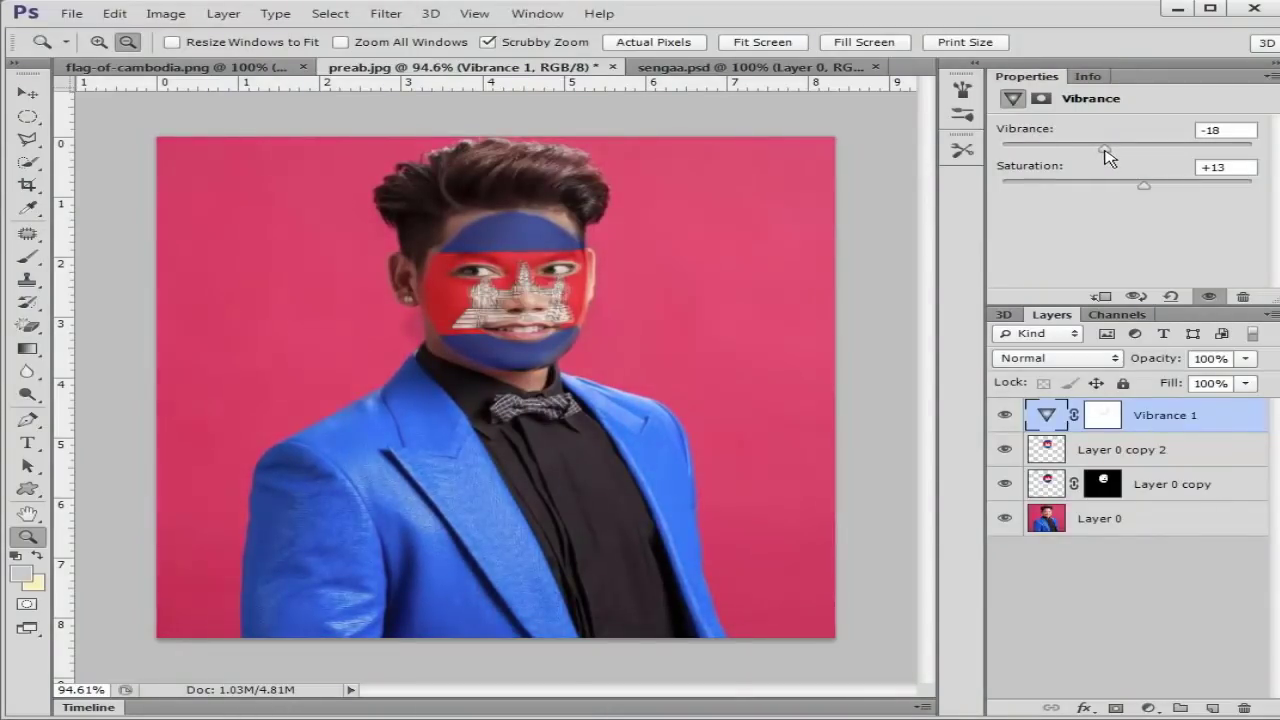
{"action": "mouse_move", "coordinate": [1143, 190]}
{"action": "left_mouse_down"}
{"action": "mouse_move", "coordinate": [1110, 192]}
{"action": "mouse_move", "coordinate": [1155, 190]}
{"action": "left_mouse_up"}
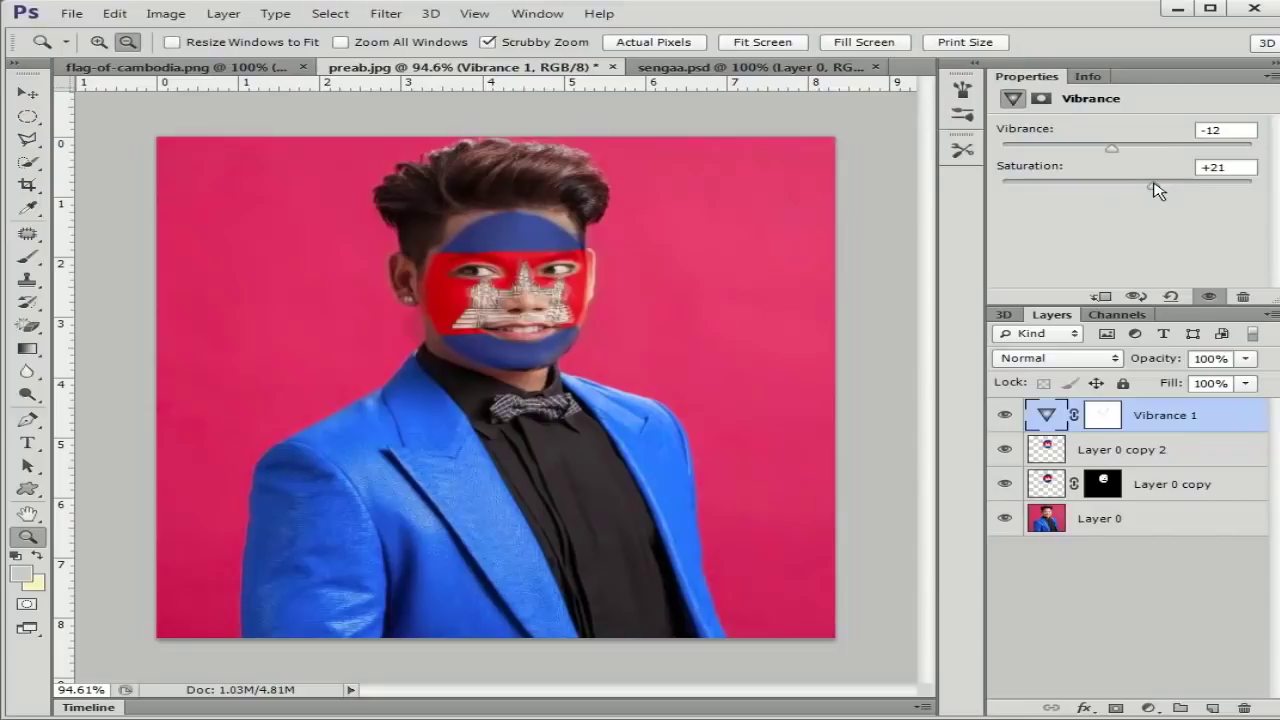
{"action": "mouse_move", "coordinate": [1097, 149]}
{"action": "left_mouse_down"}
{"action": "mouse_move", "coordinate": [1120, 149]}
{"action": "mouse_move", "coordinate": [1085, 152]}
{"action": "mouse_move", "coordinate": [1104, 152]}
{"action": "left_mouse_up"}
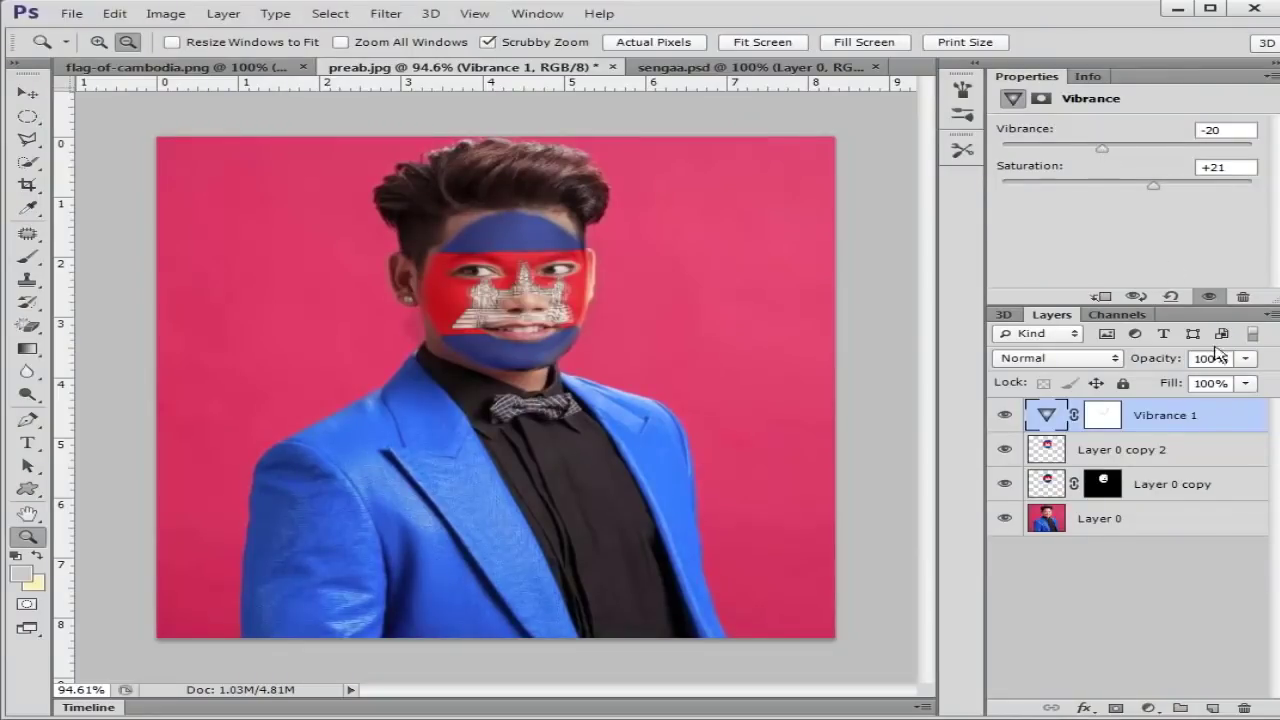